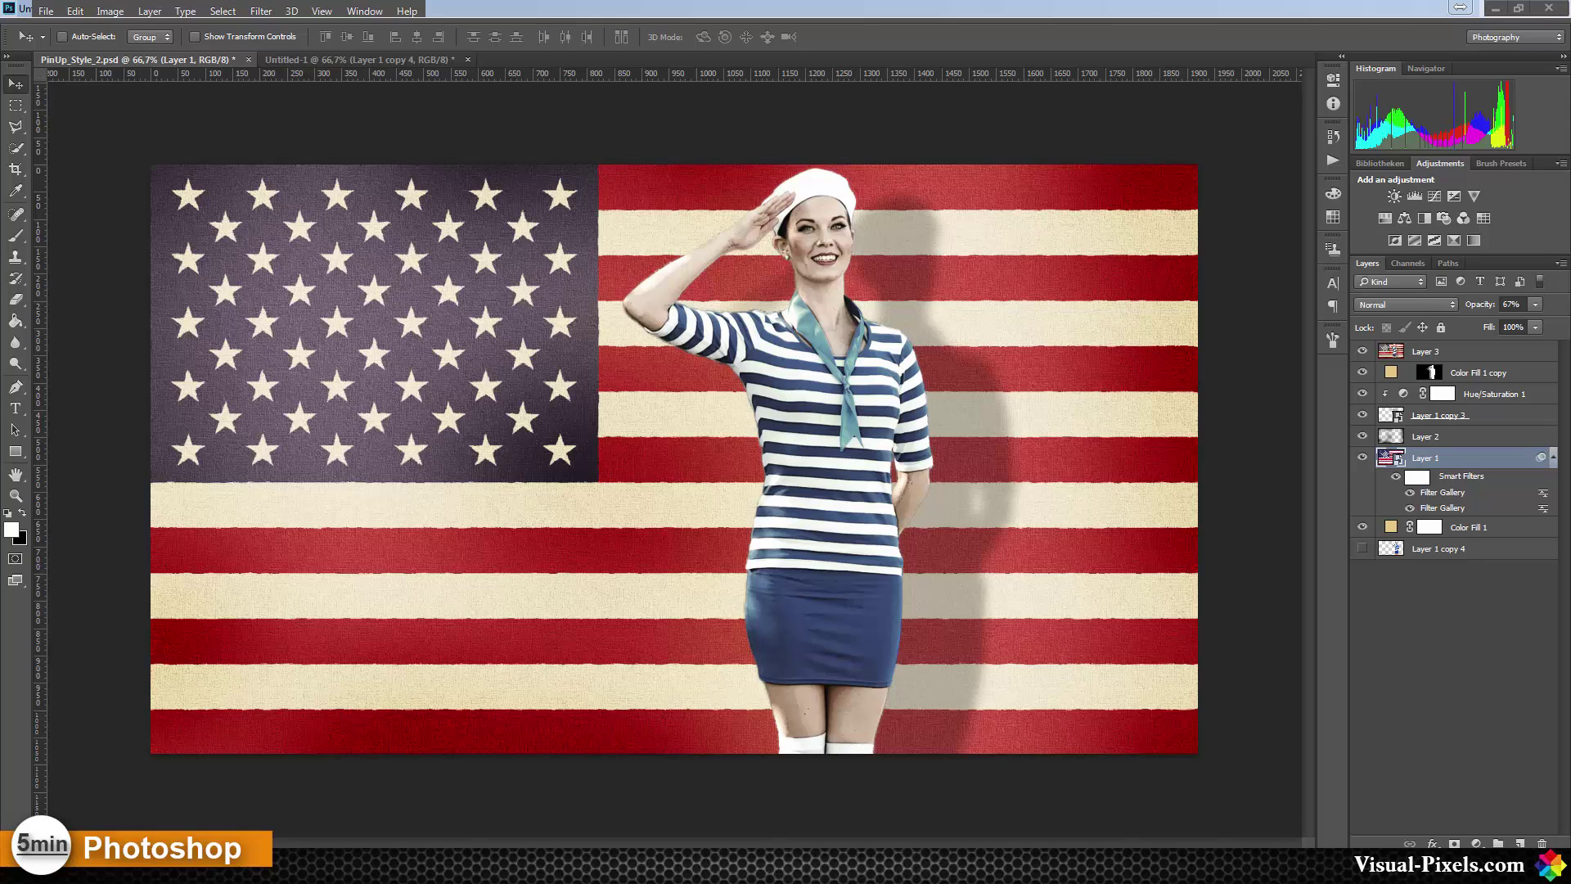
# Switch to the Untitled-1 document and convert the flag layer, Layer 1, to a smart object
pyautogui.click(416, 61)
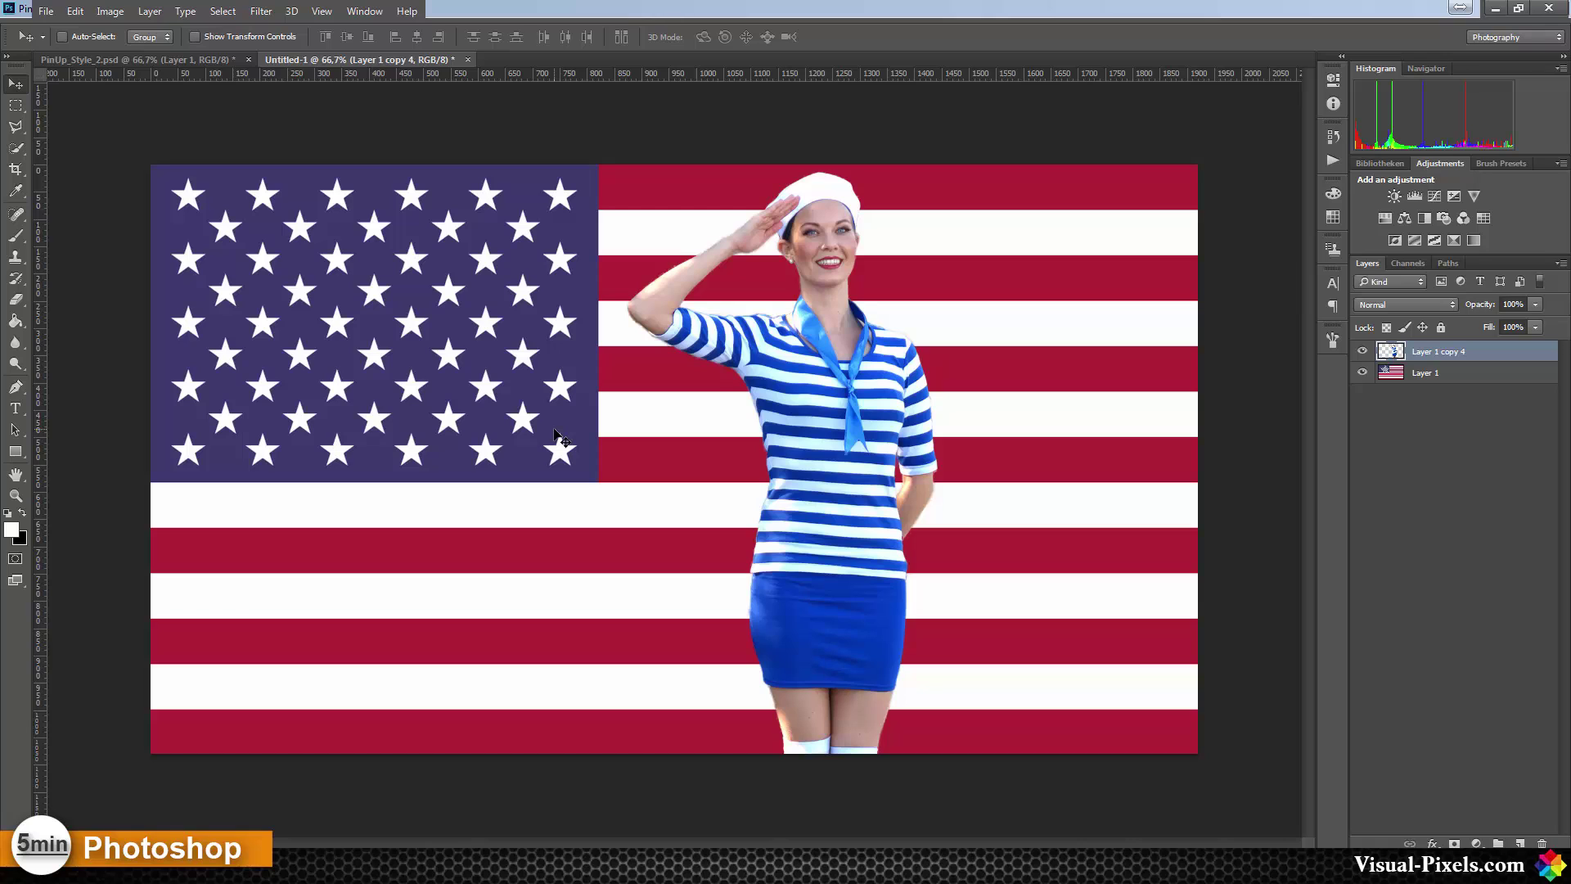
pyautogui.click(1438, 380)
pyautogui.rightClick(1438, 381)
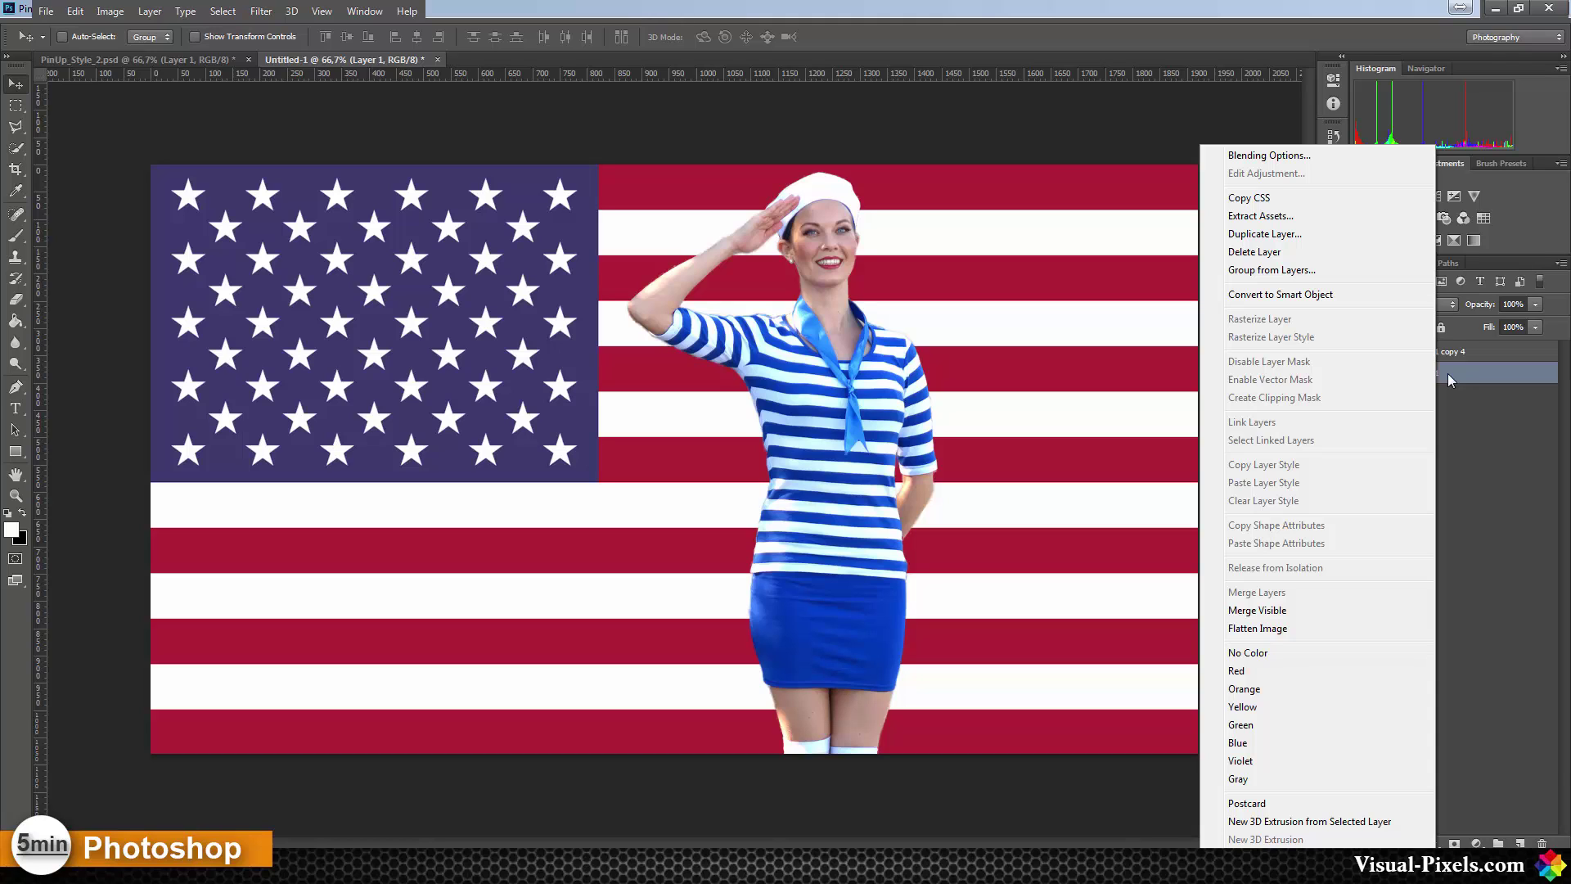
pyautogui.click(1336, 295)
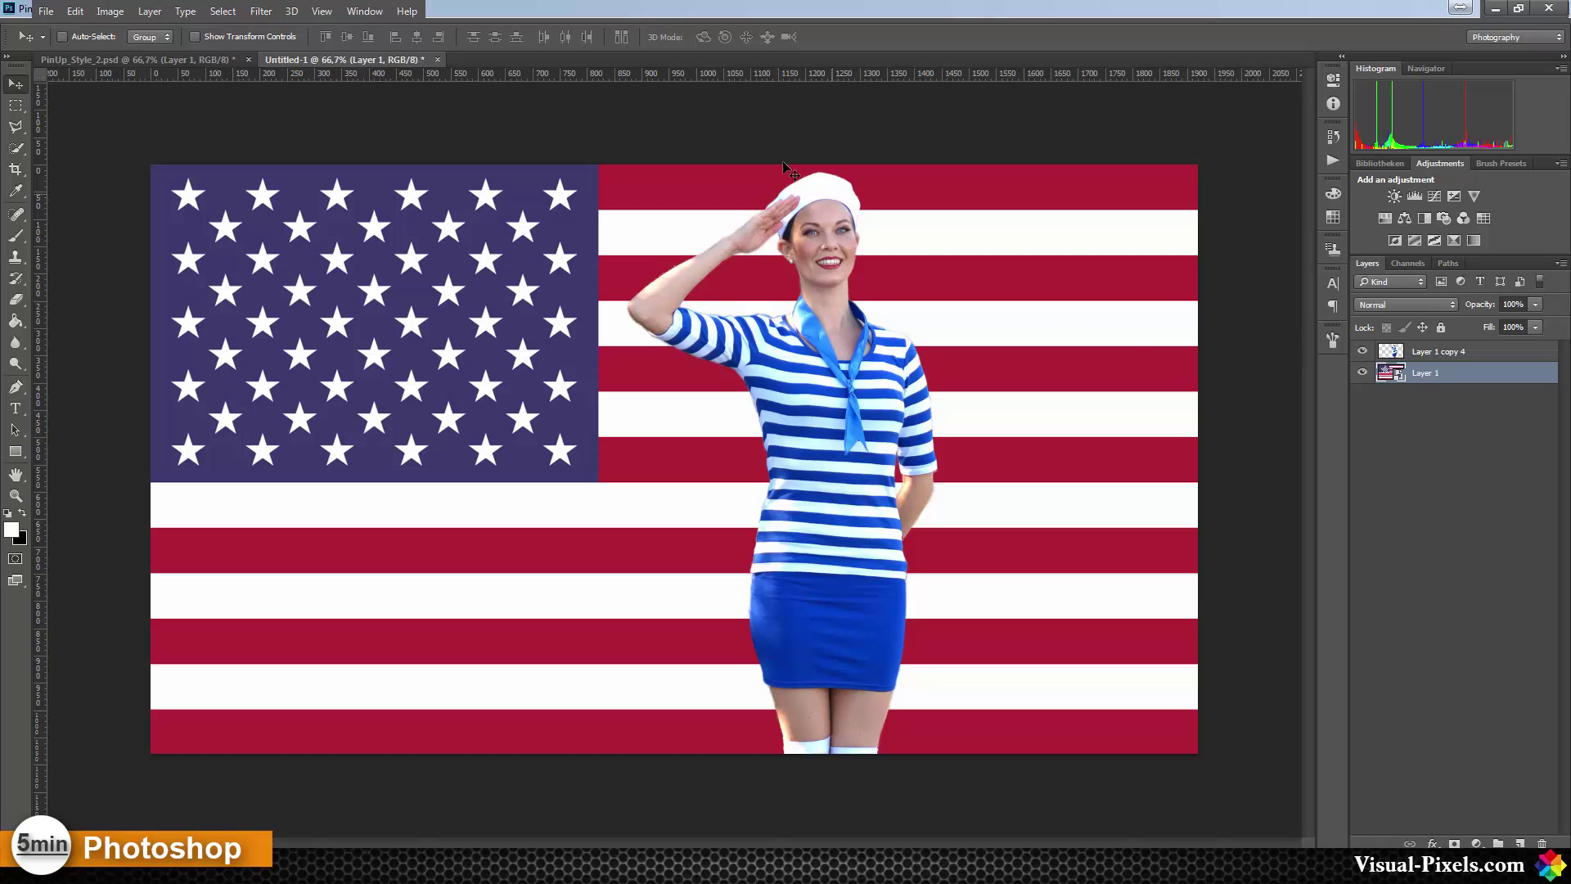
# Apply the Texturizer filter to the flag layer with Canvas texture, 100% scaling, relief 3 and light from the Left
pyautogui.click(261, 11)
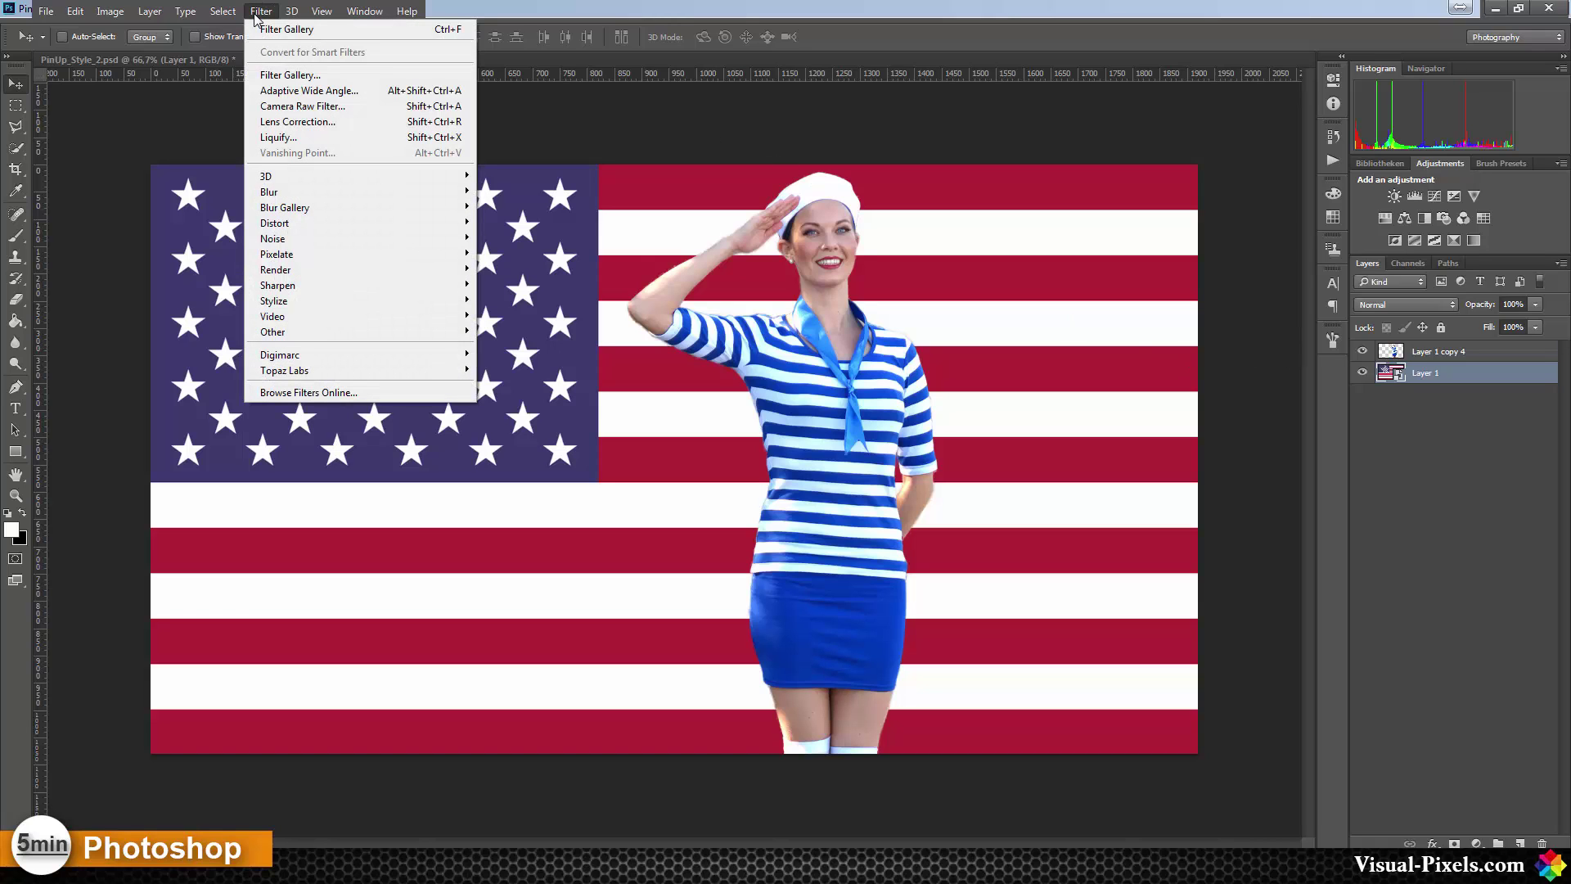
pyautogui.click(306, 82)
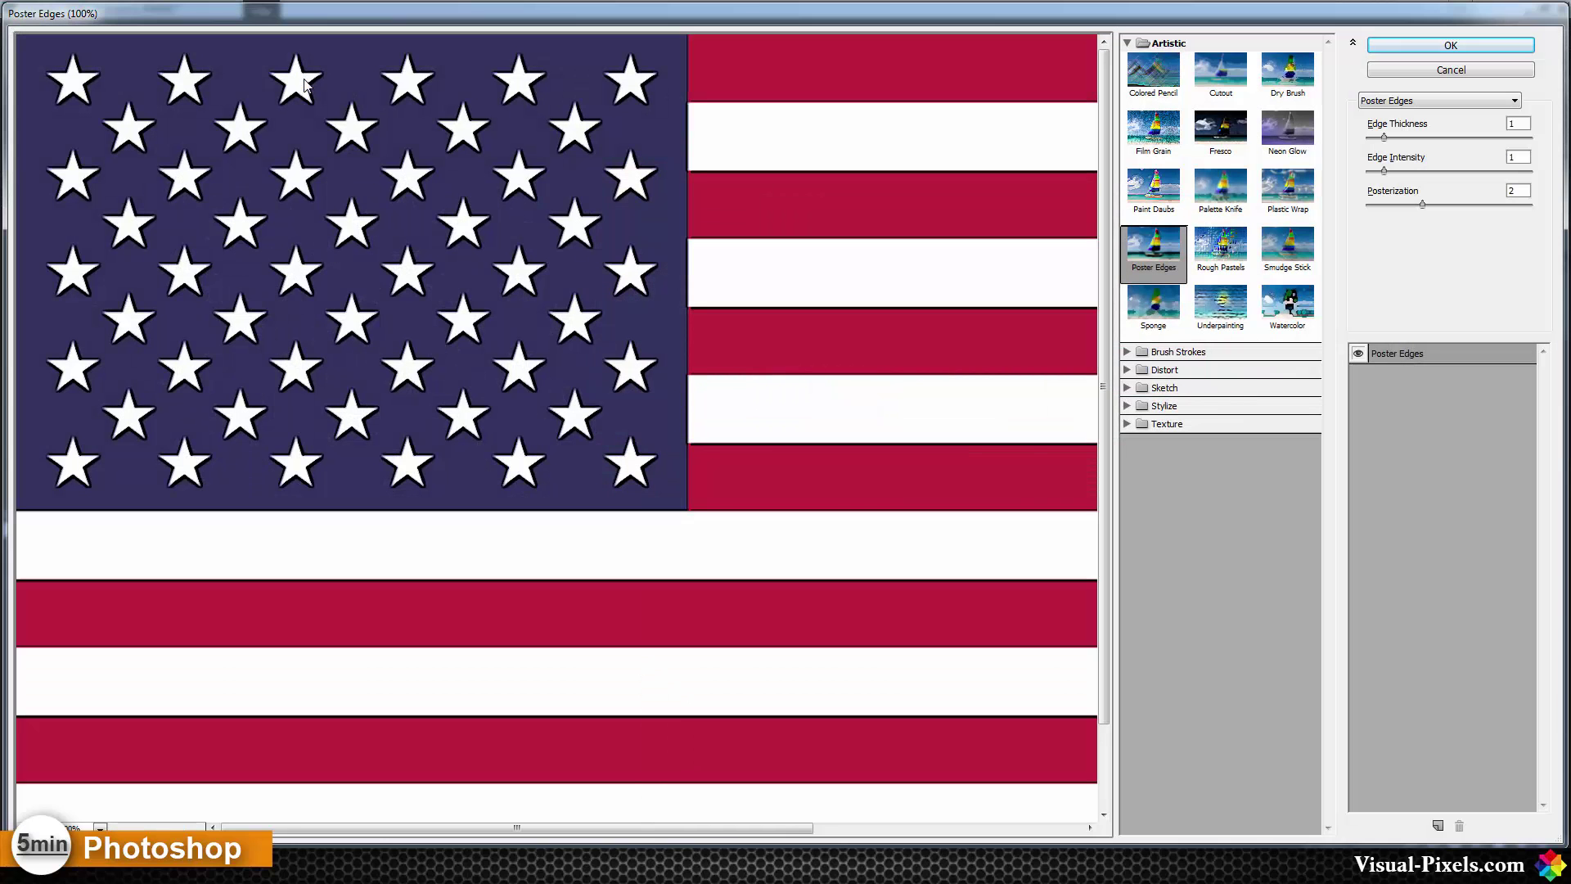
pyautogui.click(1129, 426)
pyautogui.click(1292, 516)
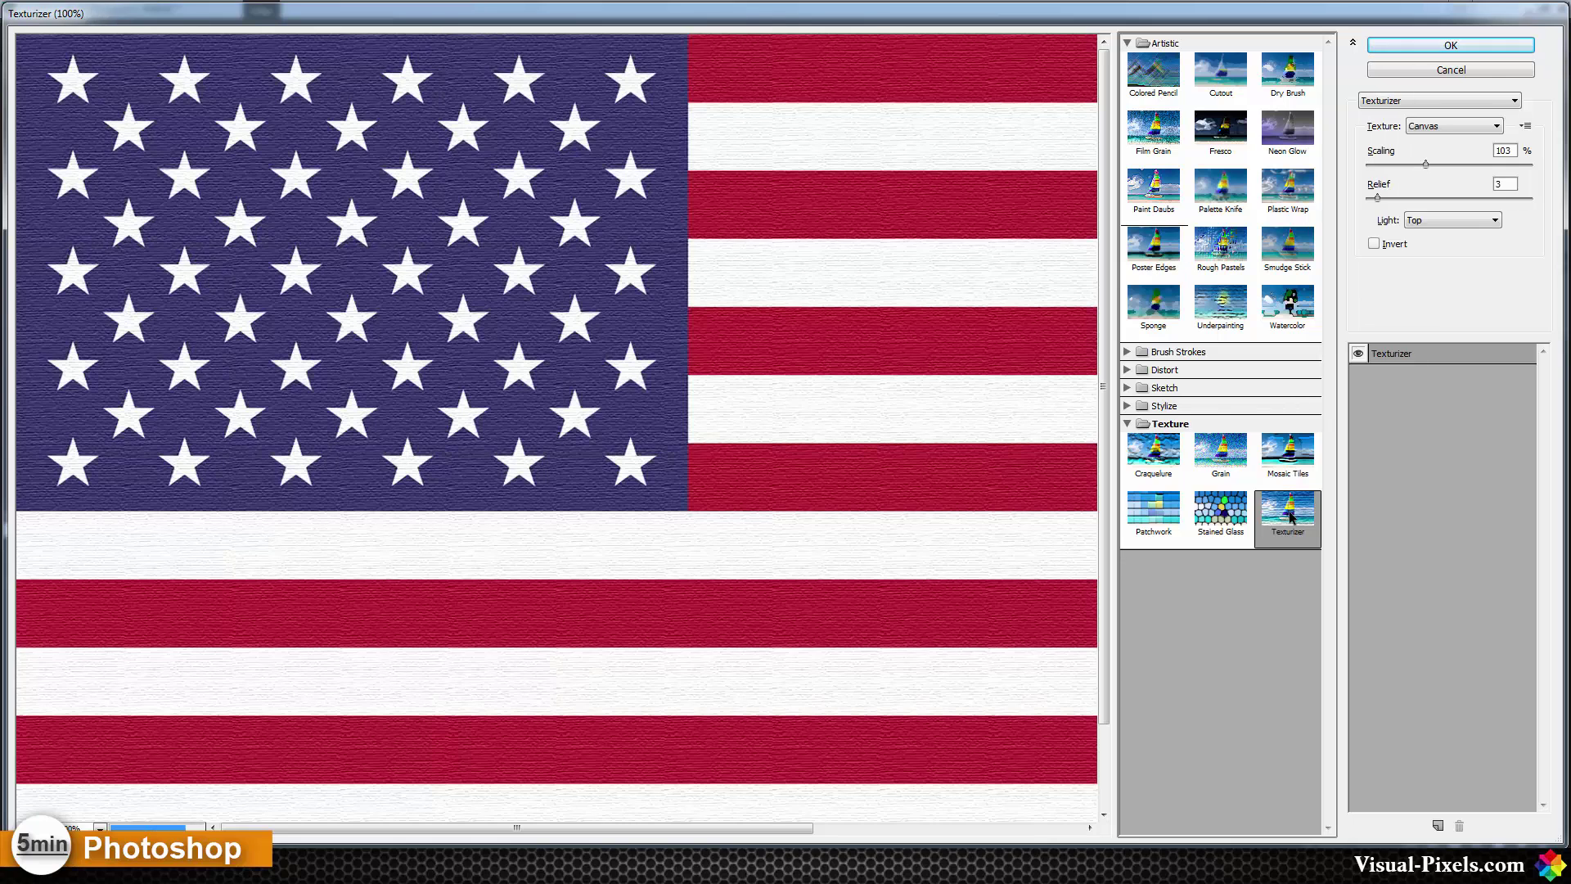
pyautogui.click(1425, 165)
pyautogui.moveTo(1425, 165); pyautogui.dragTo(1421, 166)
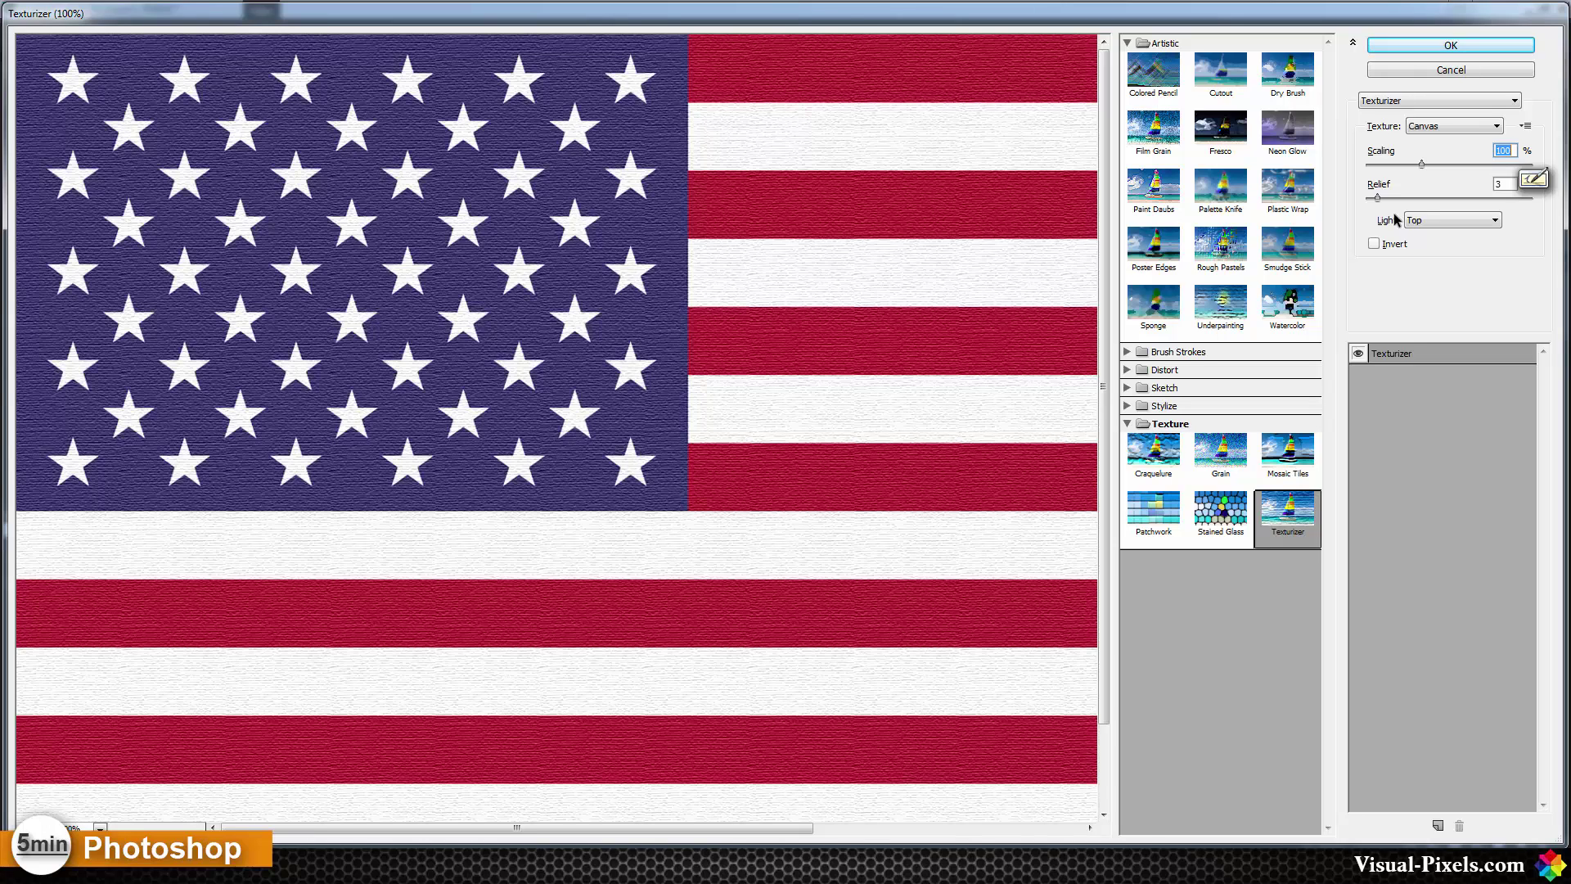
pyautogui.click(1418, 223)
pyautogui.click(1418, 224)
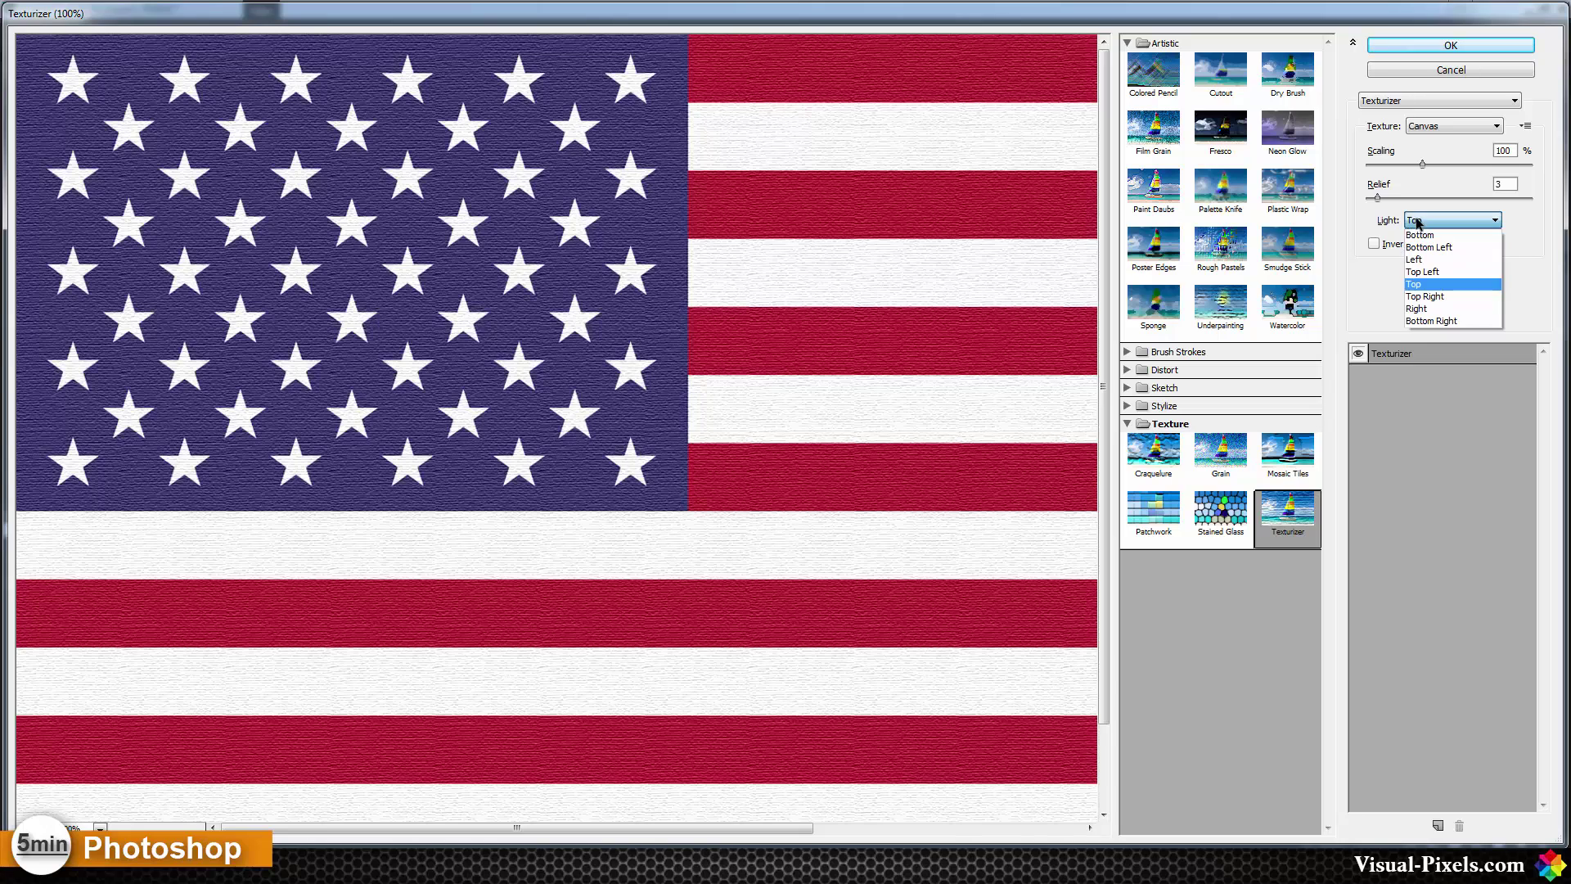
pyautogui.click(1424, 264)
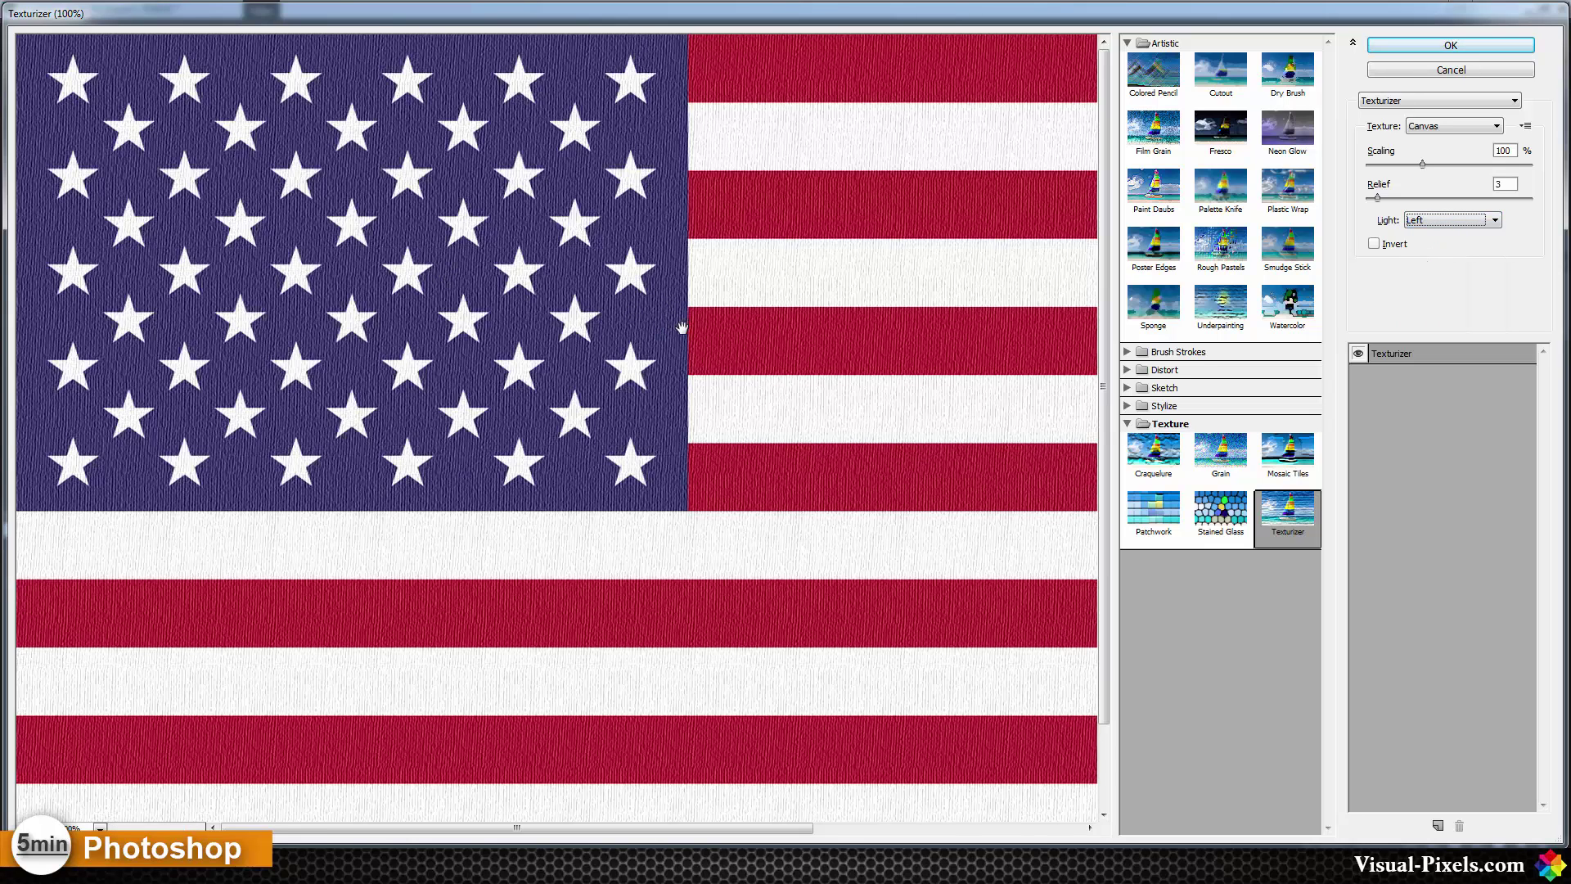
pyautogui.click(1399, 50)
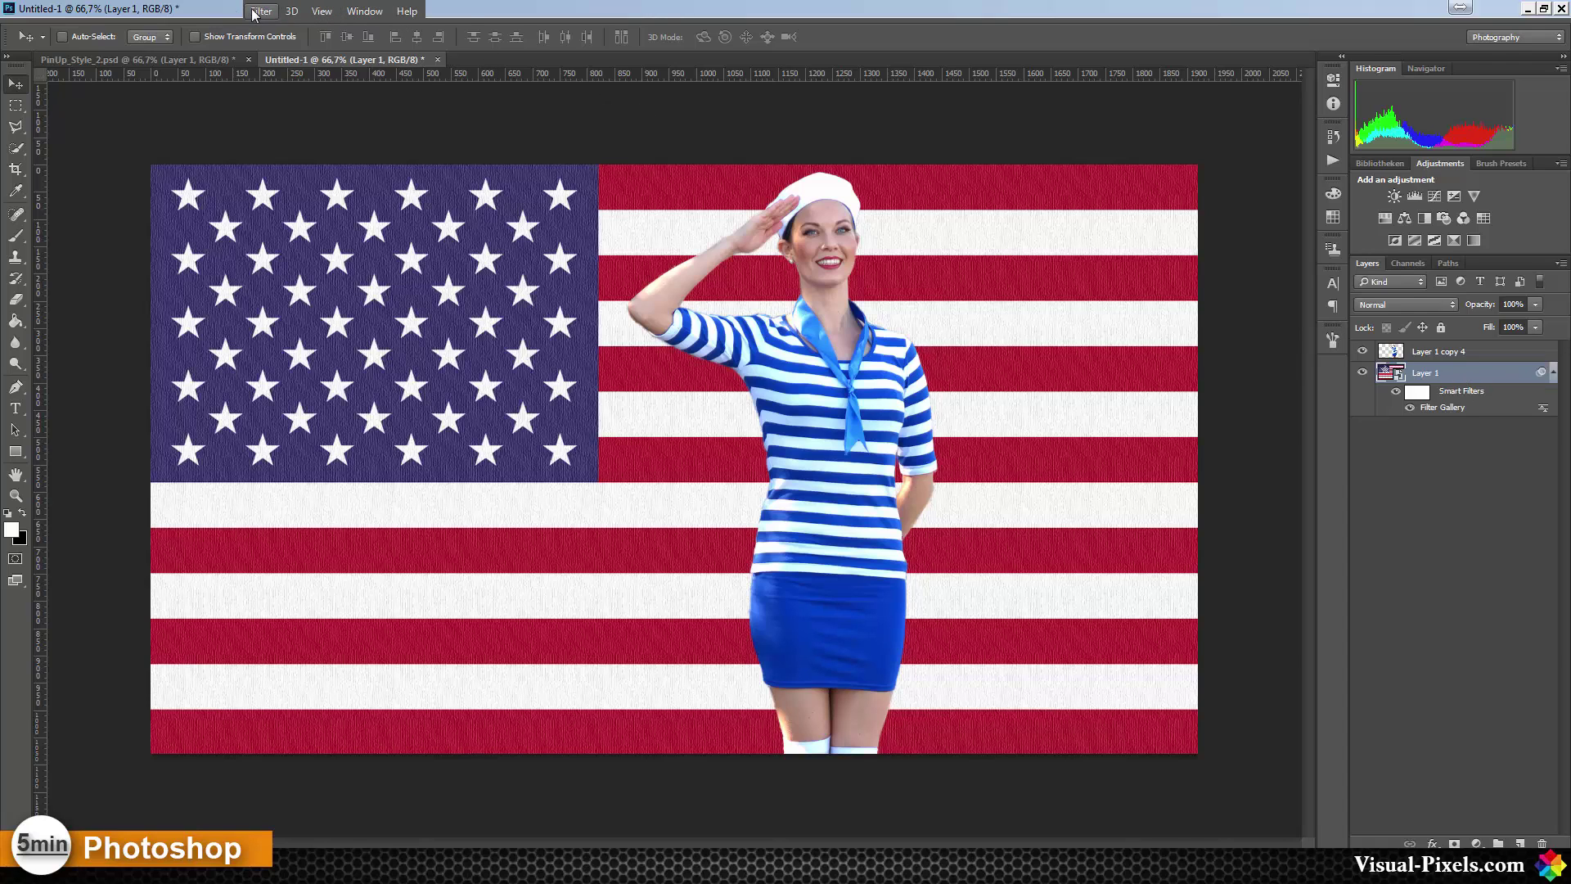
# Add a second Filter Gallery effect to the flag layer using Spatter with spray radius 14 and smoothness 15
pyautogui.click(260, 12)
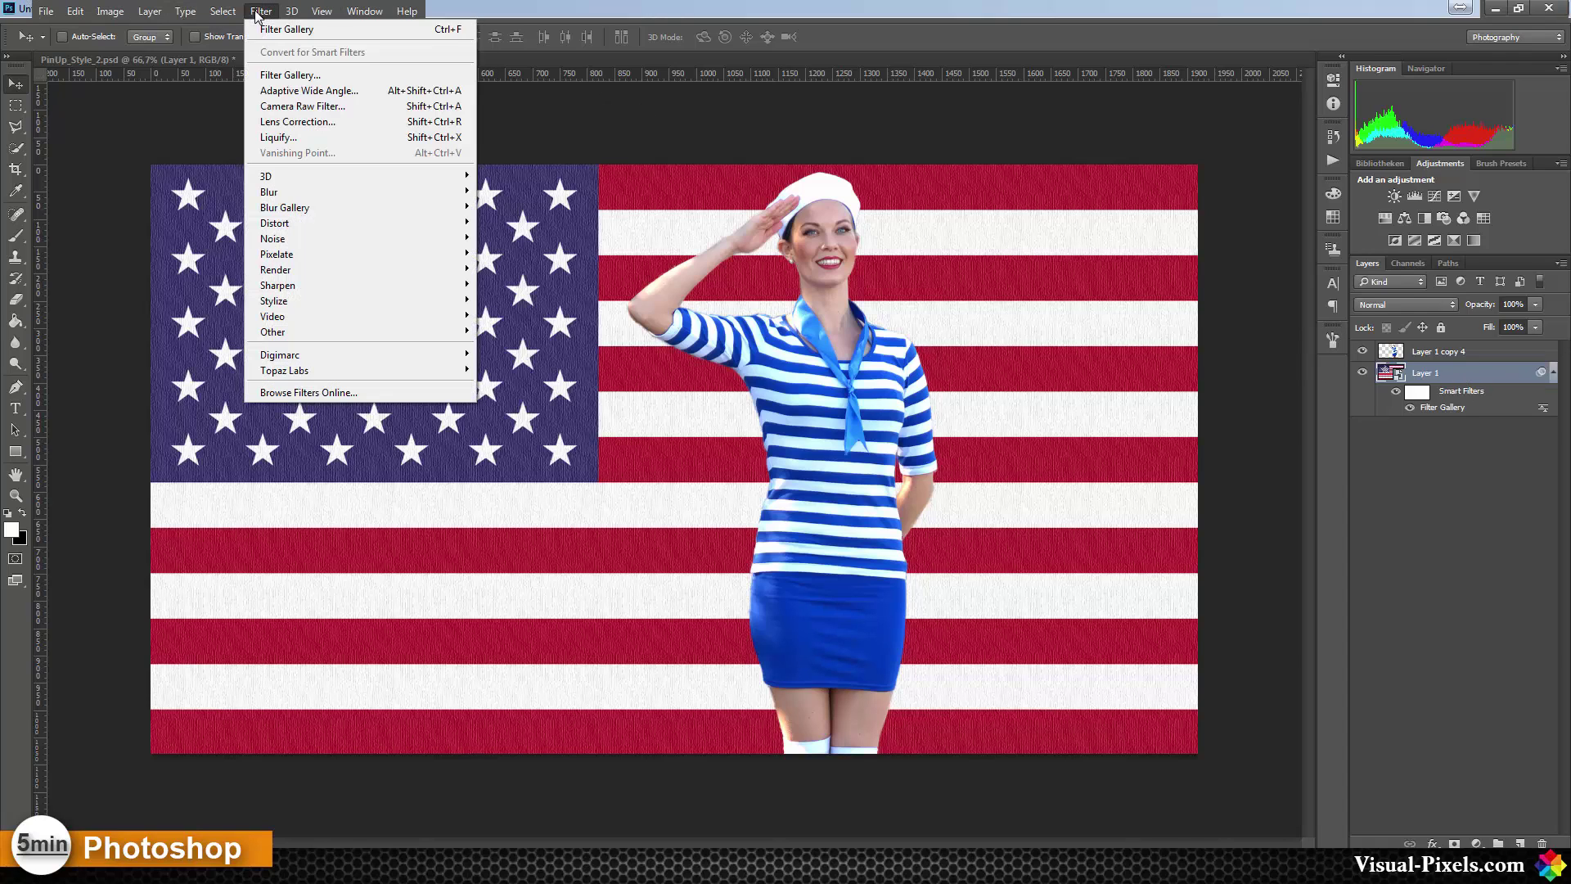
pyautogui.click(276, 75)
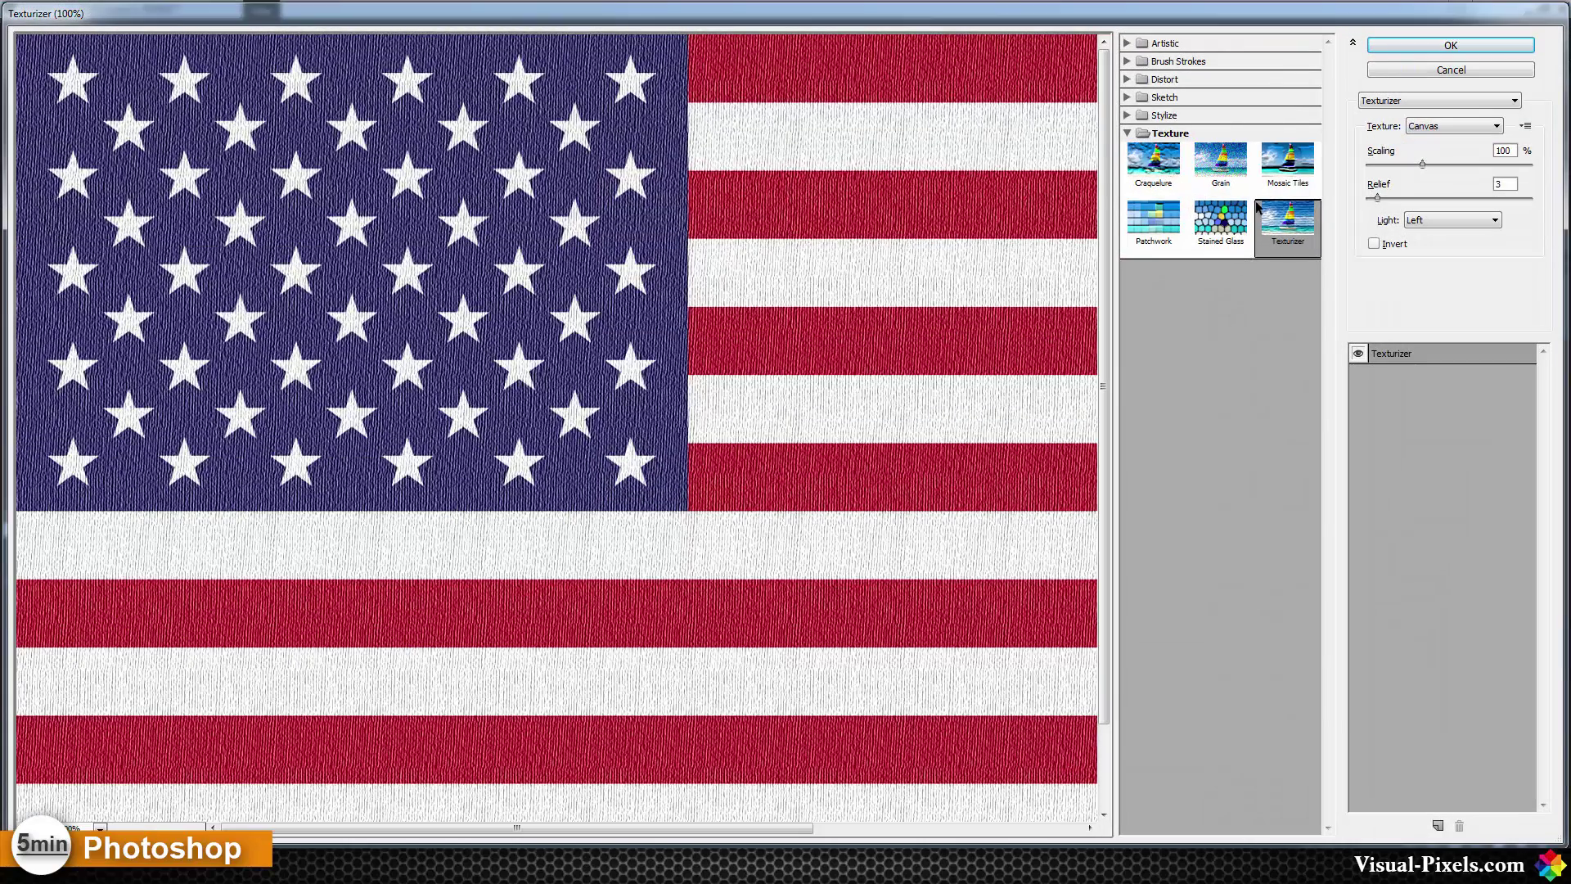
pyautogui.click(1127, 43)
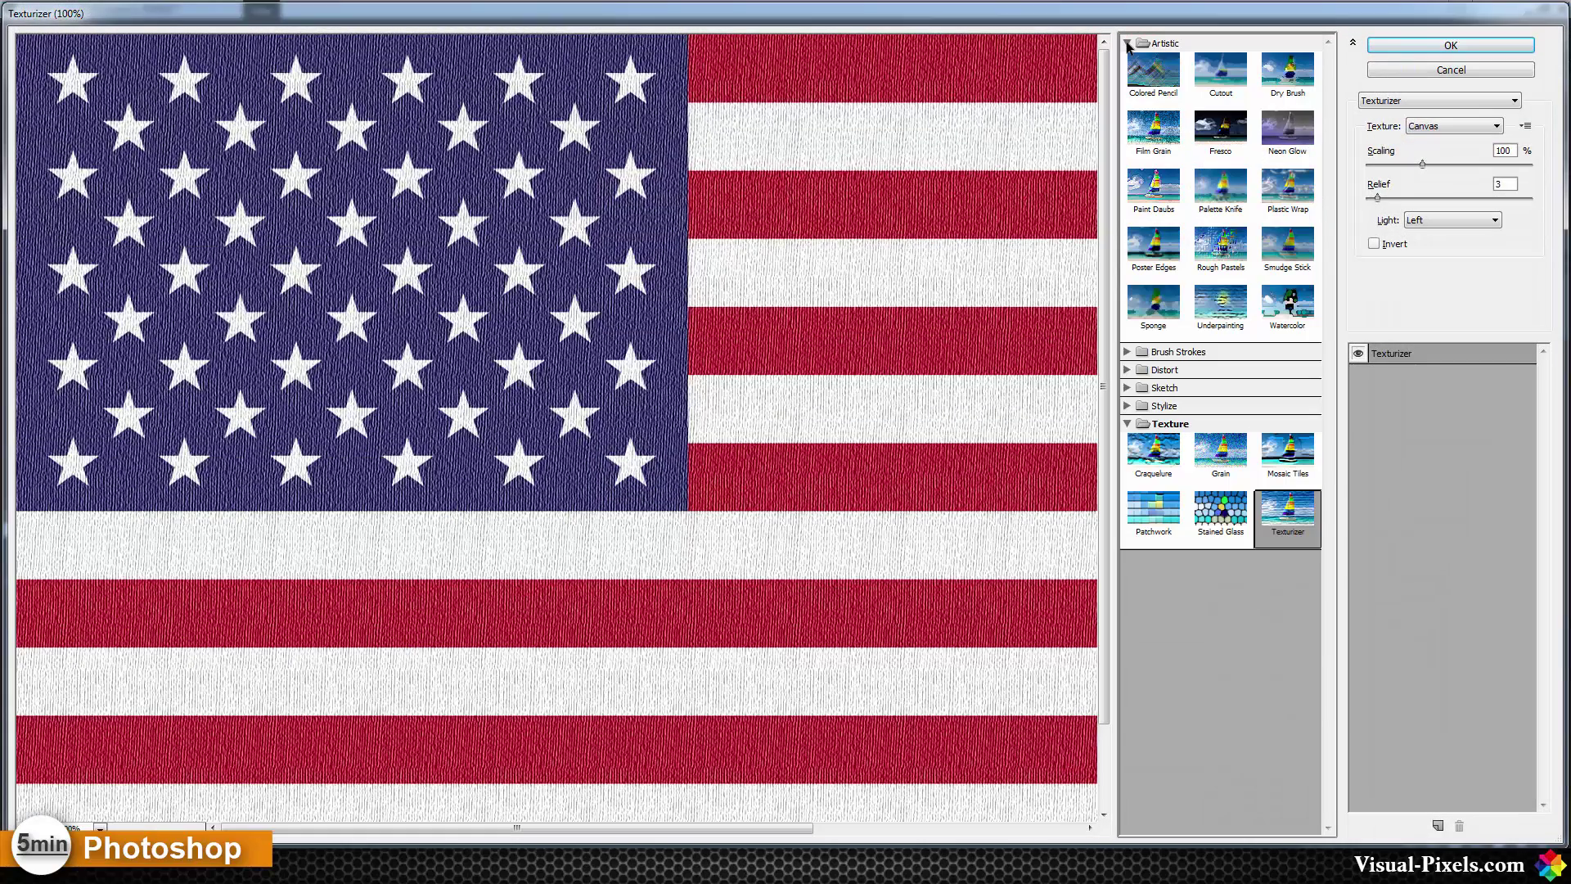
pyautogui.click(1128, 43)
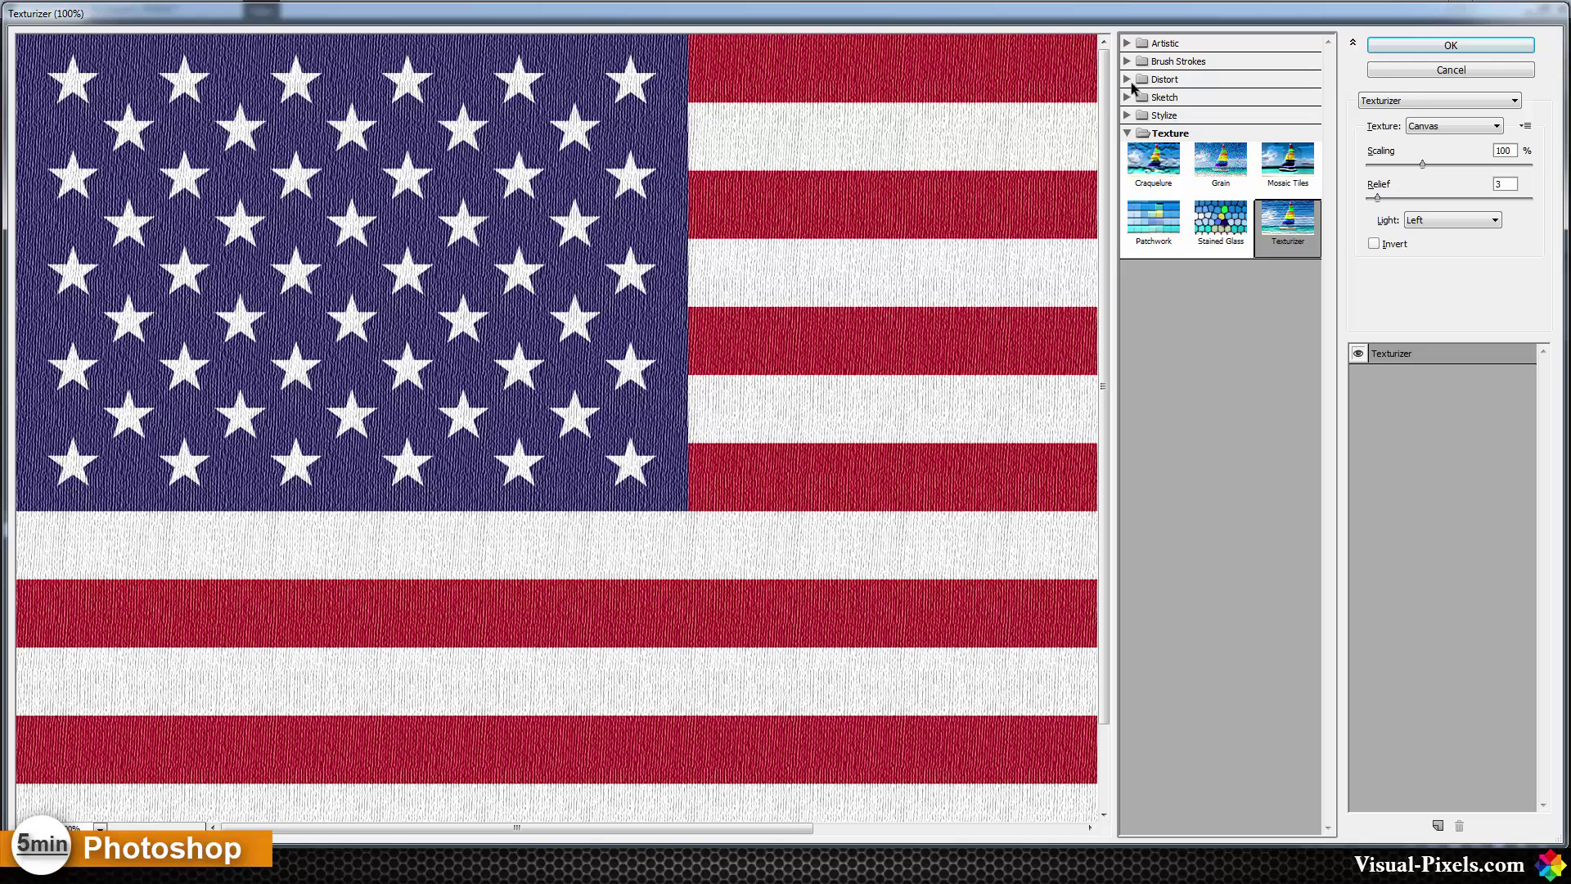
pyautogui.click(1129, 80)
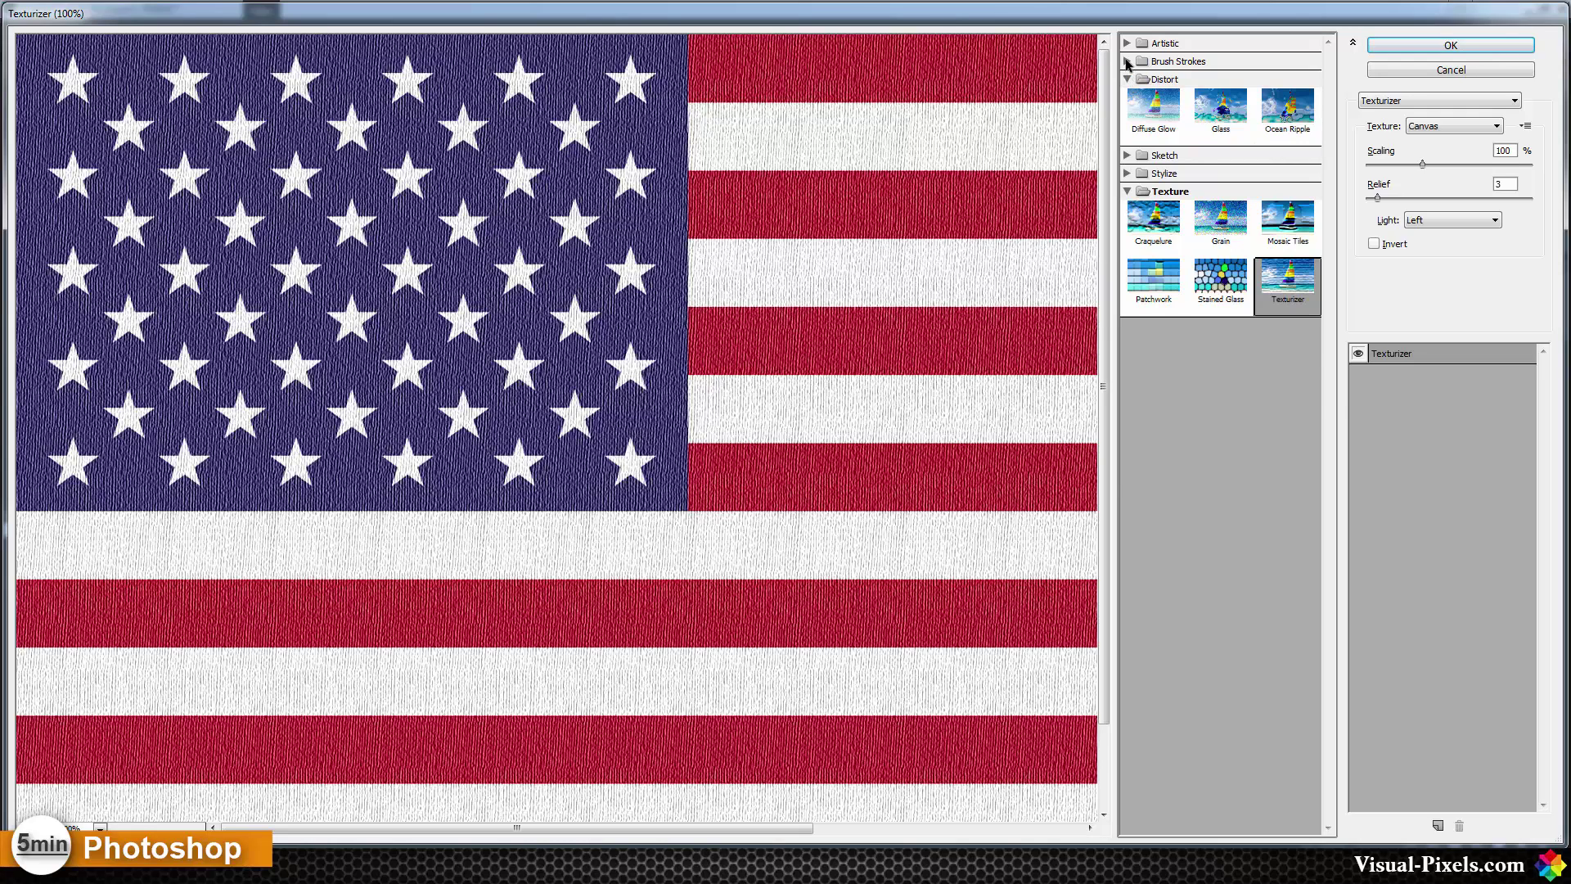
pyautogui.click(1127, 62)
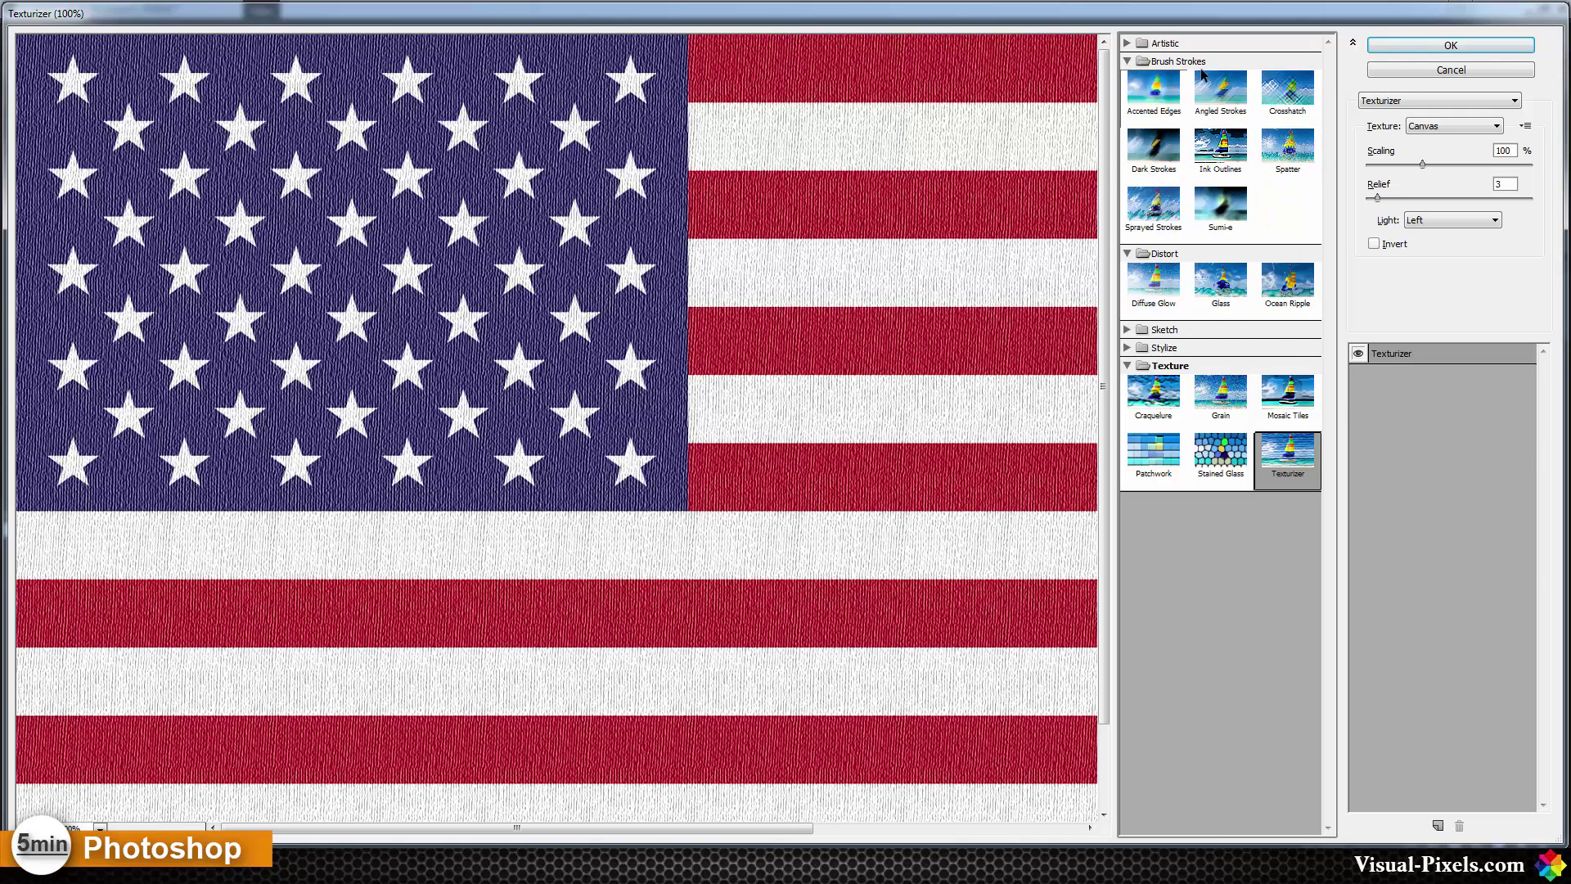
pyautogui.click(1281, 146)
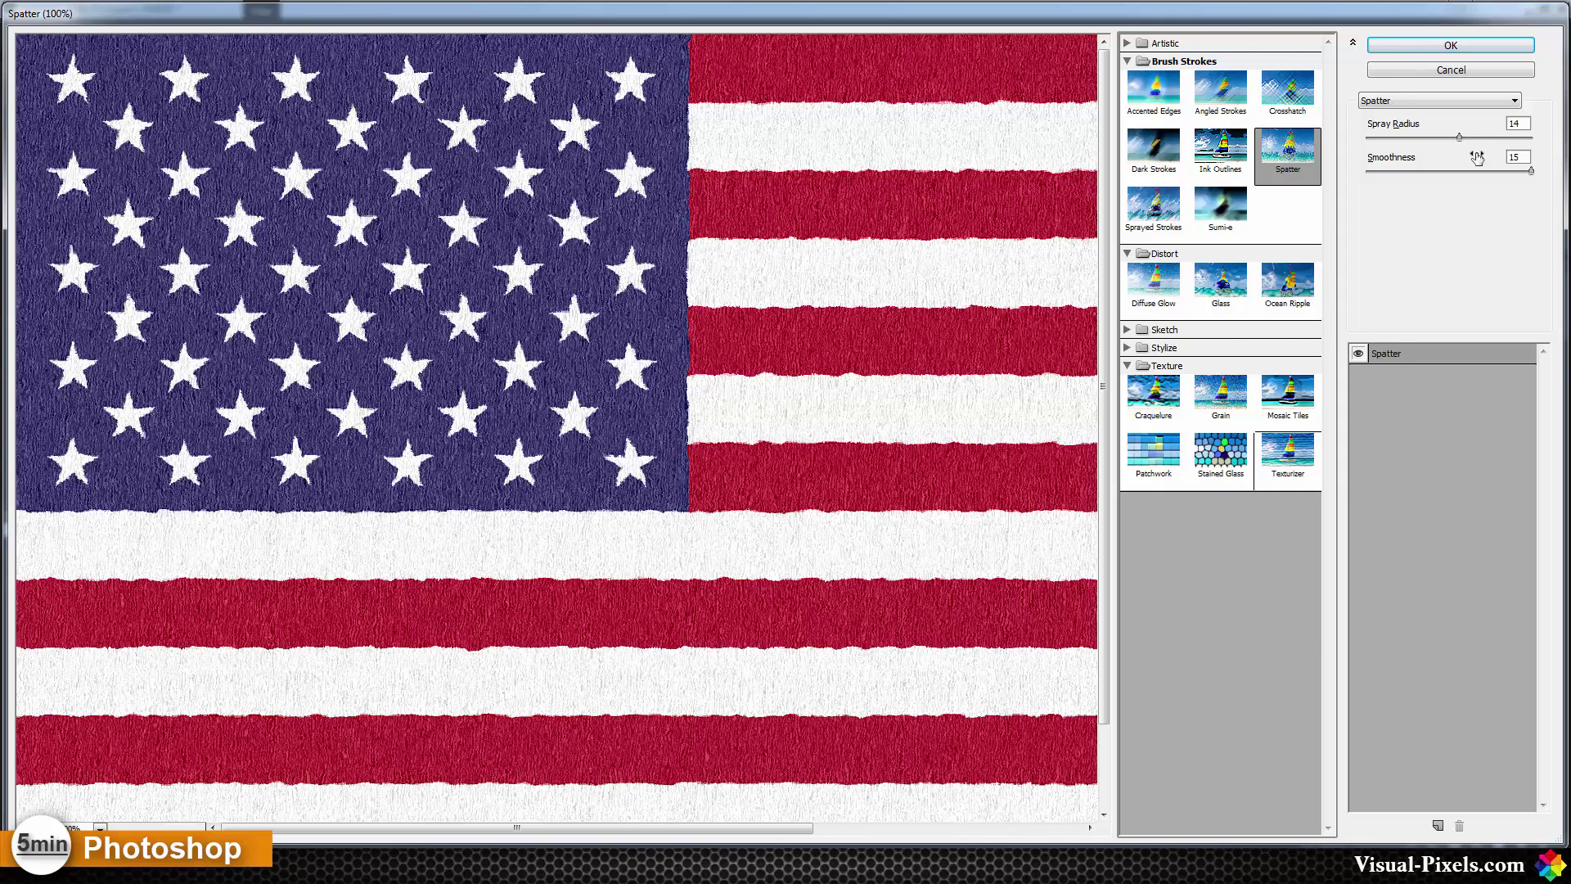
pyautogui.click(1446, 47)
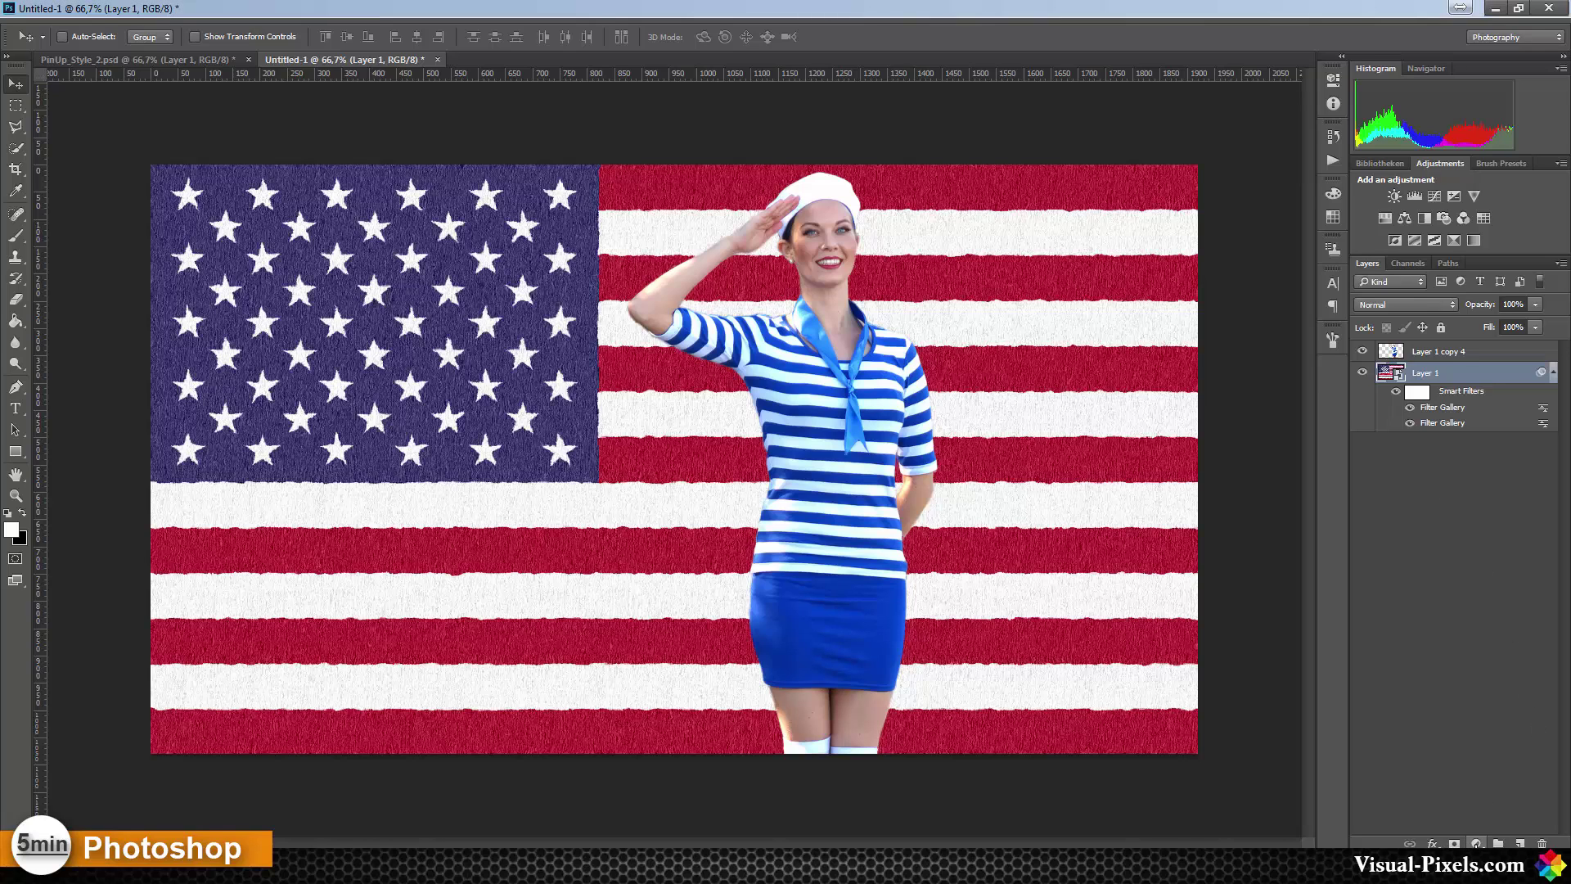
# Add a Solid Color fill layer with the color #e7ca84
pyautogui.click(1477, 844)
pyautogui.click(1477, 489)
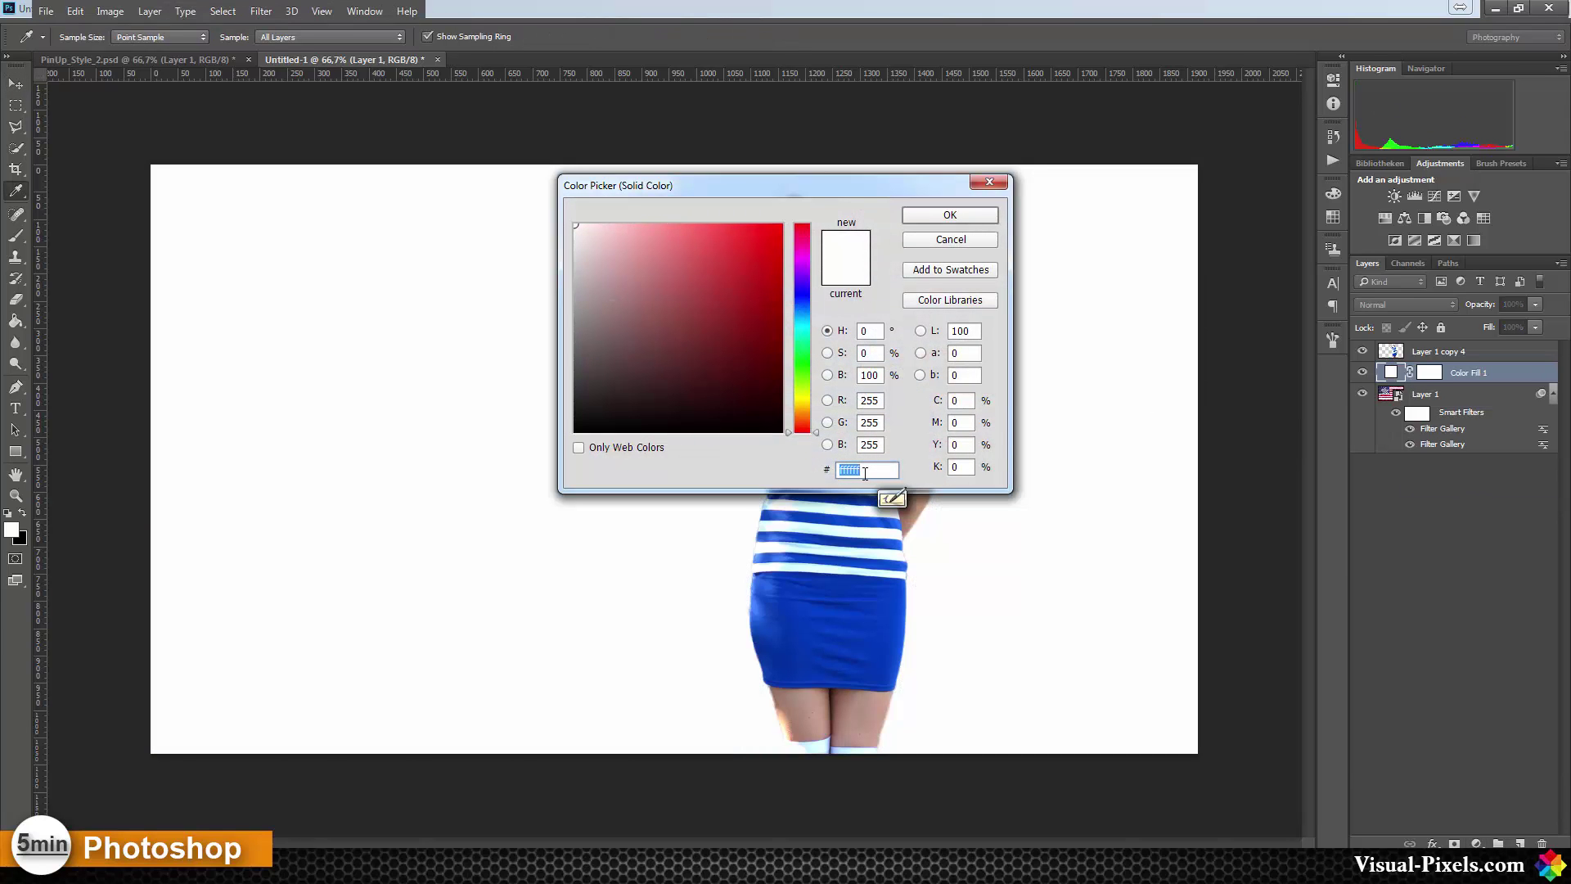
pyautogui.write('e7')
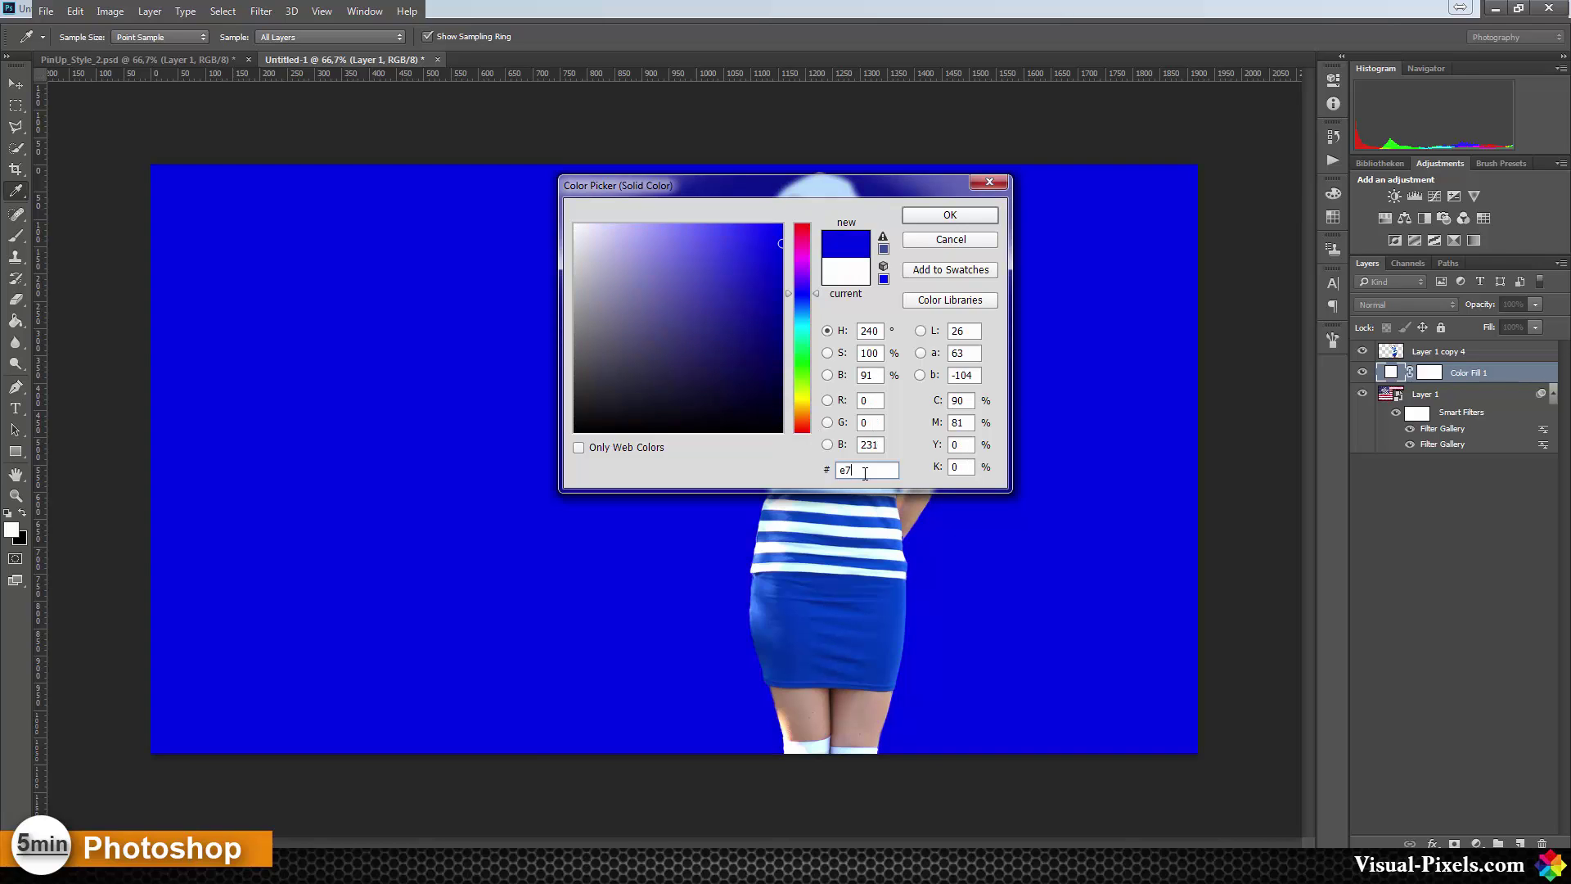
pyautogui.write('ca')
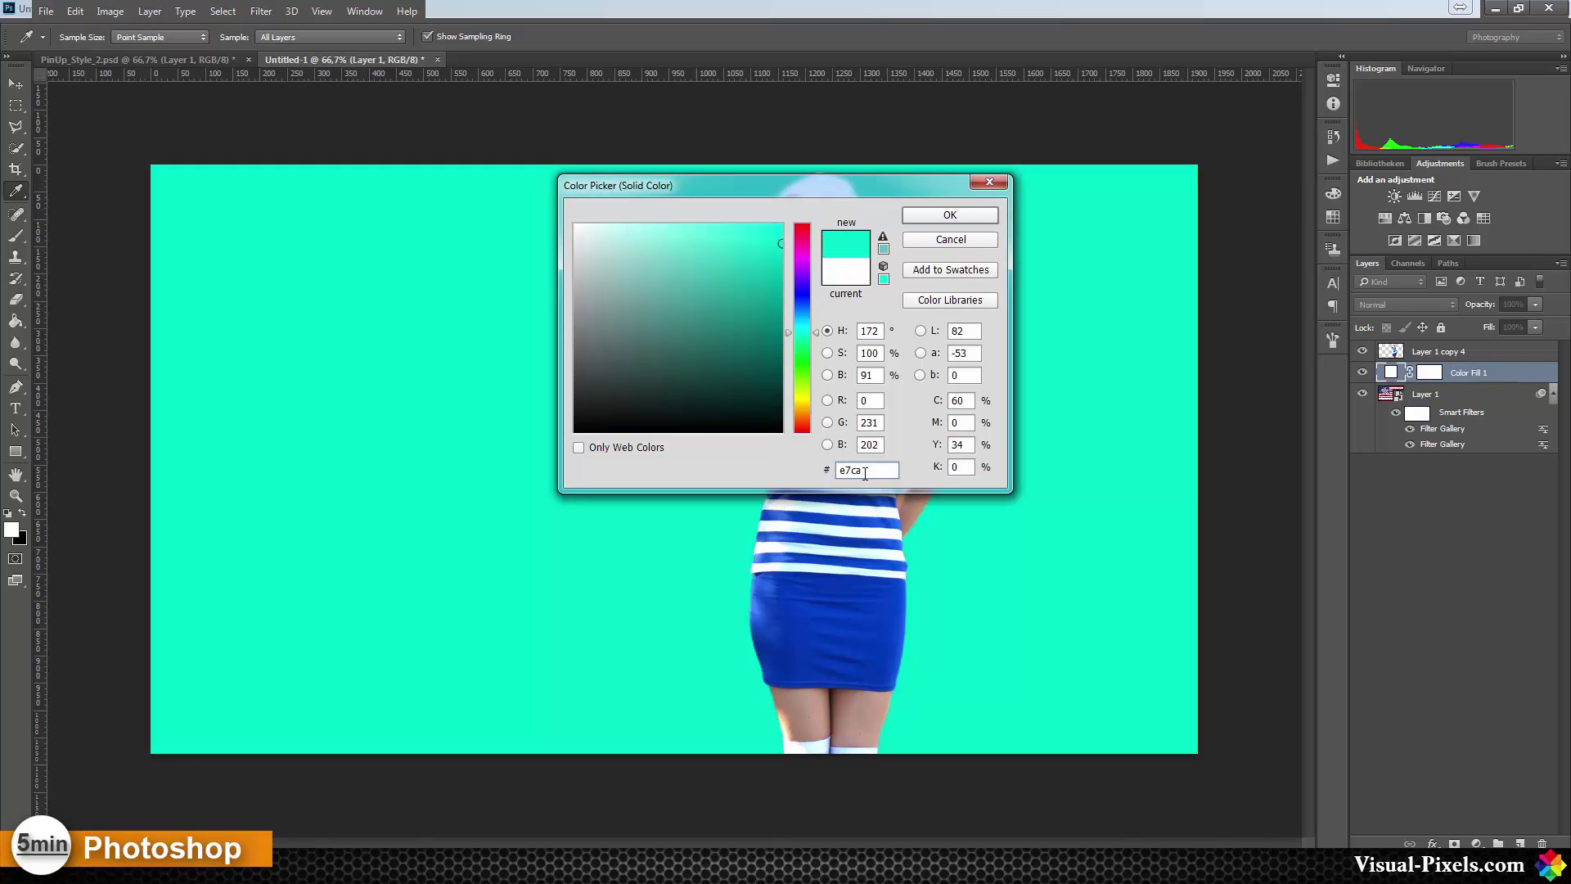
pyautogui.write('84')
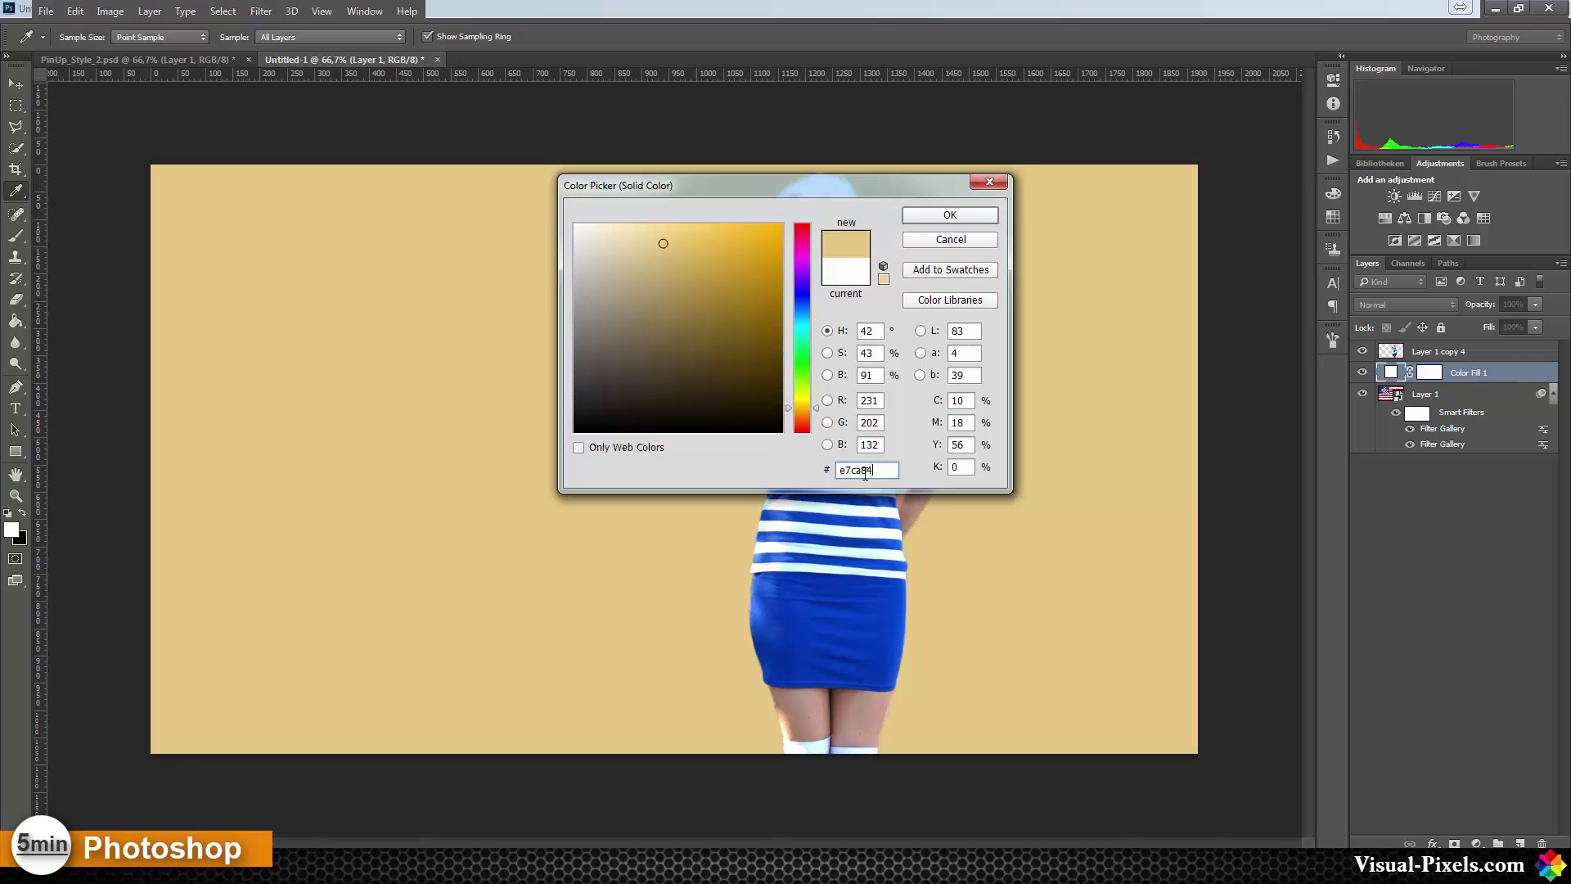
pyautogui.click(963, 216)
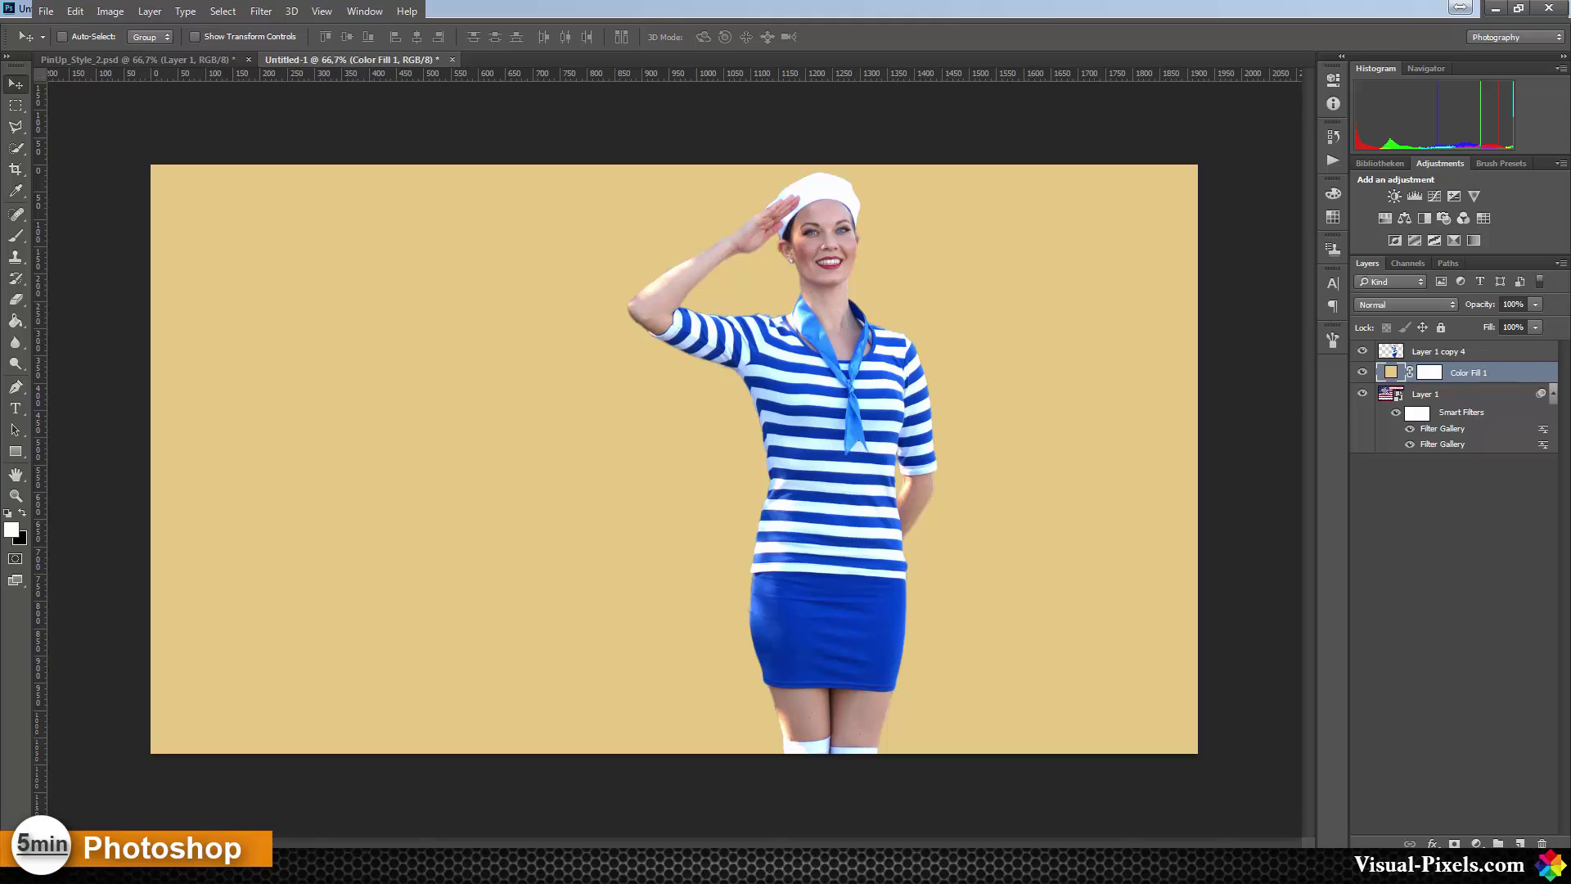
pyautogui.click(1536, 305)
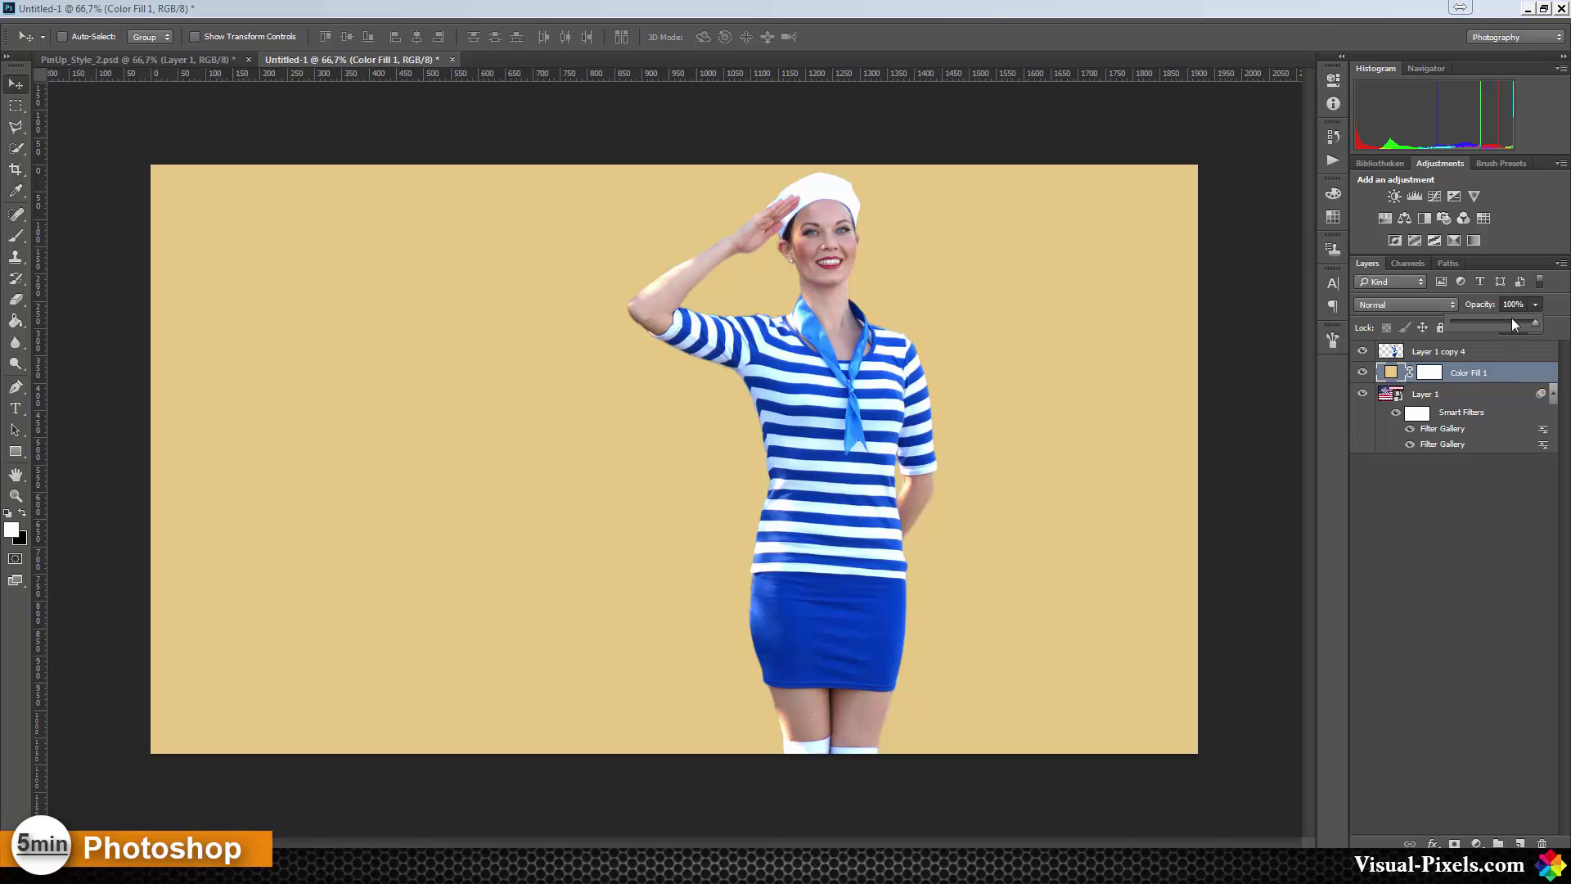
pyautogui.moveTo(1513, 326); pyautogui.dragTo(1502, 327)
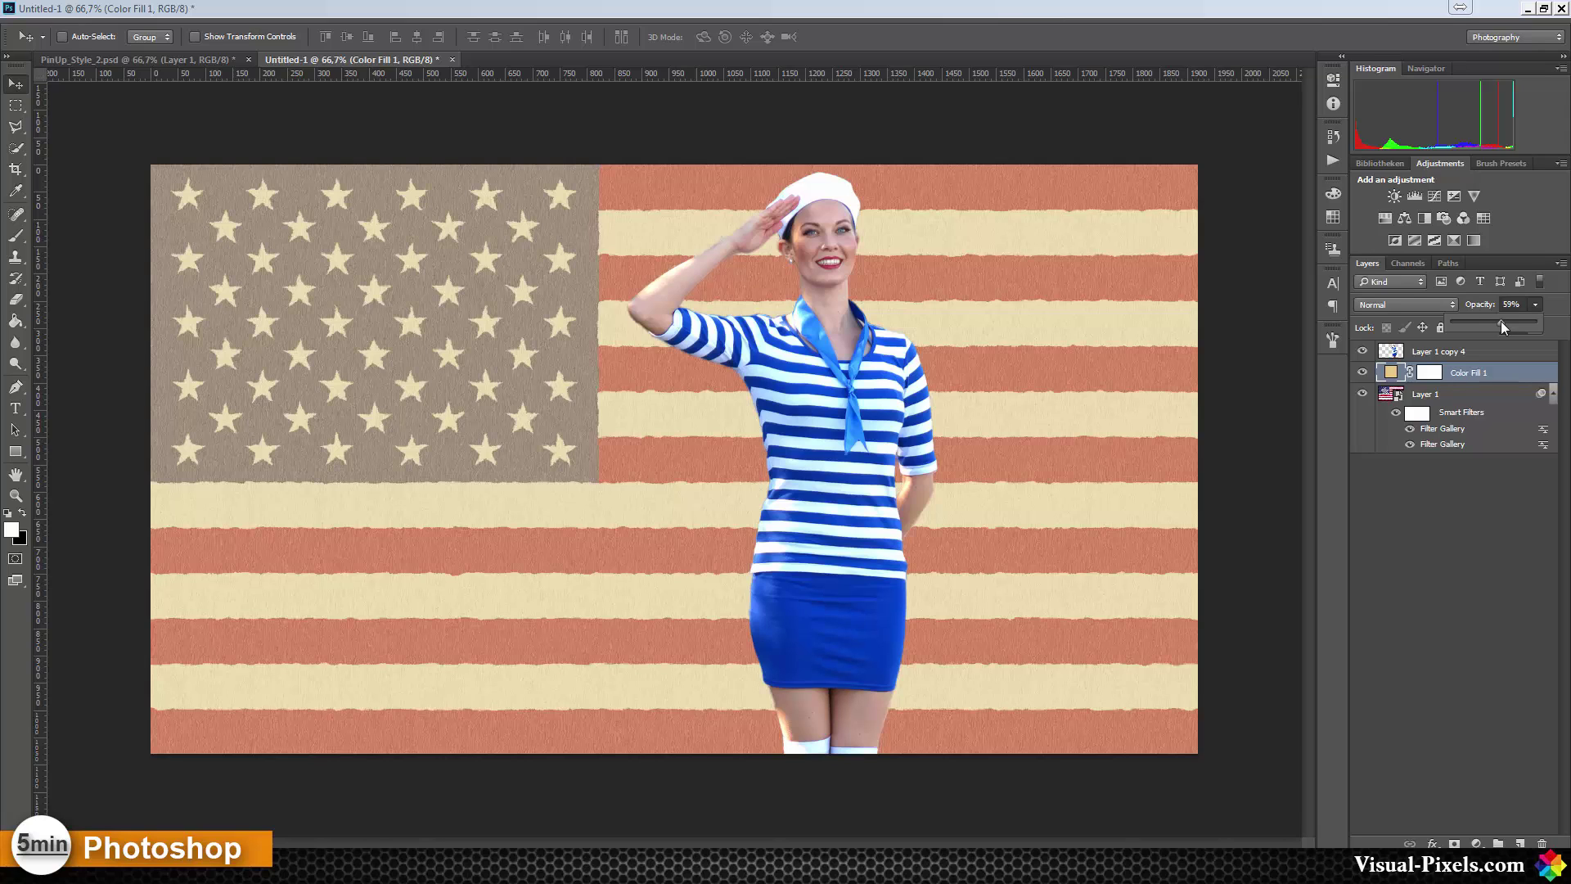
pyautogui.moveTo(1535, 312); pyautogui.dragTo(1535, 313)
# Move the color fill layer beneath the flag layer and reduce the flag layer's opacity to 66%
pyautogui.moveTo(1467, 380); pyautogui.dragTo(1461, 471)
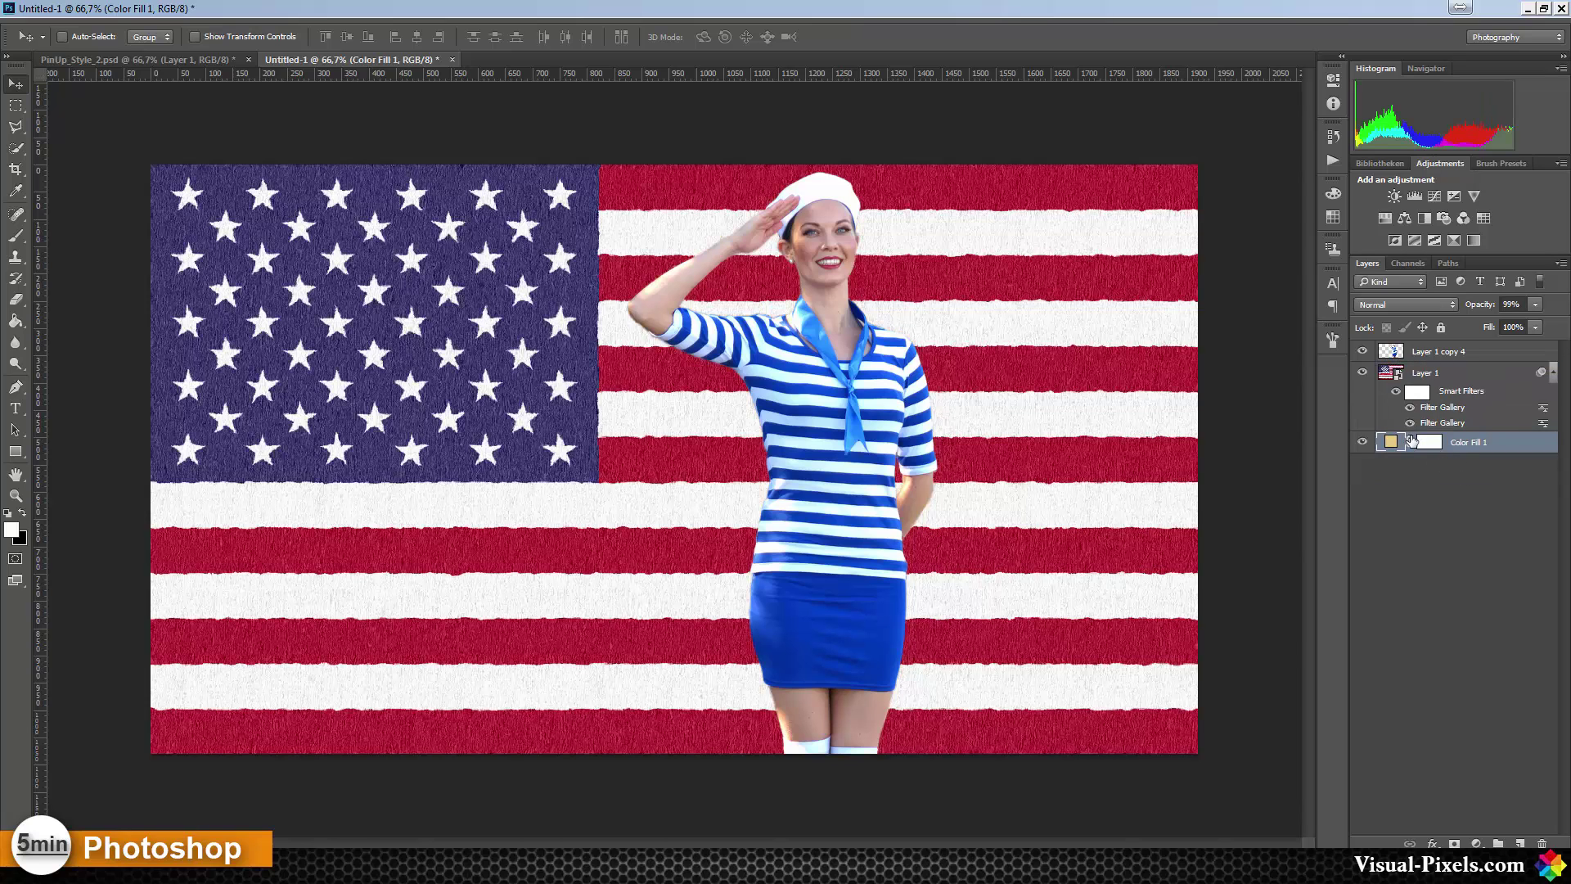
pyautogui.click(1447, 374)
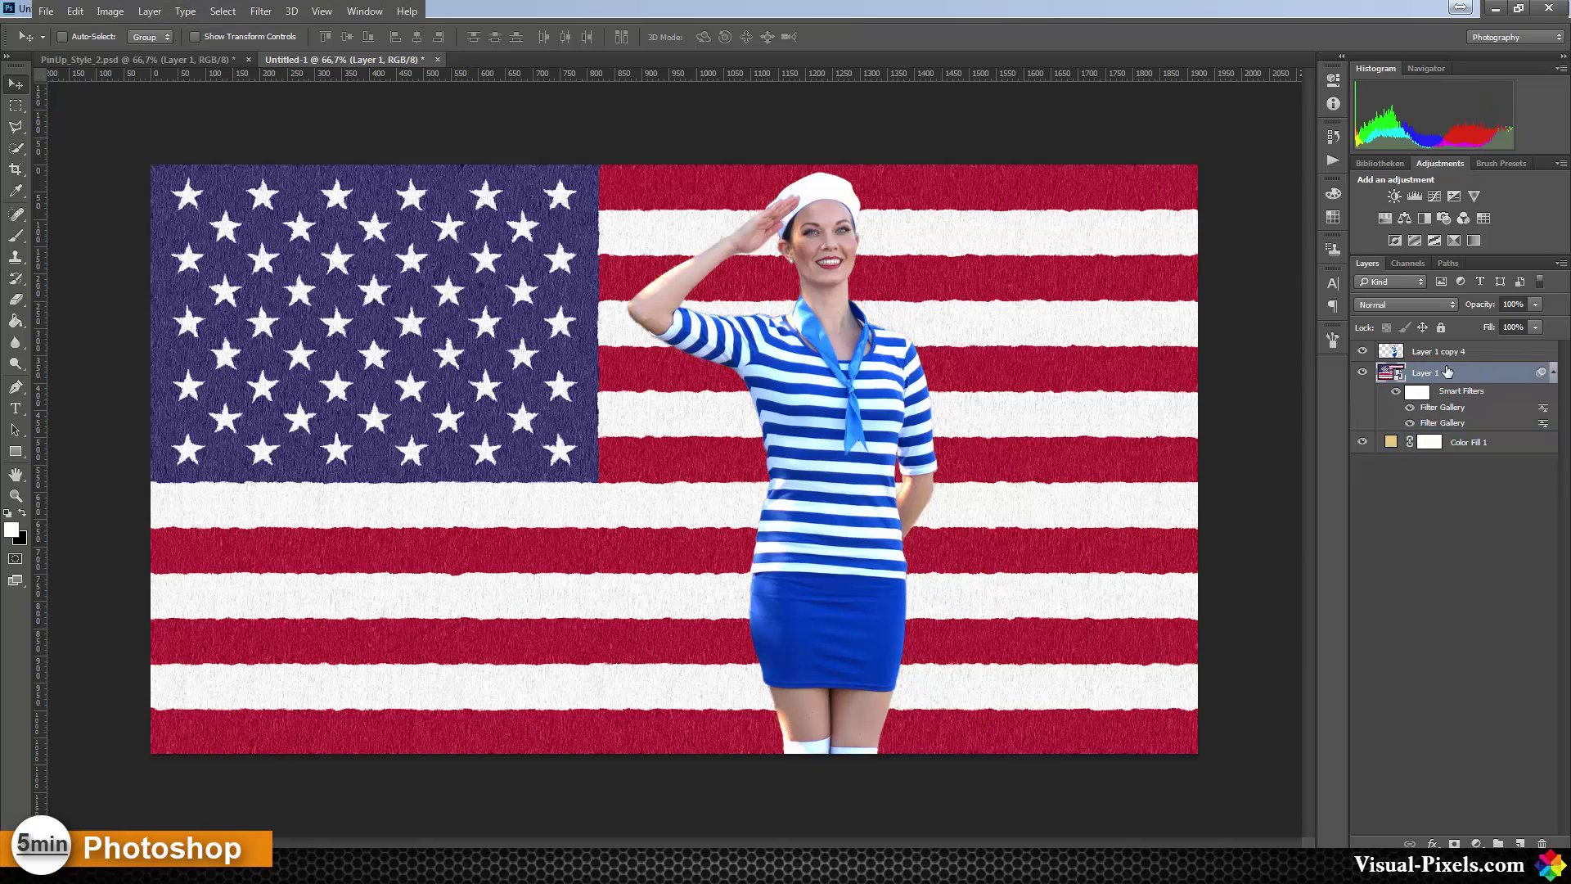
pyautogui.click(1535, 327)
pyautogui.moveTo(1498, 329); pyautogui.dragTo(1510, 327)
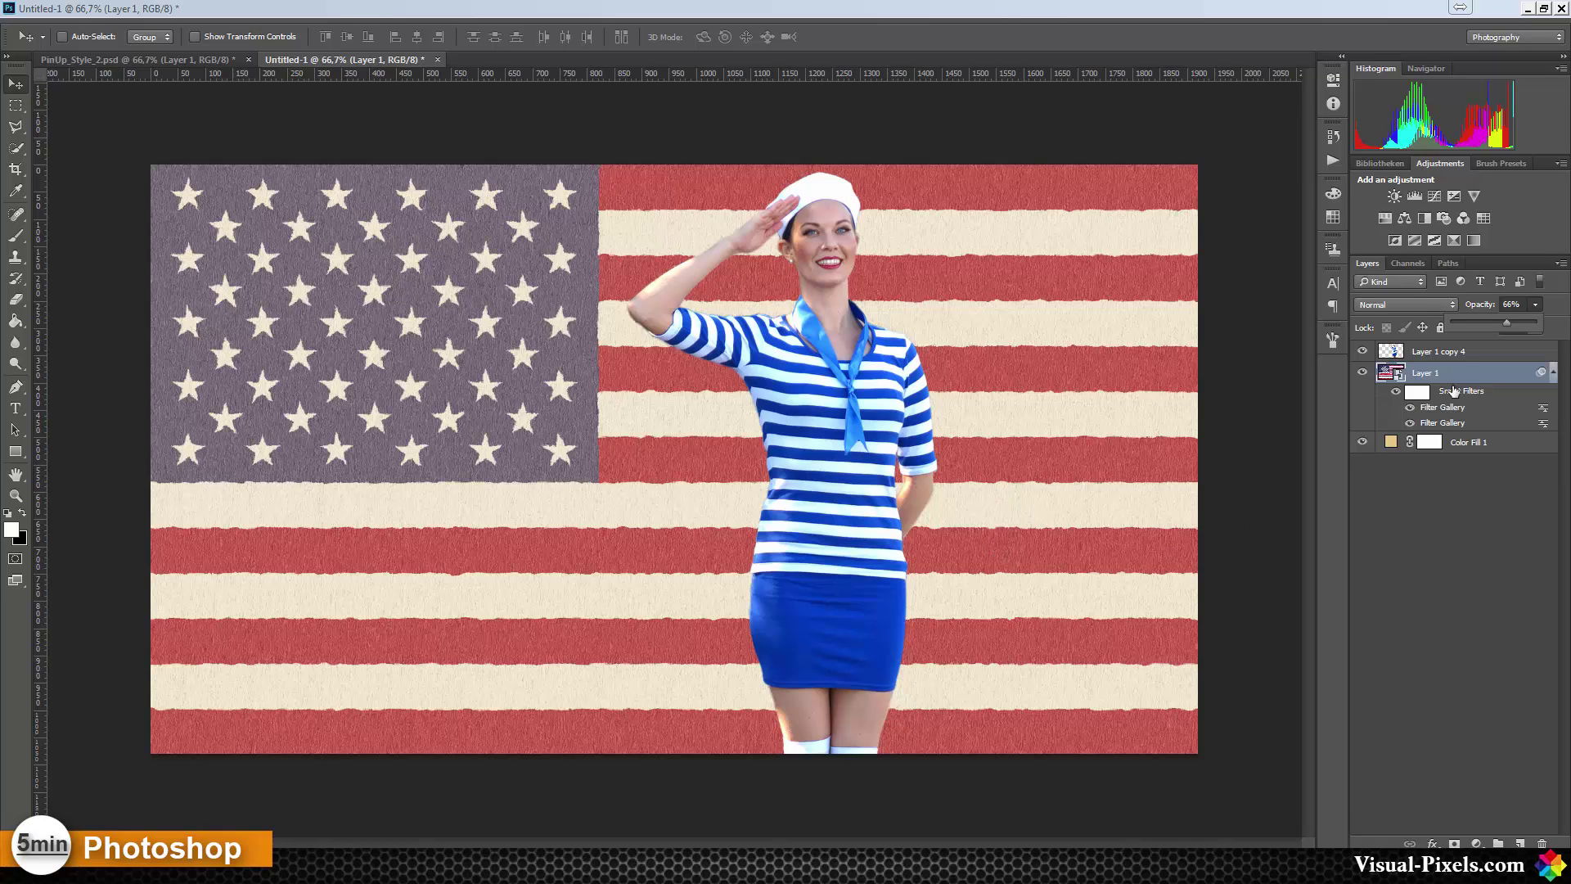
# Create a new empty layer above the flag and set its blend mode to Overlay
pyautogui.click(1520, 843)
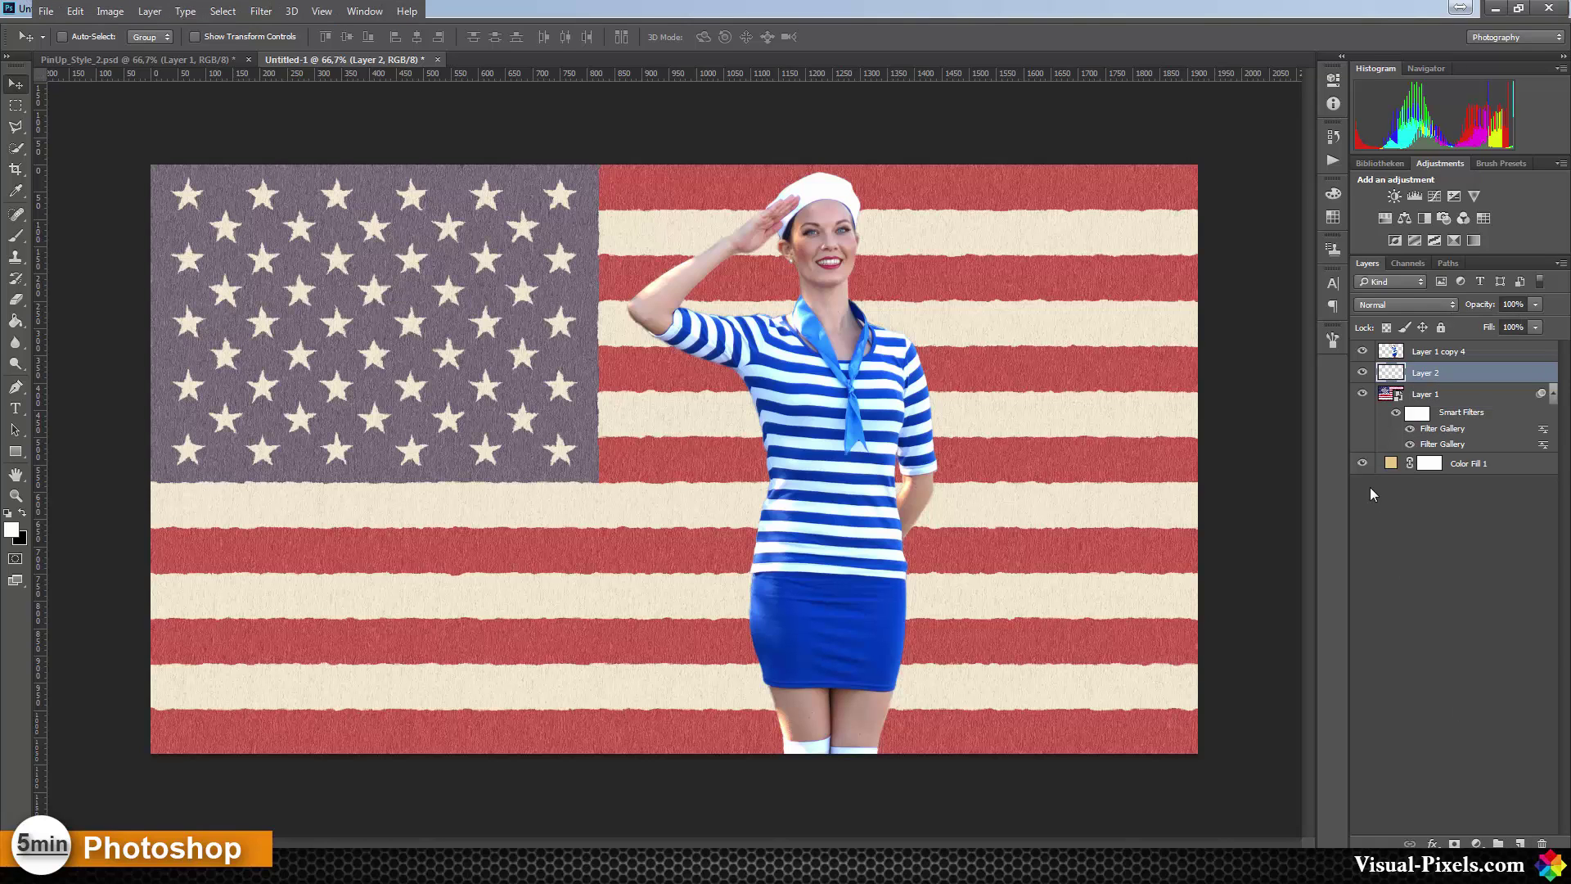
pyautogui.click(1391, 303)
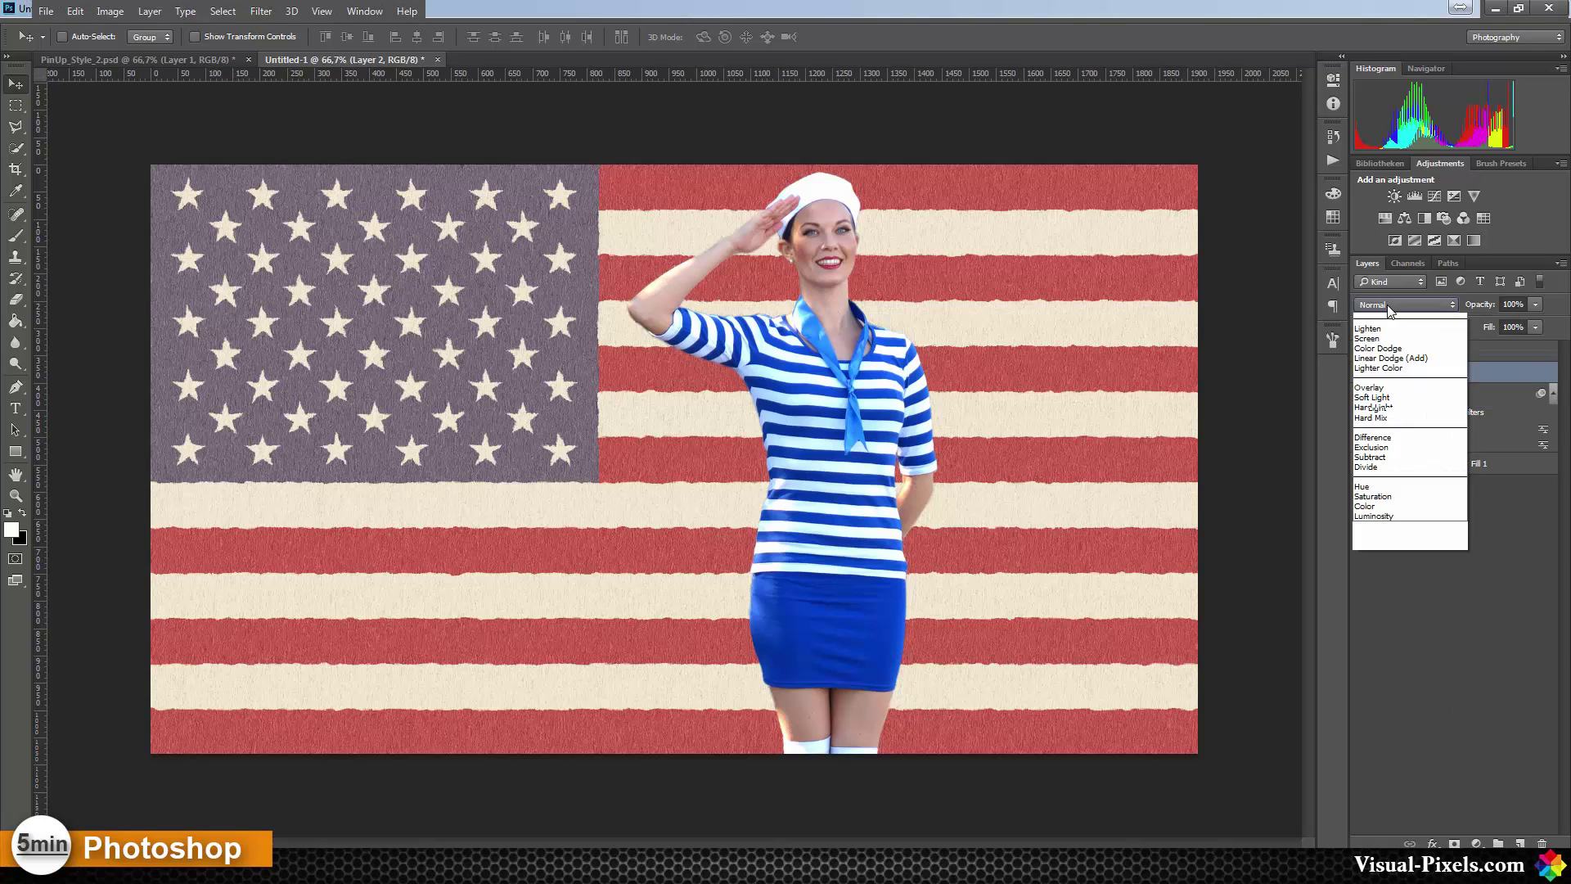
pyautogui.click(1403, 467)
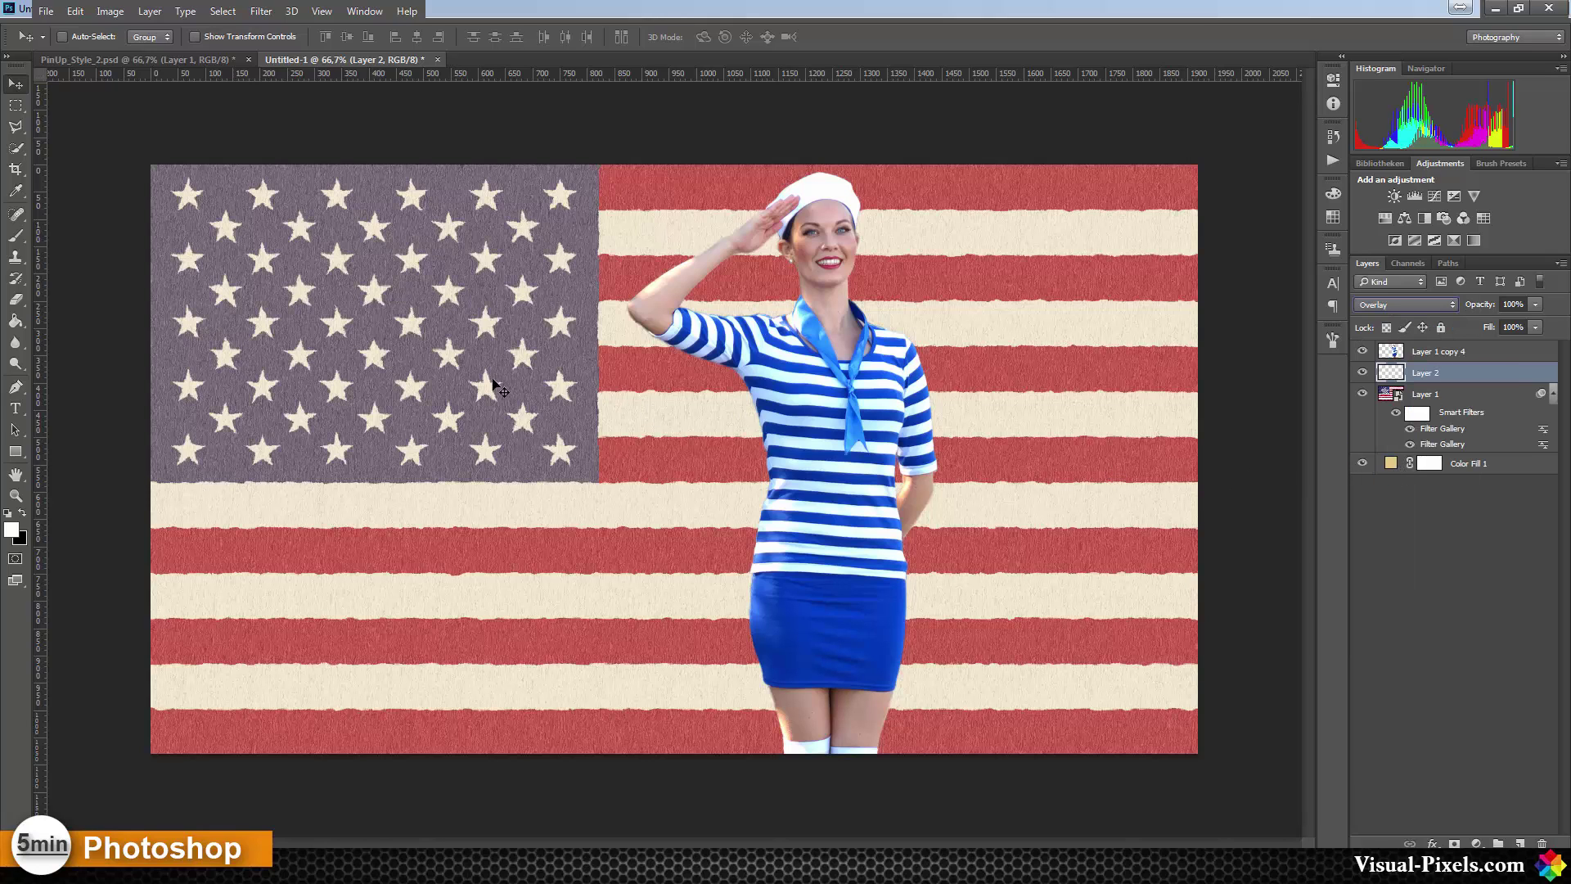
# Darken the flag's outer edges, blue star field and lower stripes on the overlay layer using a black 600 px brush
pyautogui.click(16, 235)
pyautogui.click(23, 514)
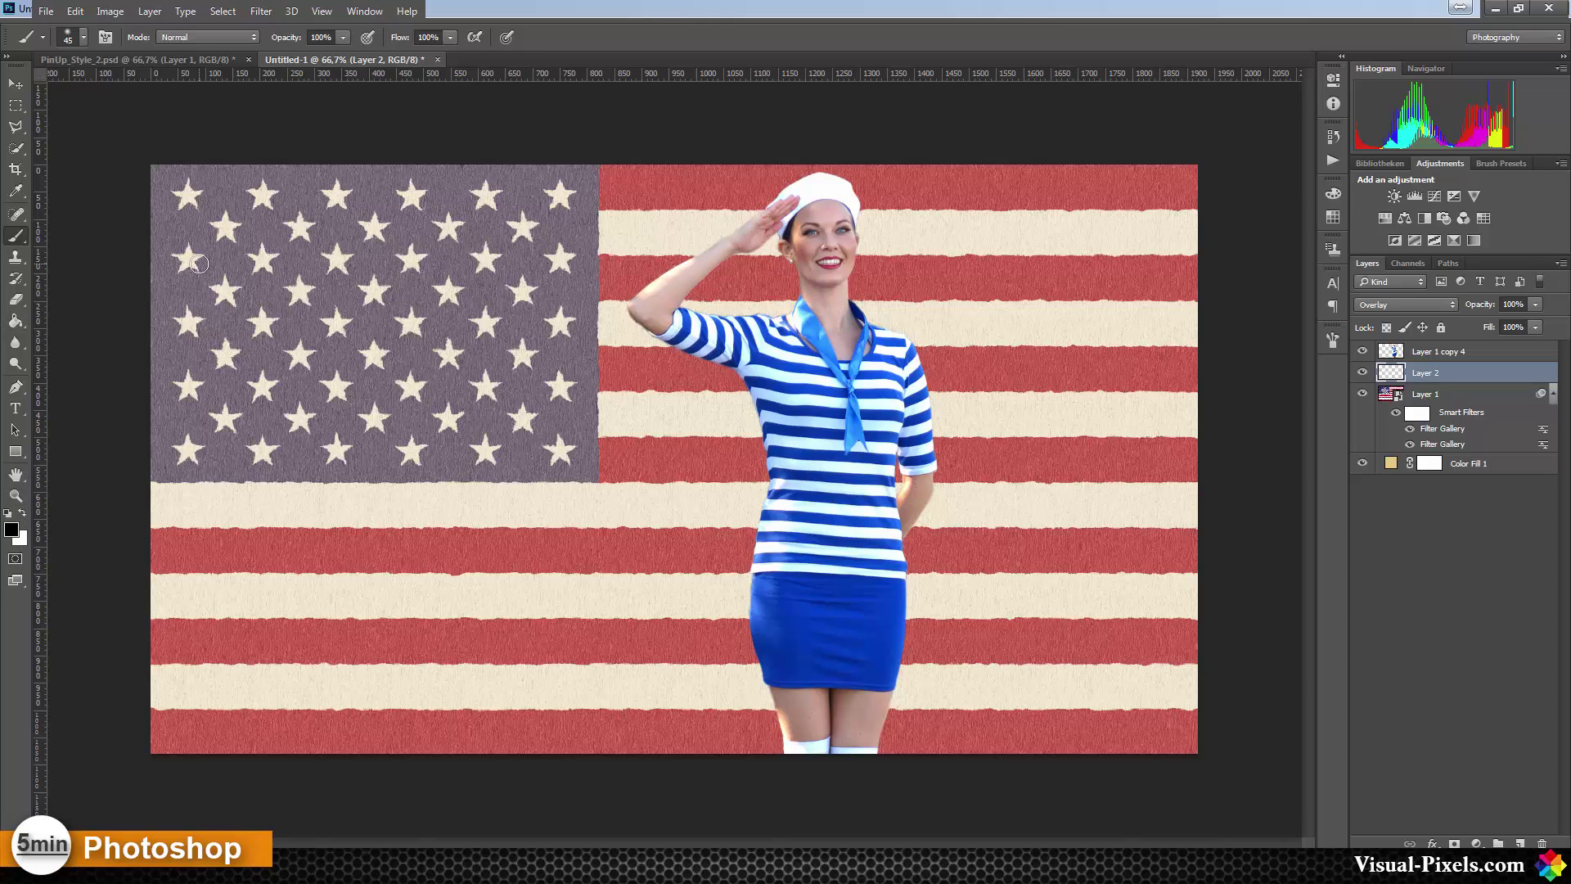
pyautogui.press(']')
pyautogui.press(']')
pyautogui.press(']')
pyautogui.press(']')
pyautogui.press(']')
pyautogui.press(']')
pyautogui.press(']')
pyautogui.press(']')
pyautogui.press(']')
pyautogui.press(']')
pyautogui.press(']')
pyautogui.press(']')
pyautogui.press(']')
pyautogui.press(']')
pyautogui.press(']')
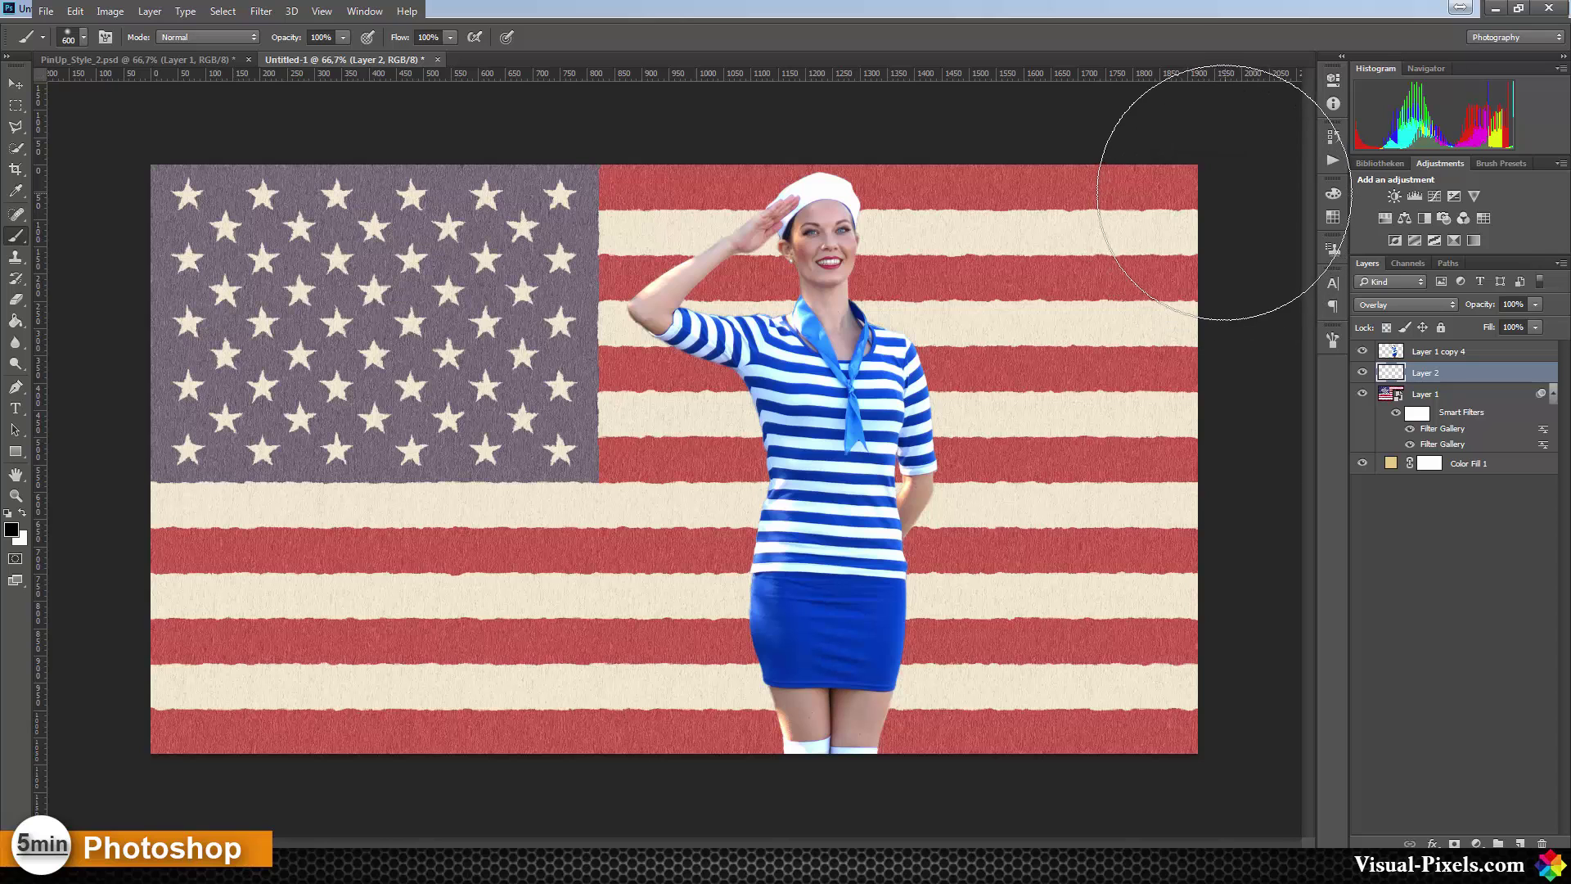
pyautogui.moveTo(1210, 196); pyautogui.dragTo(1223, 655)
pyautogui.moveTo(1226, 738)
pyautogui.mouseDown()
pyautogui.moveTo(807, 818)
pyautogui.moveTo(148, 735)
pyautogui.moveTo(104, 426)
pyautogui.moveTo(138, 347)
pyautogui.moveTo(158, 183)
pyautogui.moveTo(211, 164)
pyautogui.moveTo(471, 205)
pyautogui.mouseUp()
pyautogui.moveTo(582, 430)
pyautogui.mouseDown()
pyautogui.moveTo(447, 522)
pyautogui.moveTo(327, 531)
pyautogui.mouseUp()
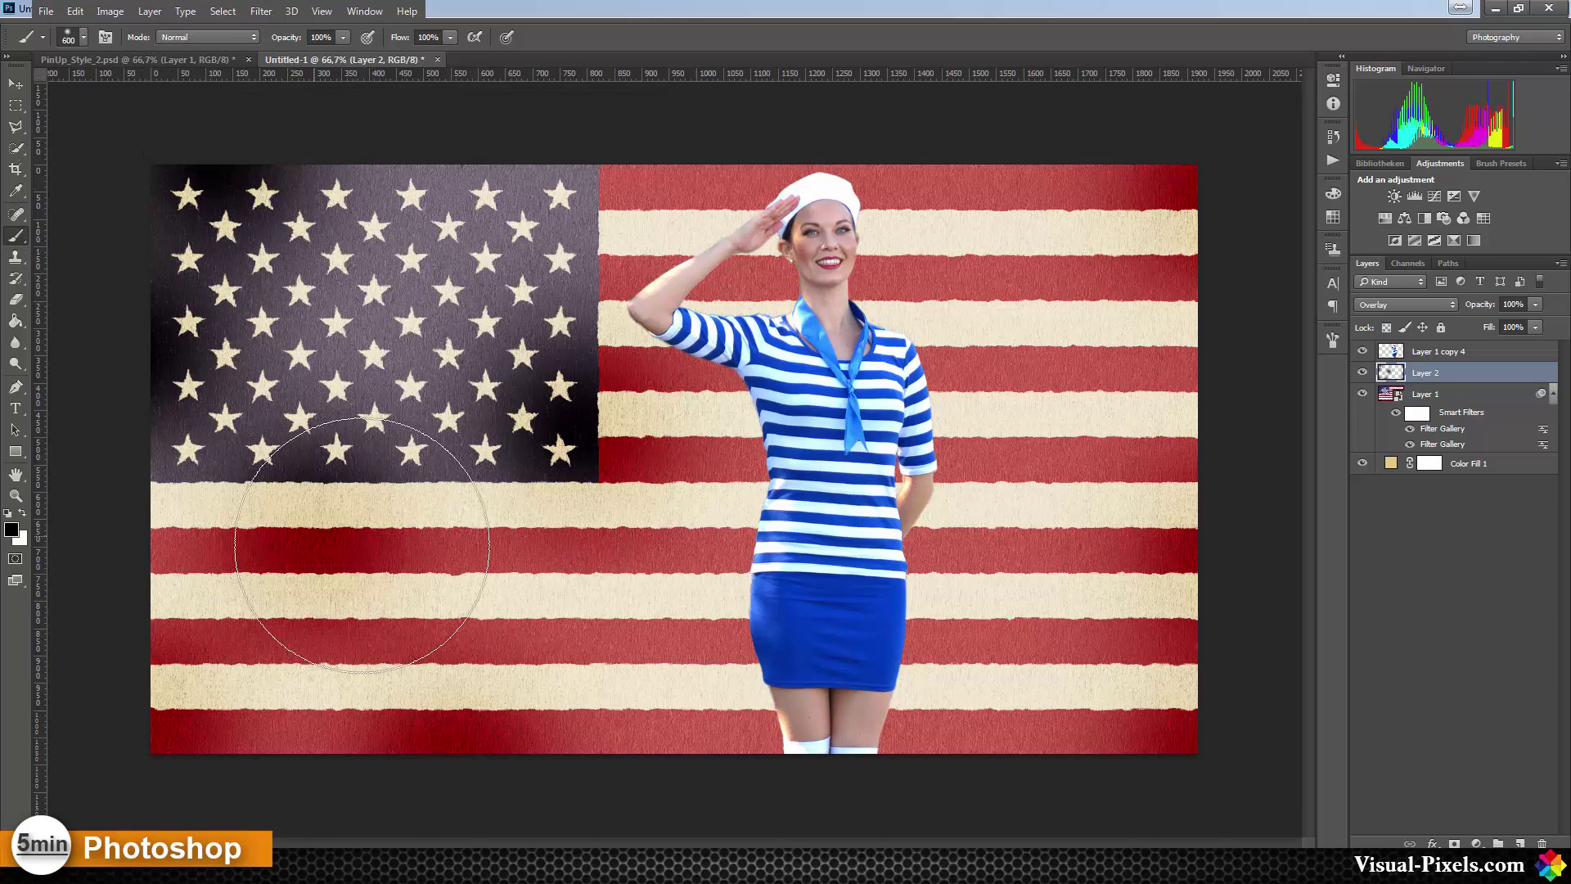
# Lower the brush opacity to 33% and reduce the overlay shading layer's opacity to 70%
pyautogui.click(343, 37)
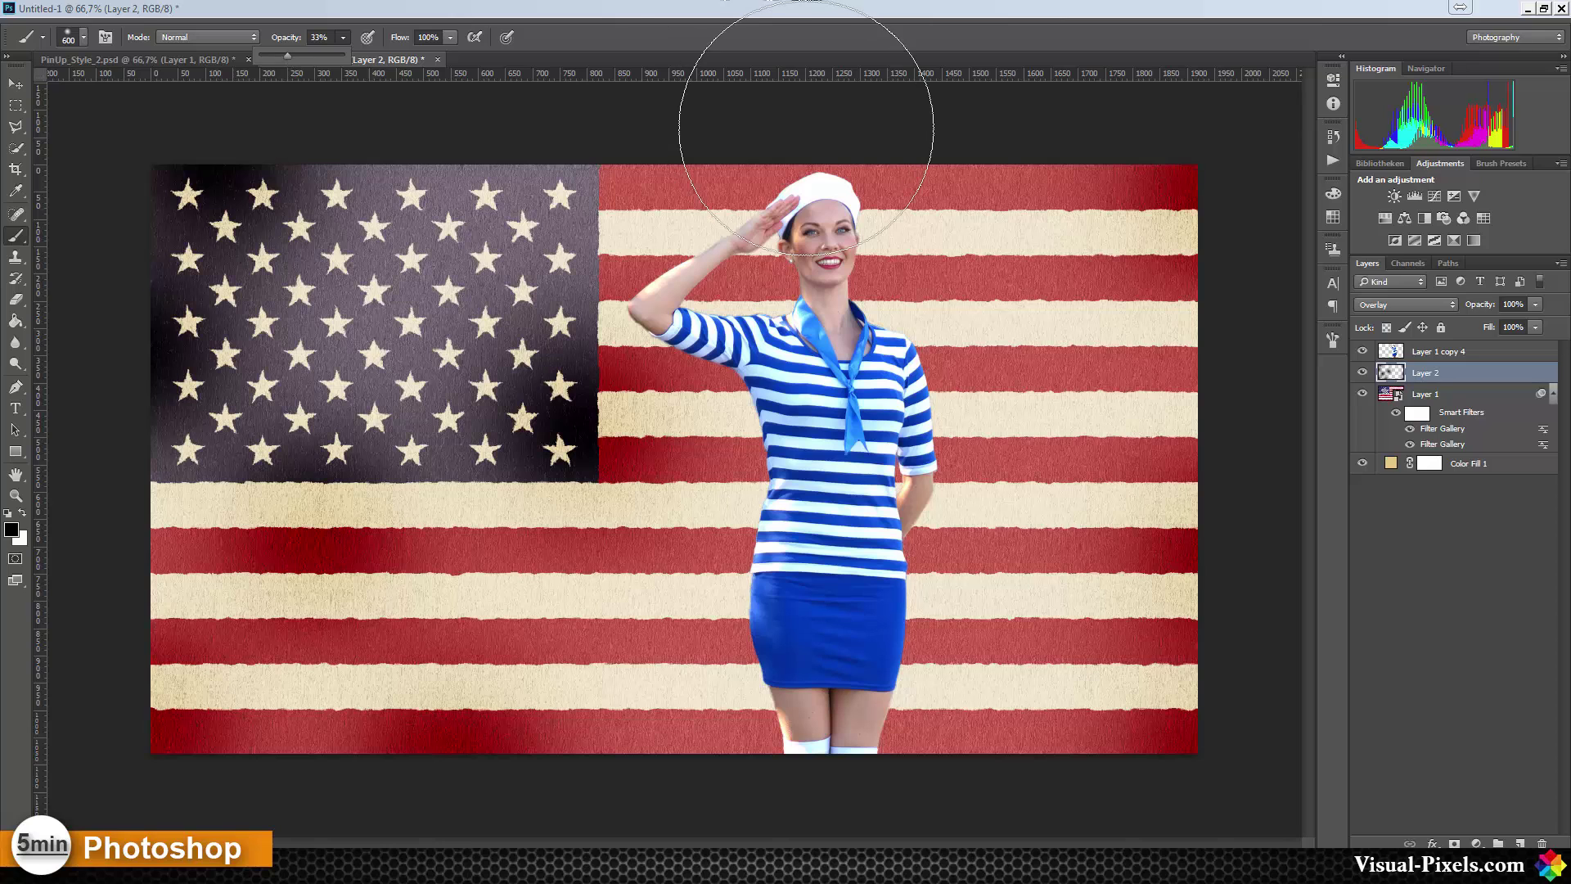
pyautogui.click(803, 122)
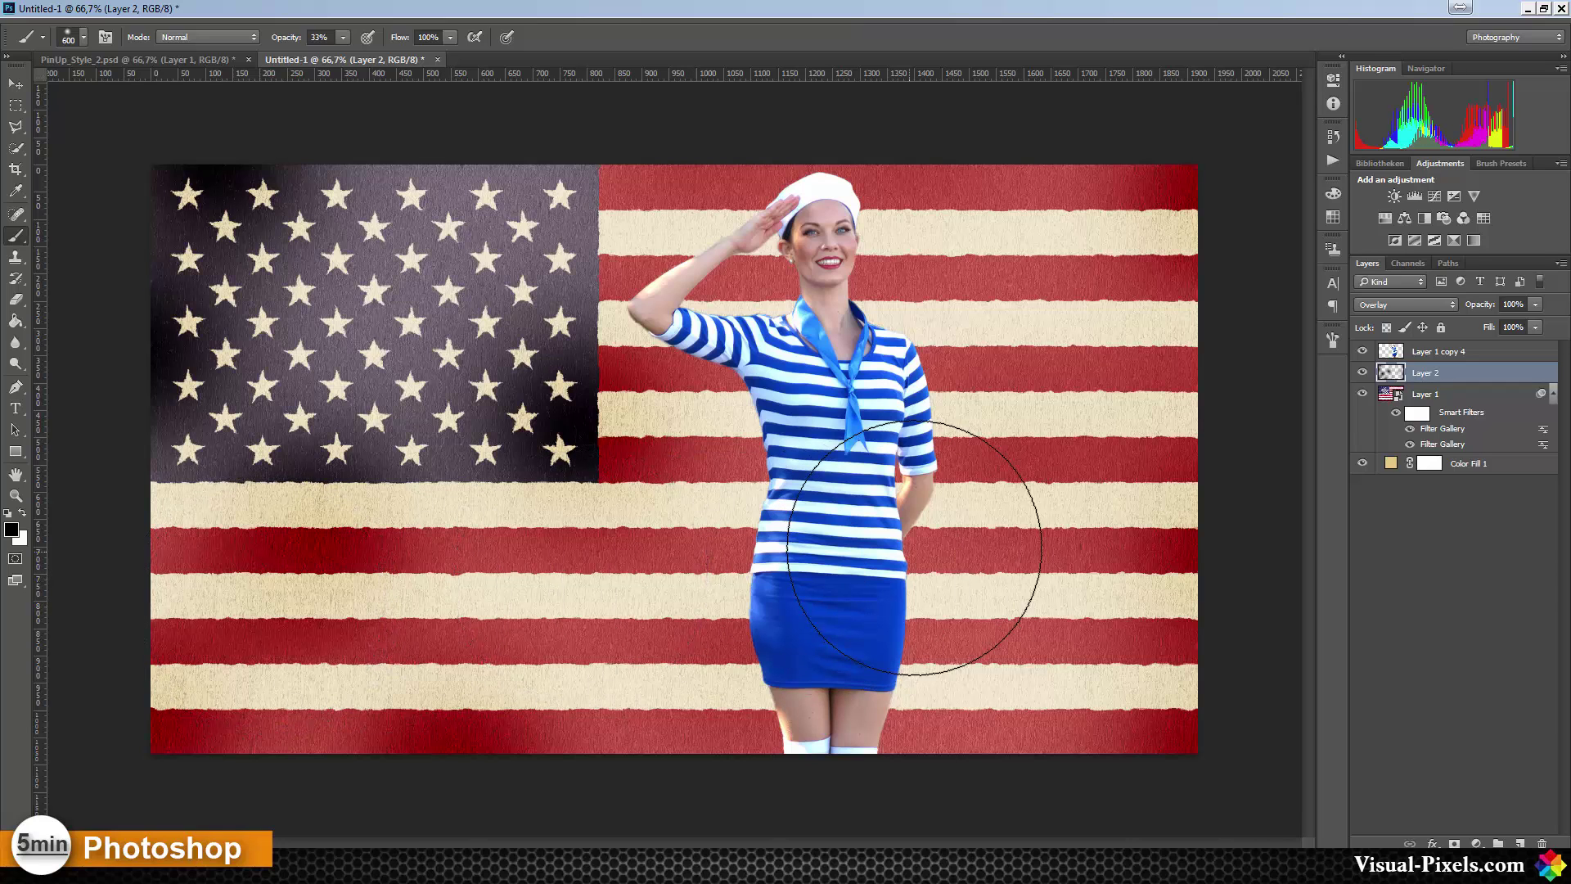
pyautogui.click(1534, 305)
pyautogui.moveTo(1513, 318)
pyautogui.mouseDown()
pyautogui.moveTo(1491, 318)
pyautogui.moveTo(1508, 320)
pyautogui.mouseUp()
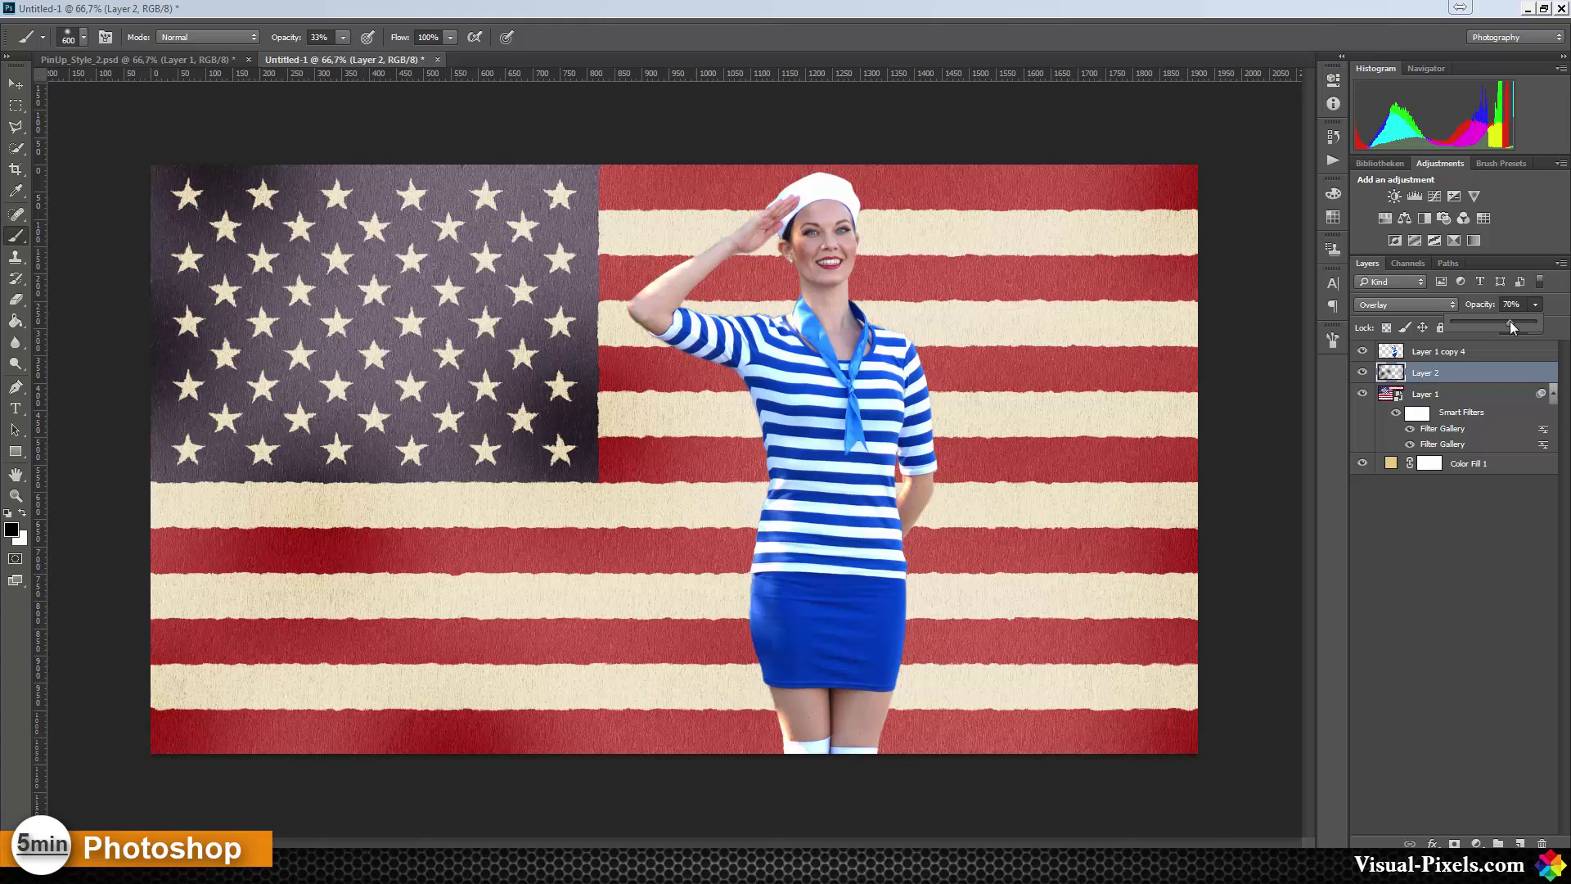
# Soften the dark patches in the flag's star field with a white brush, then touch up the edges in black
pyautogui.click(222, 369)
pyautogui.press('x')
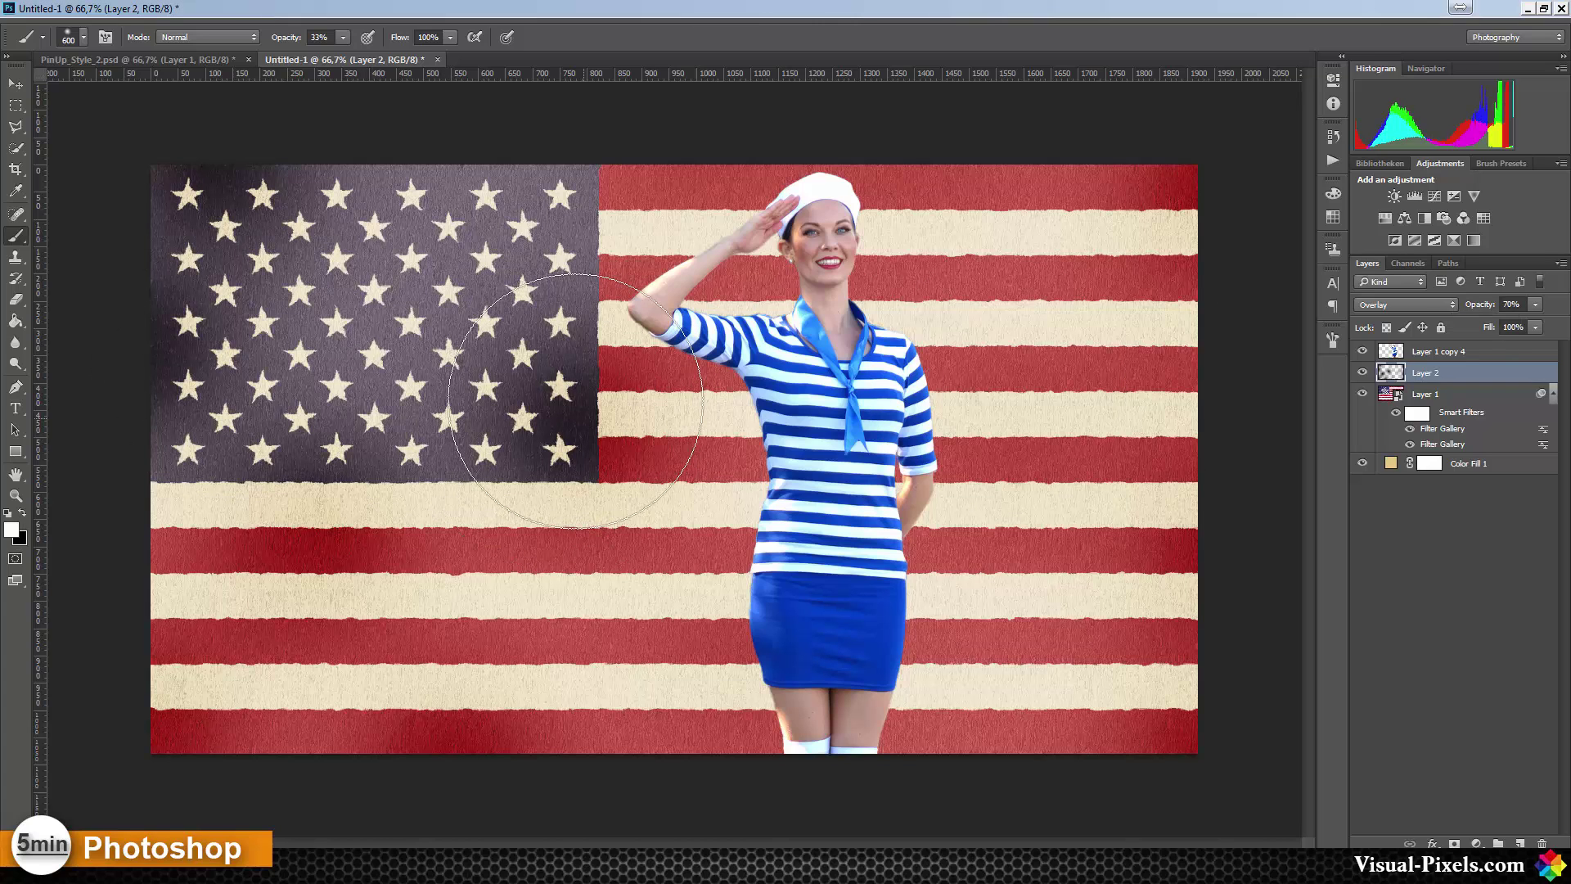
pyautogui.click(565, 398)
pyautogui.click(191, 380)
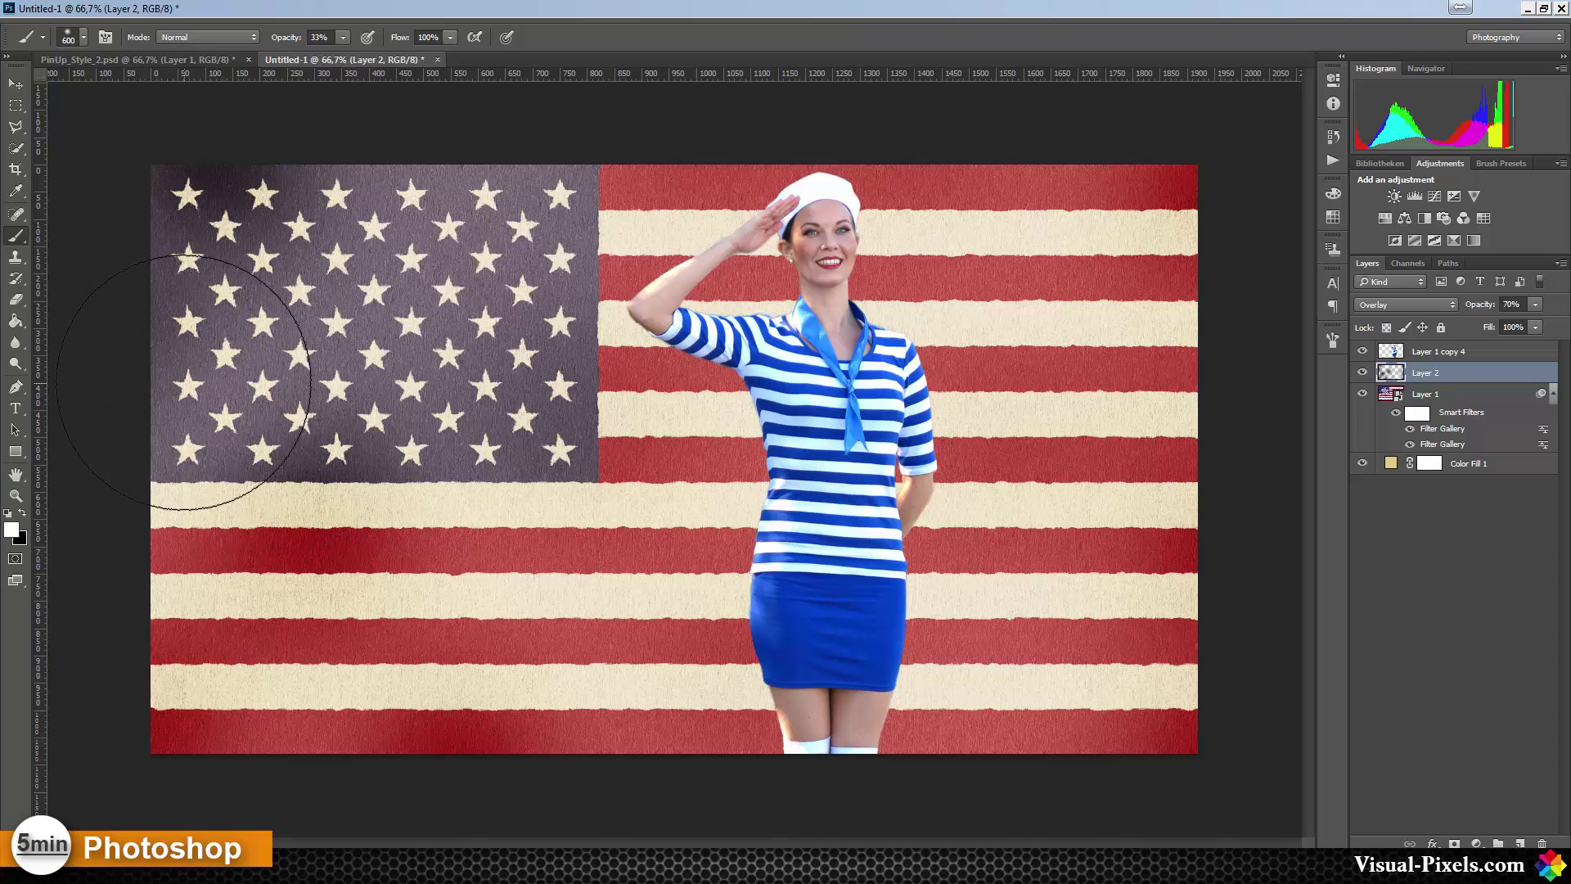
pyautogui.click(185, 117)
pyautogui.press('x')
pyautogui.click(145, 376)
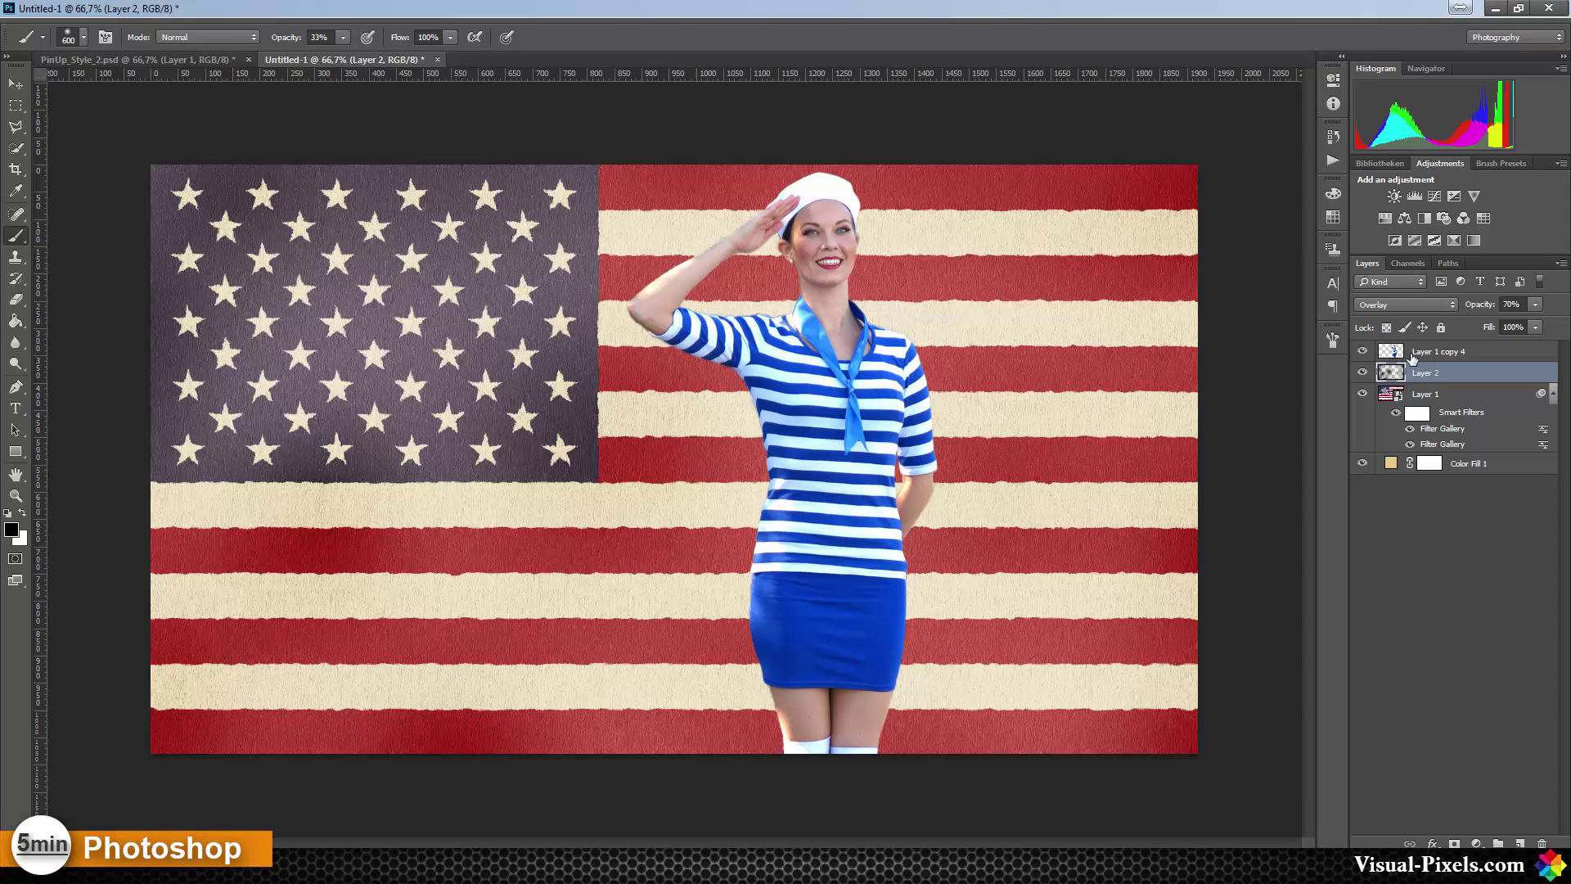
# Add a Vibrance adjustment layer above the woman layer, set Vibrance to -37 and fine-tune Saturation
pyautogui.click(1411, 356)
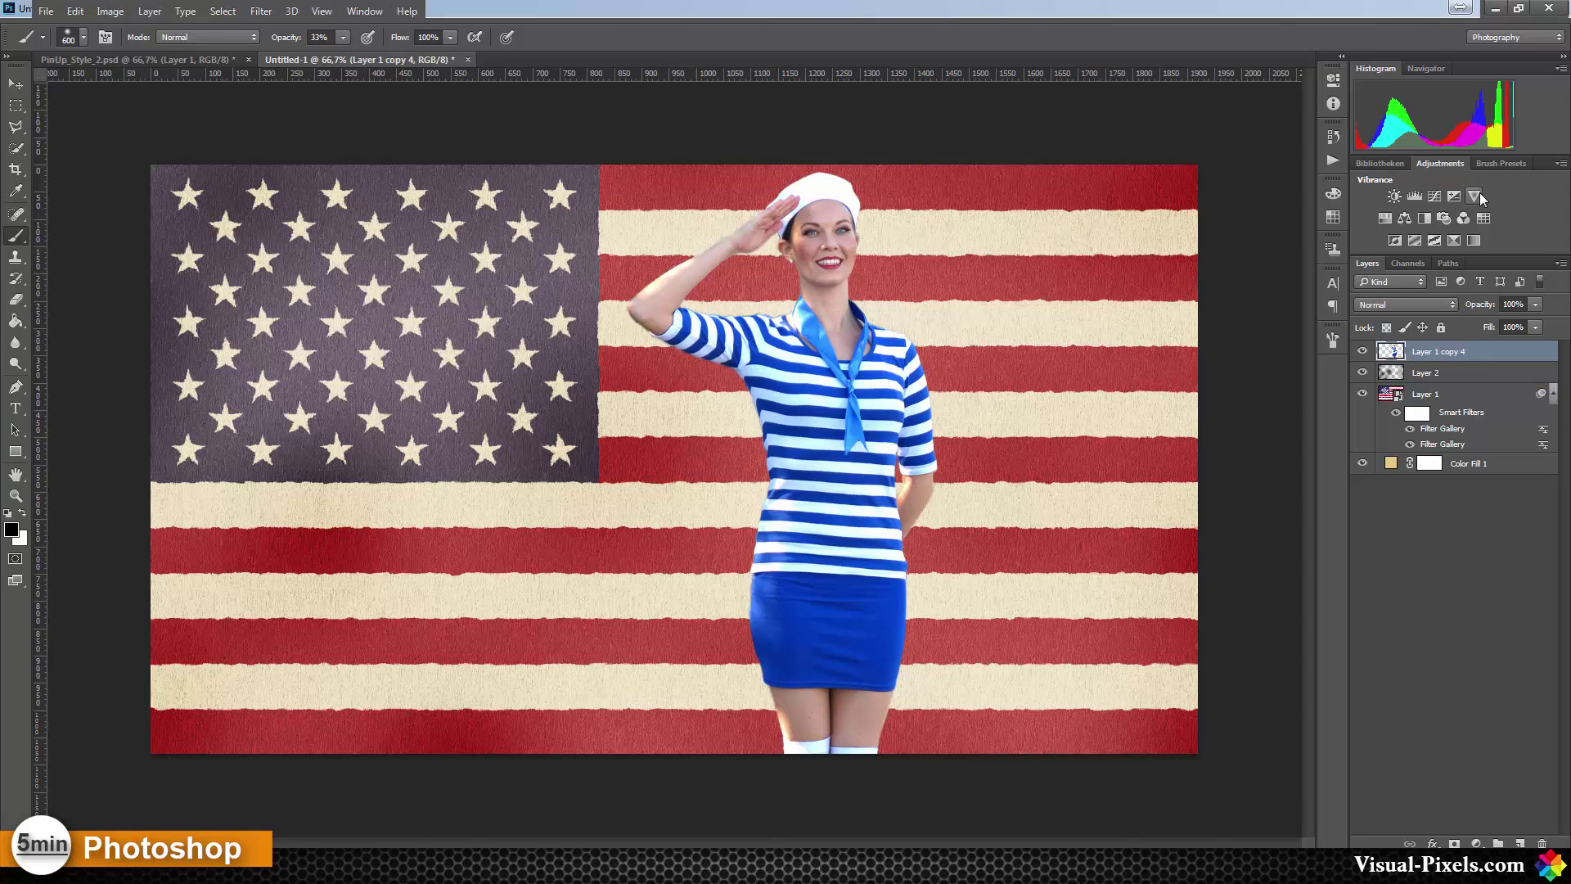
pyautogui.click(1474, 196)
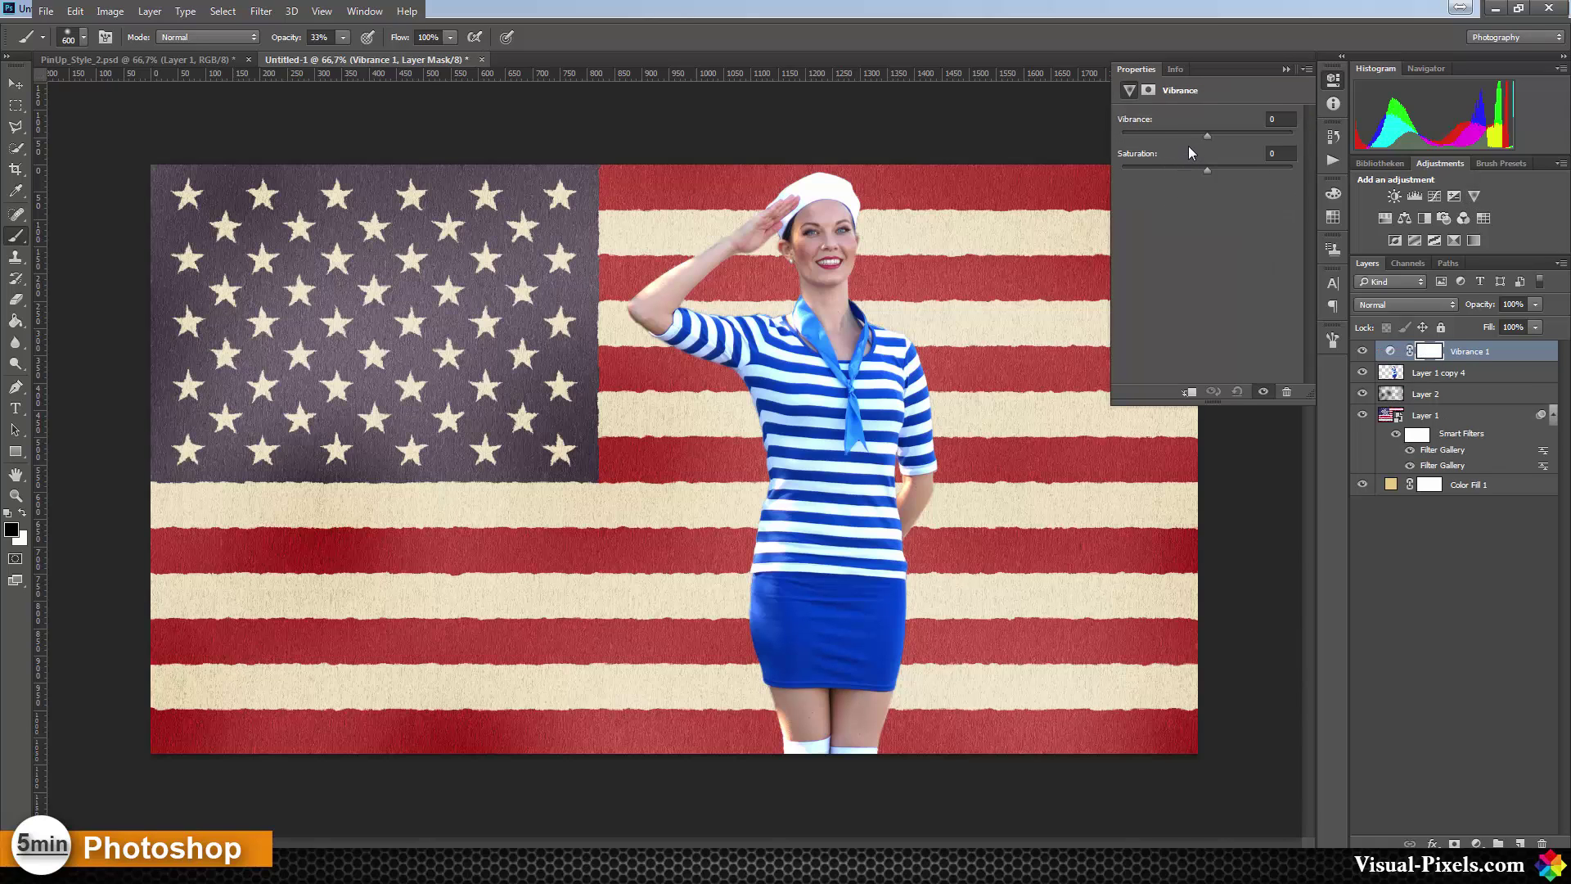
pyautogui.moveTo(1194, 136); pyautogui.dragTo(1188, 136)
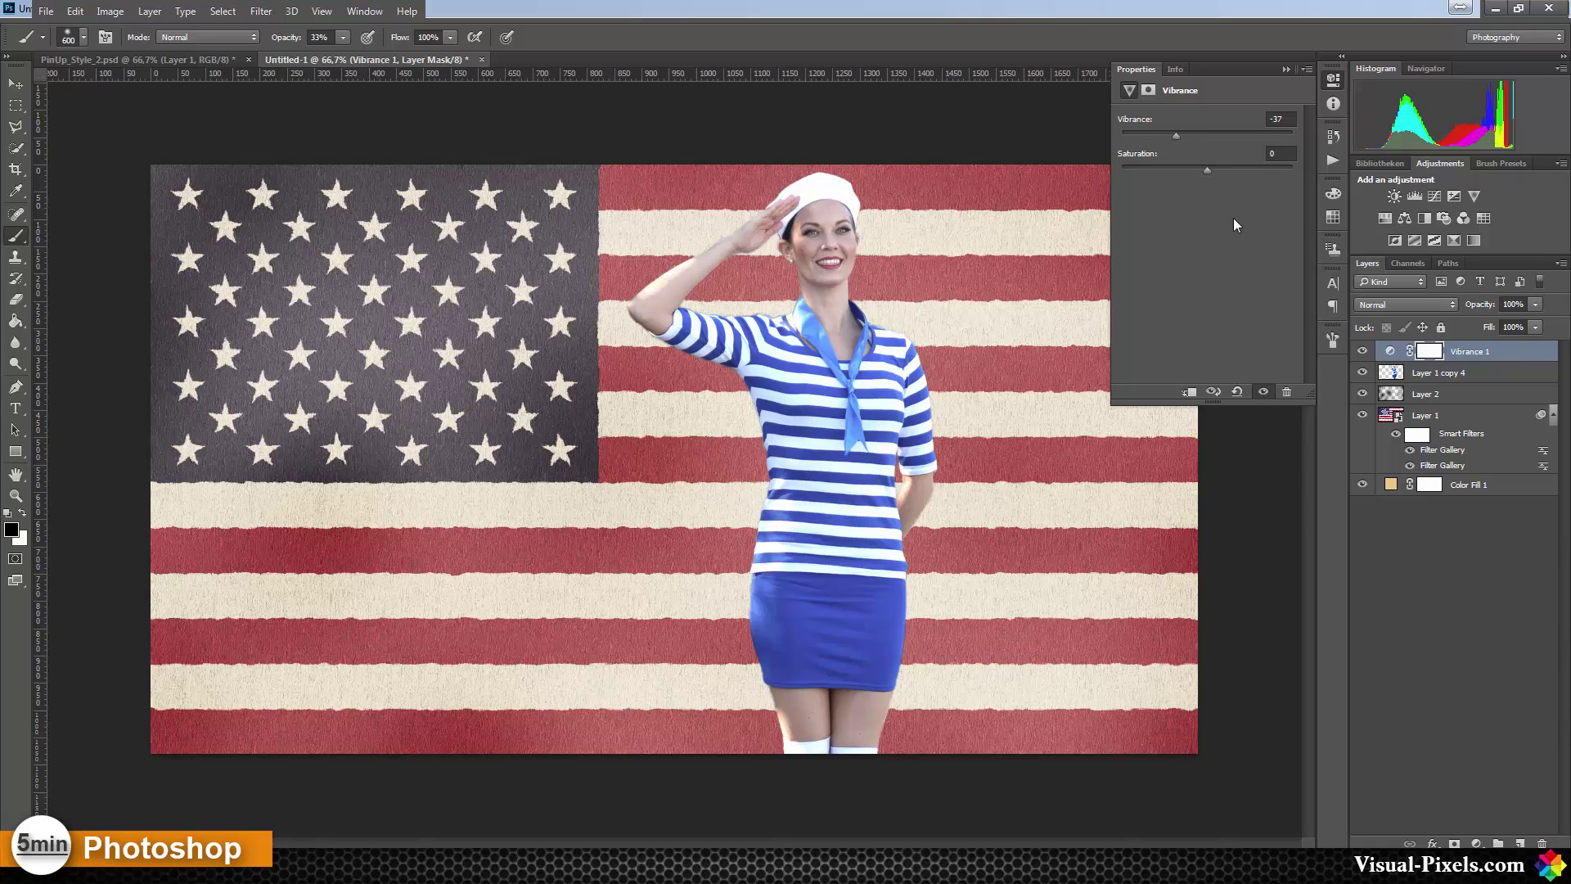
pyautogui.click(1210, 167)
# Duplicate the woman layer above the Vibrance adjustment and convert the copy to a smart object
pyautogui.click(1464, 376)
pyautogui.moveTo(1464, 376); pyautogui.dragTo(1474, 350)
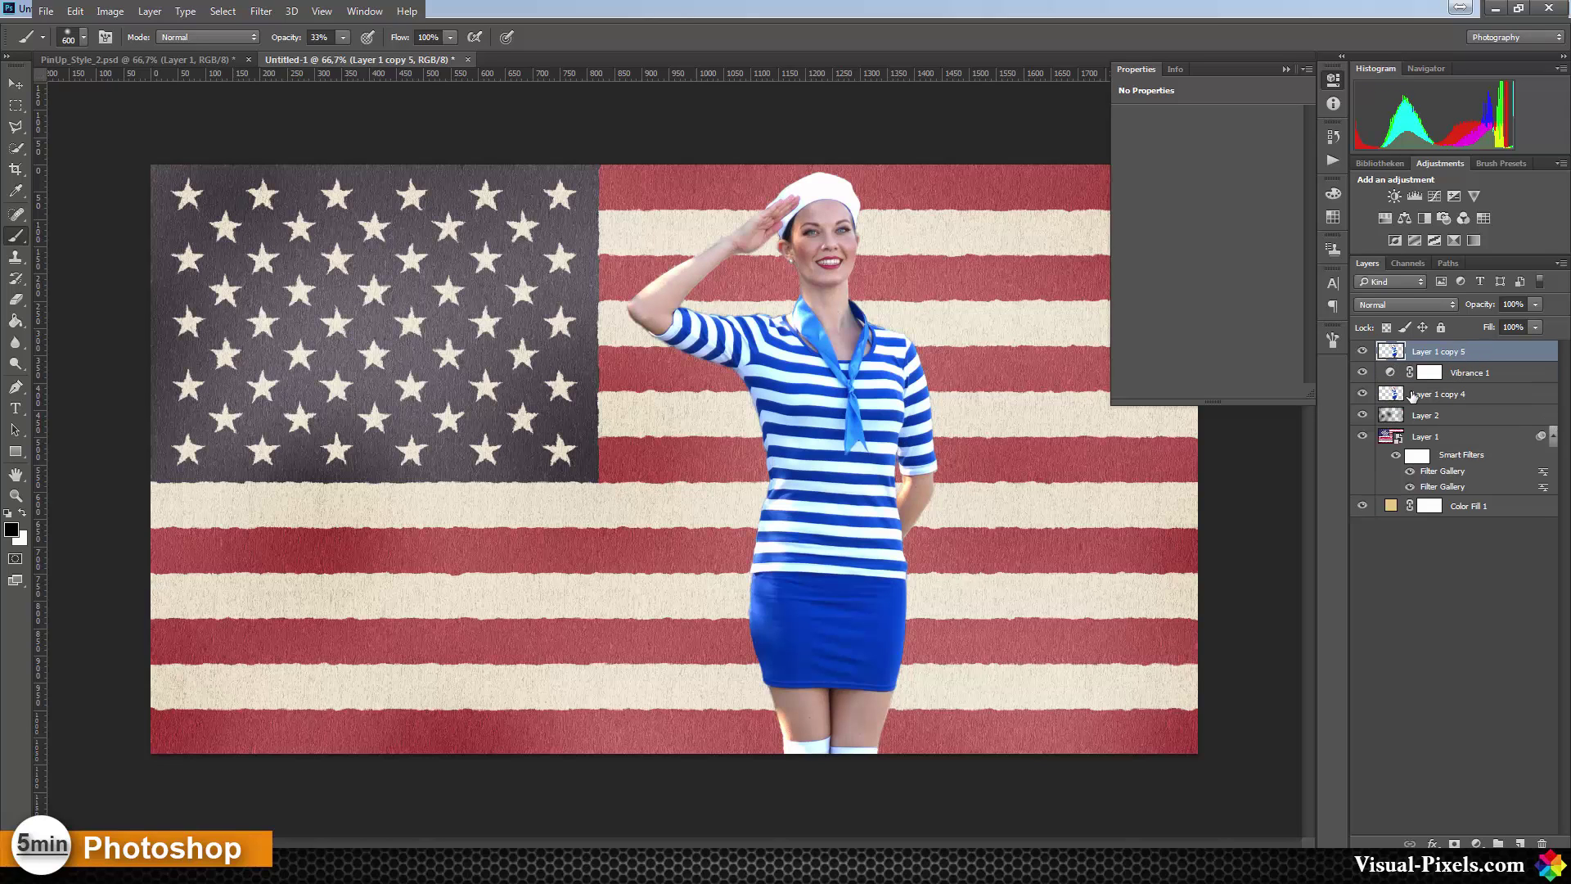
pyautogui.rightClick(1470, 355)
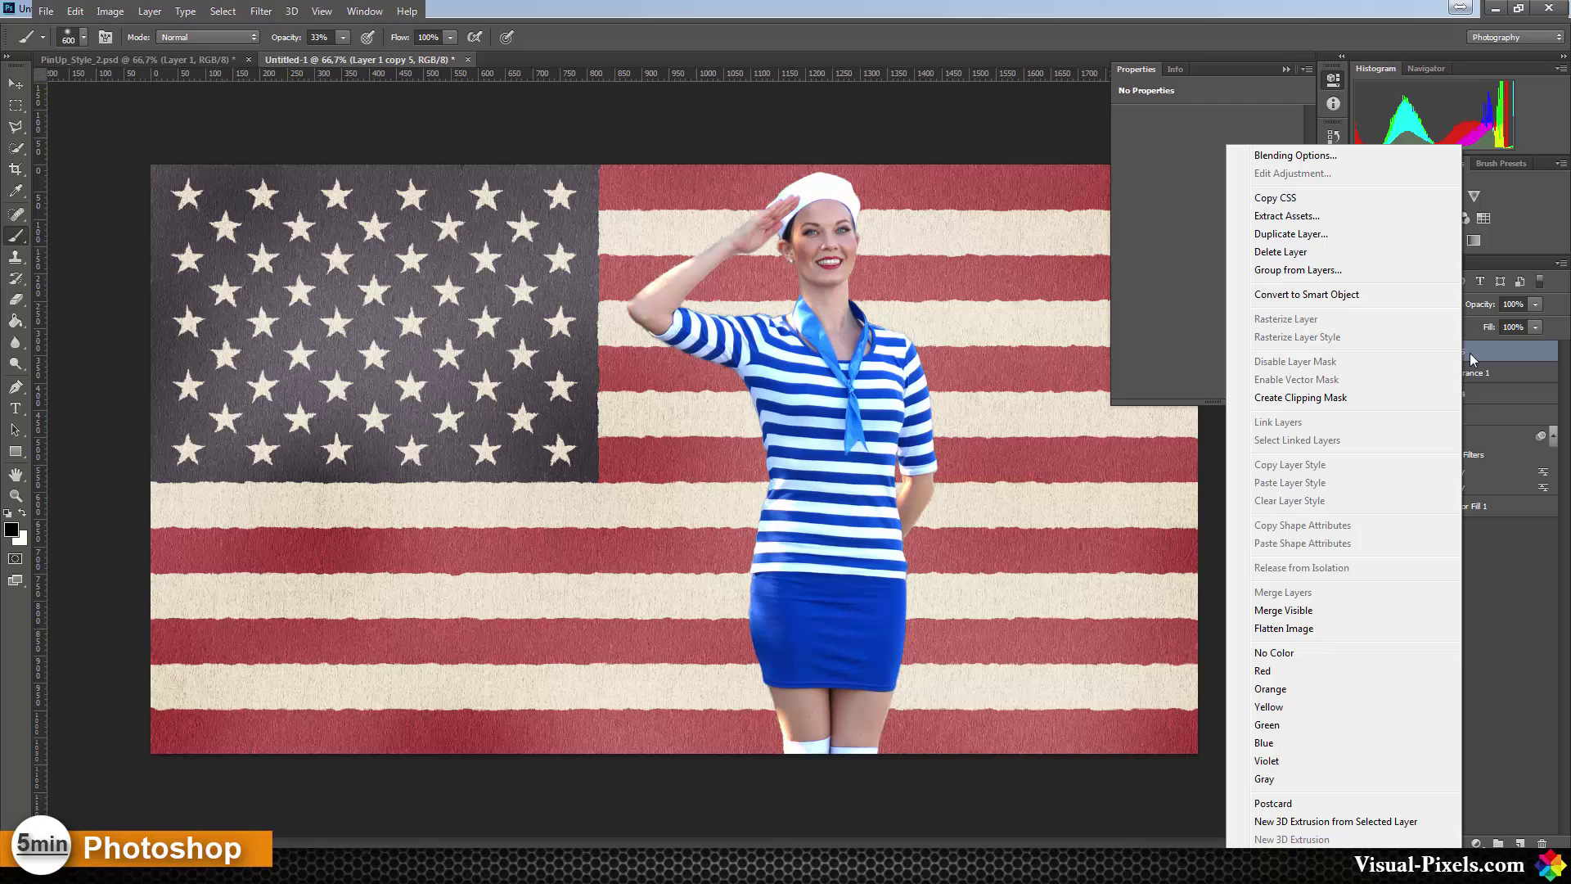
pyautogui.click(1354, 295)
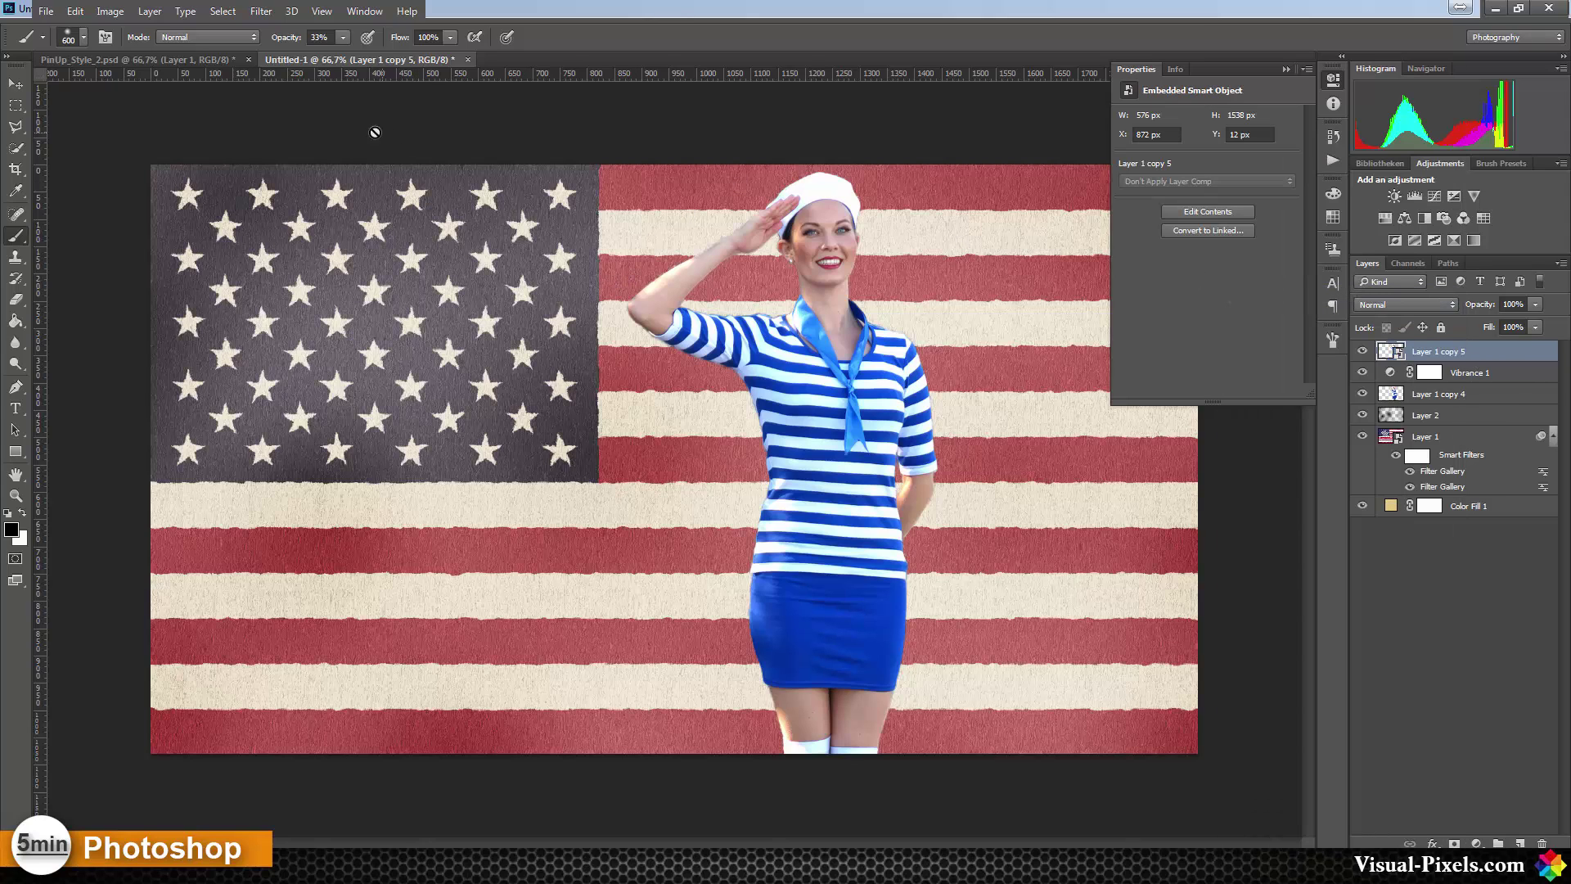
# Apply an Add Noise filter to the smart object with an amount of 3.40%, Uniform distribution and Monochromatic enabled
pyautogui.click(262, 12)
pyautogui.moveTo(444, 237)
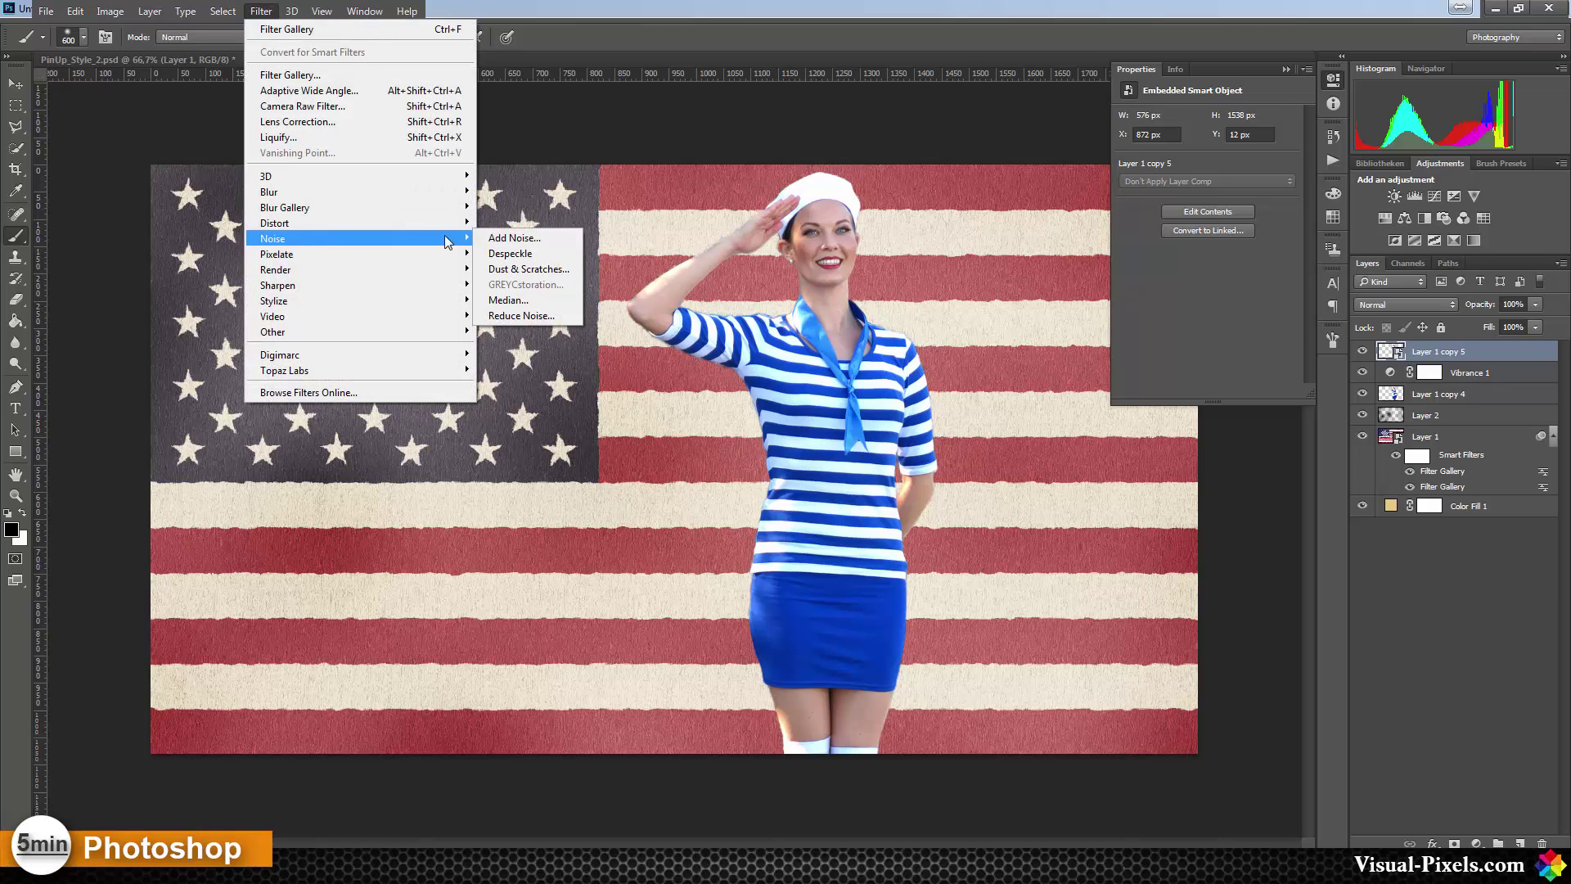
pyautogui.click(502, 238)
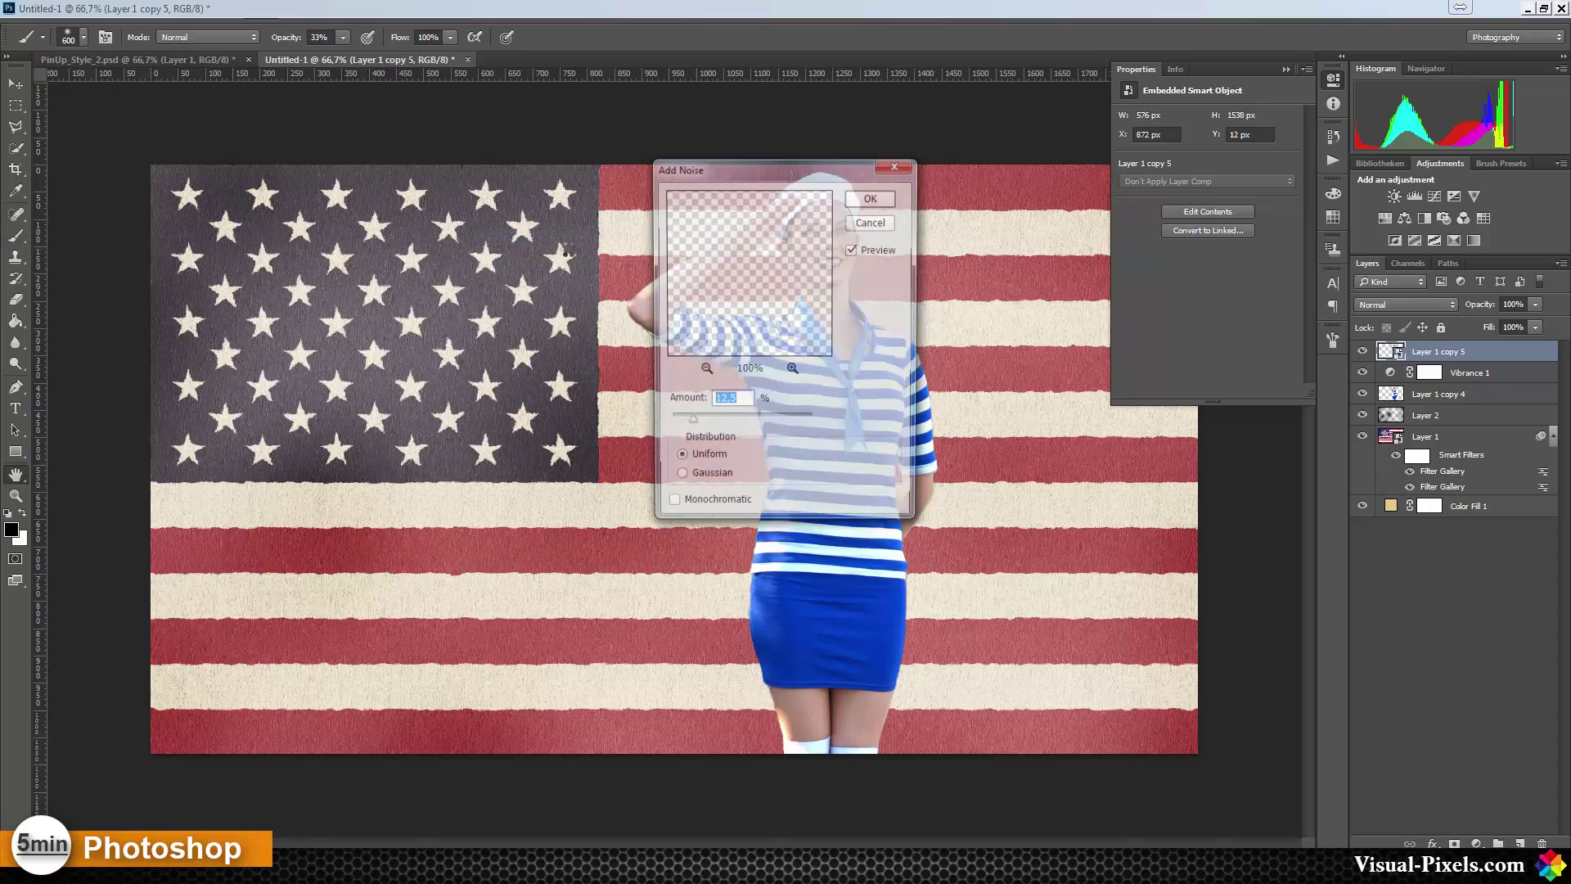
pyautogui.click(685, 423)
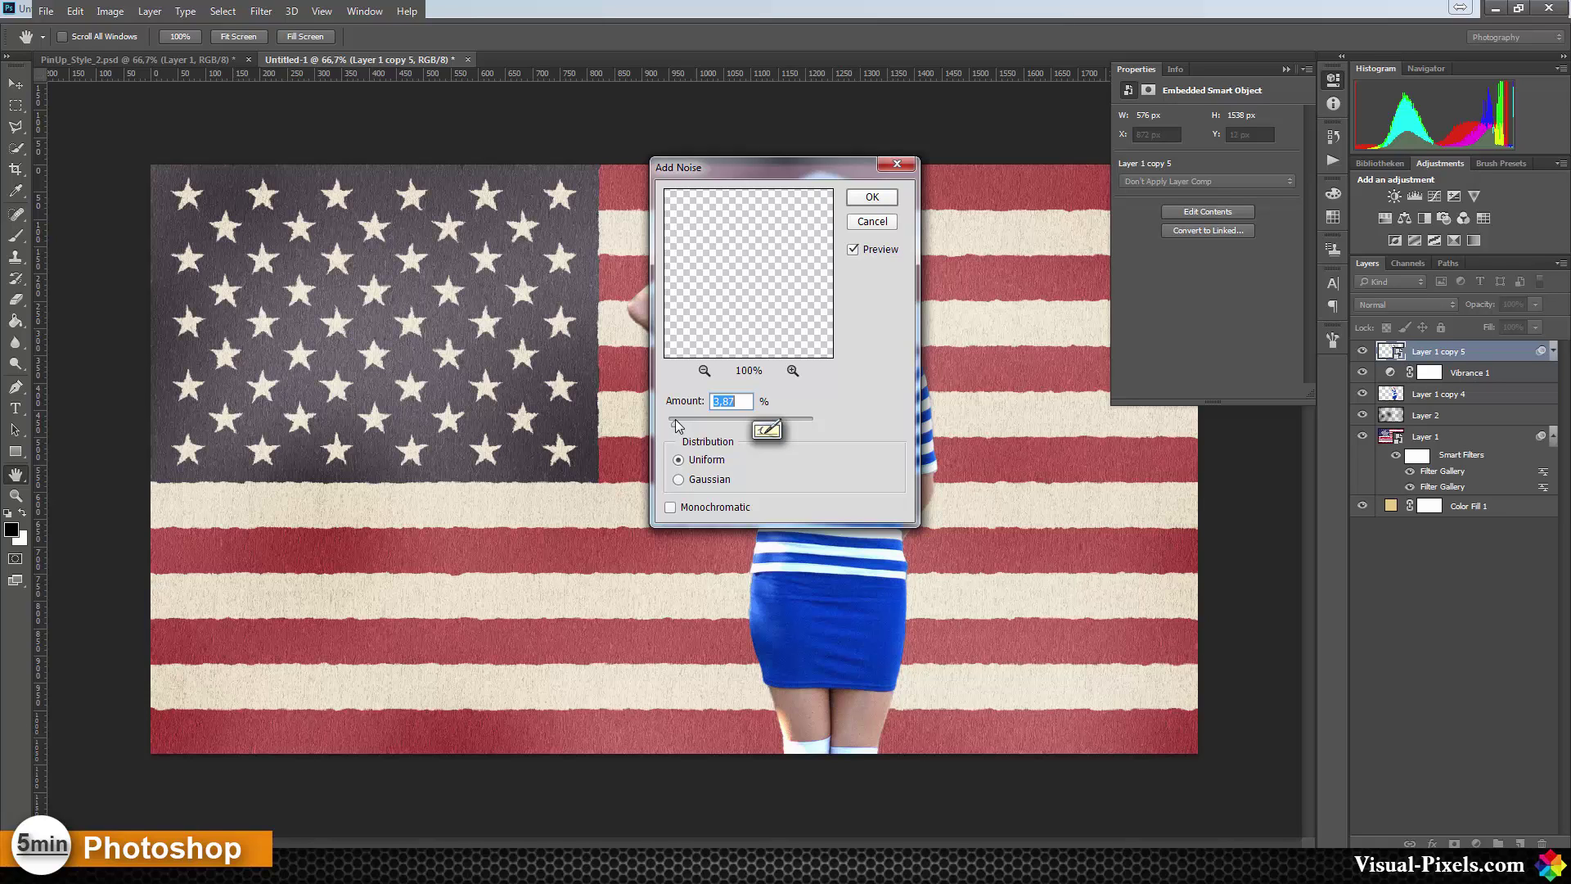
pyautogui.moveTo(674, 422); pyautogui.dragTo(678, 427)
pyautogui.click(709, 508)
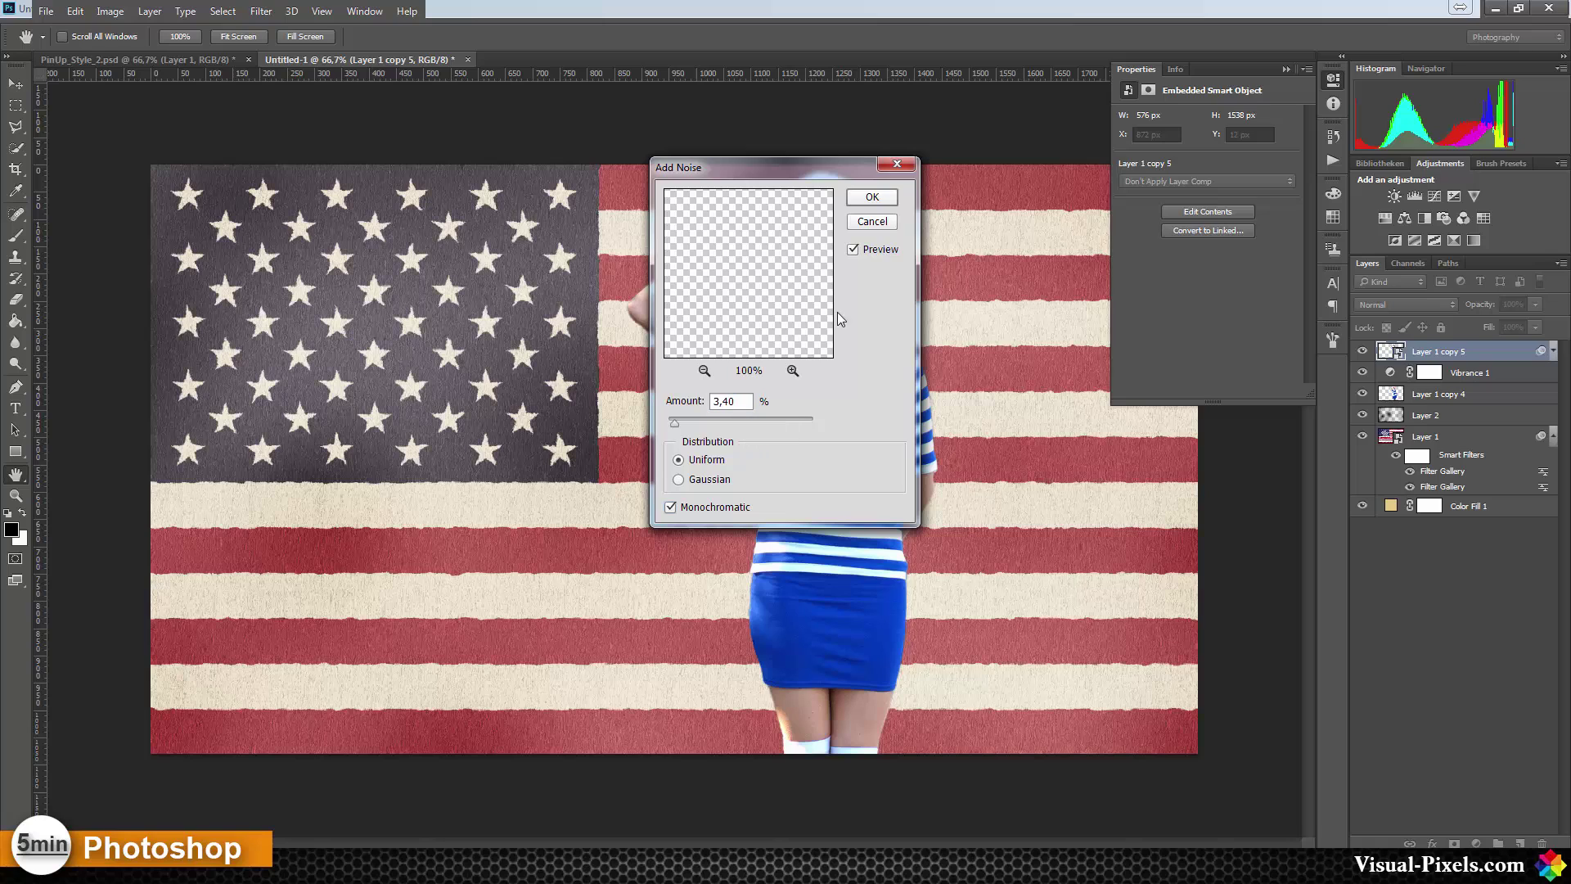
pyautogui.click(869, 197)
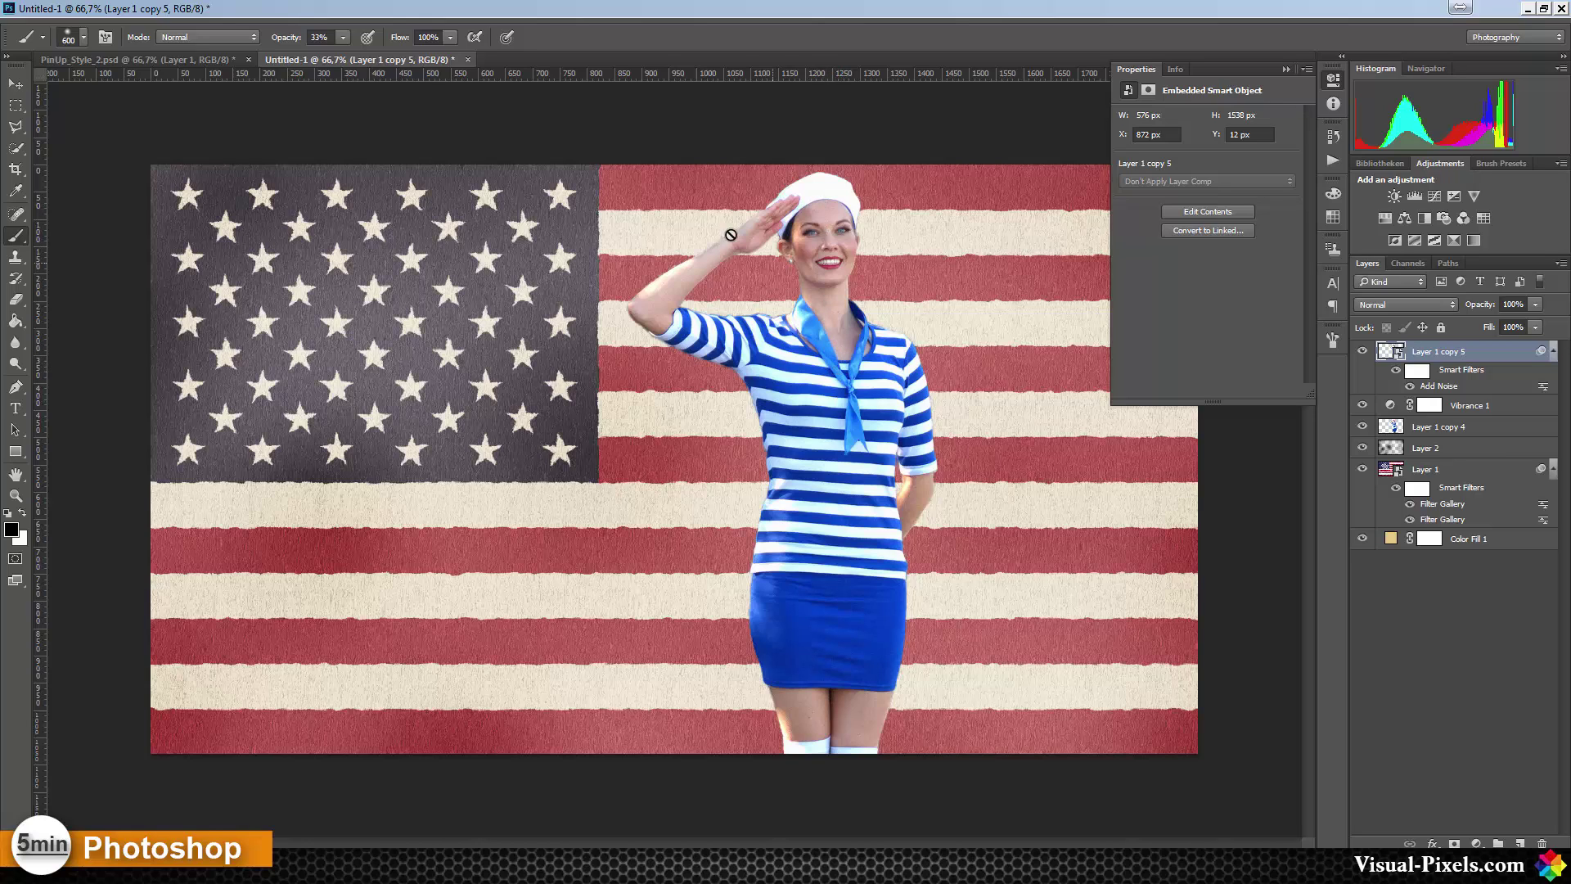
# Apply Poster Edges with thickness 1, intensity 1 and posterization 2 to the smart object, and set its blend mode to Soft Light
pyautogui.click(274, 10)
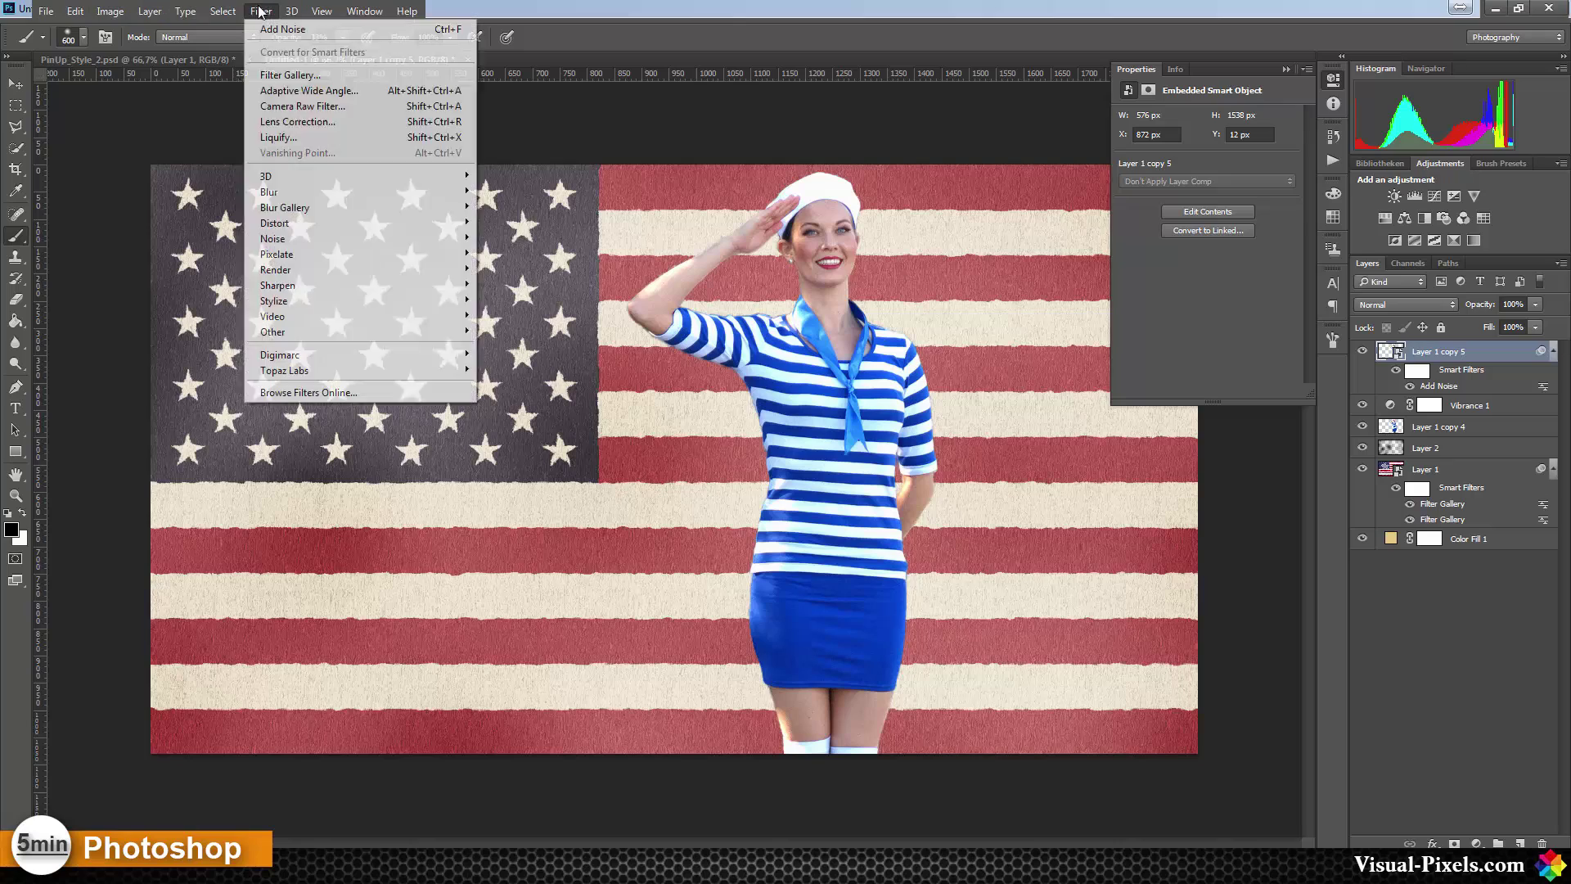
pyautogui.click(351, 72)
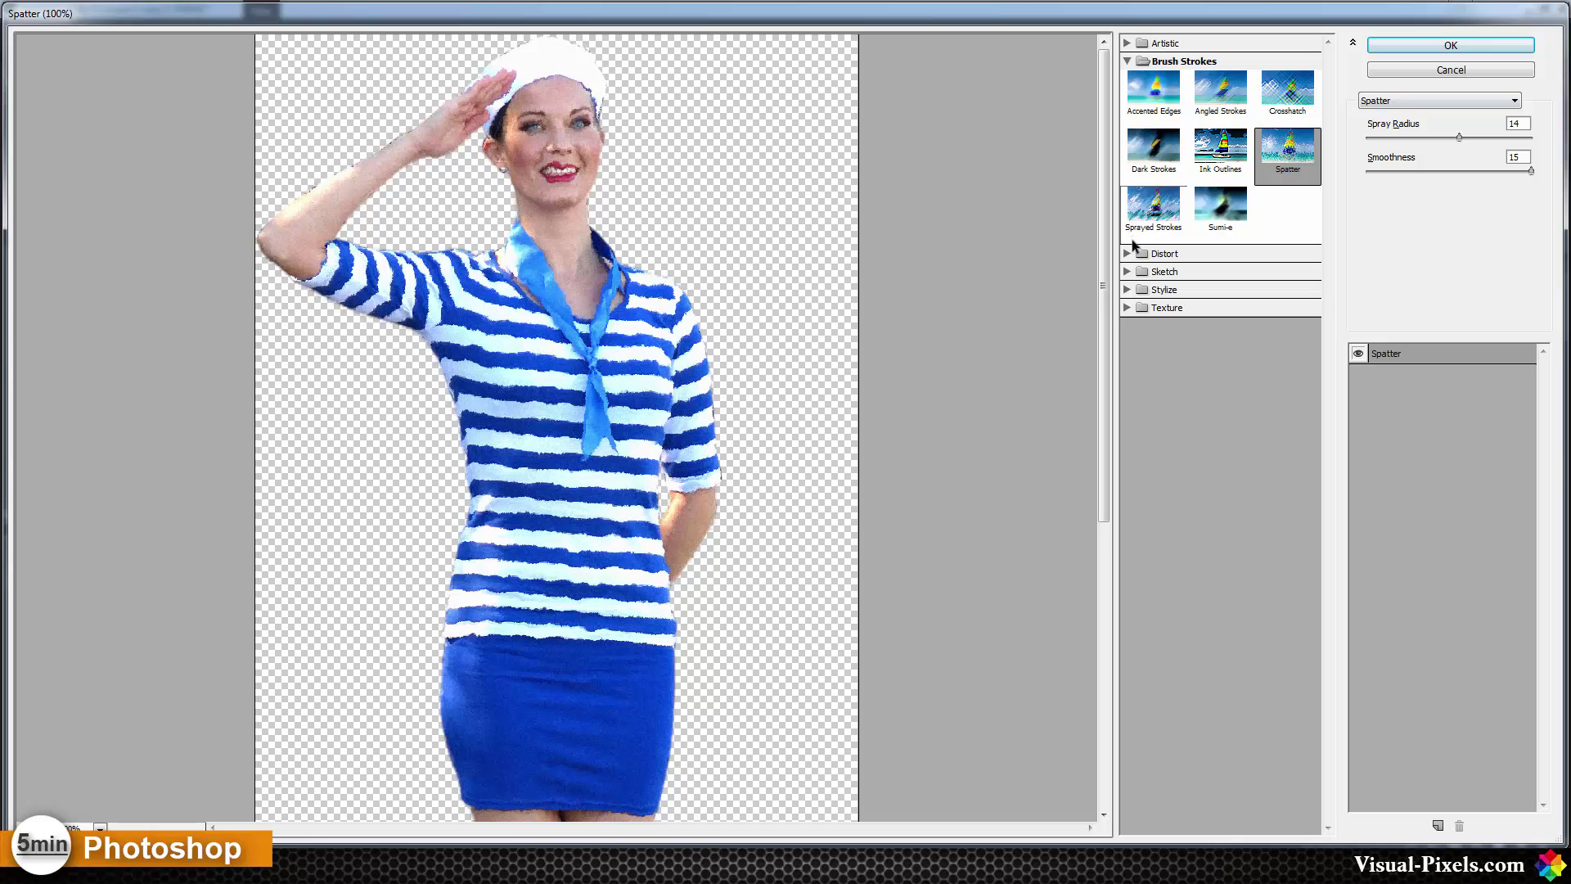
pyautogui.click(1130, 45)
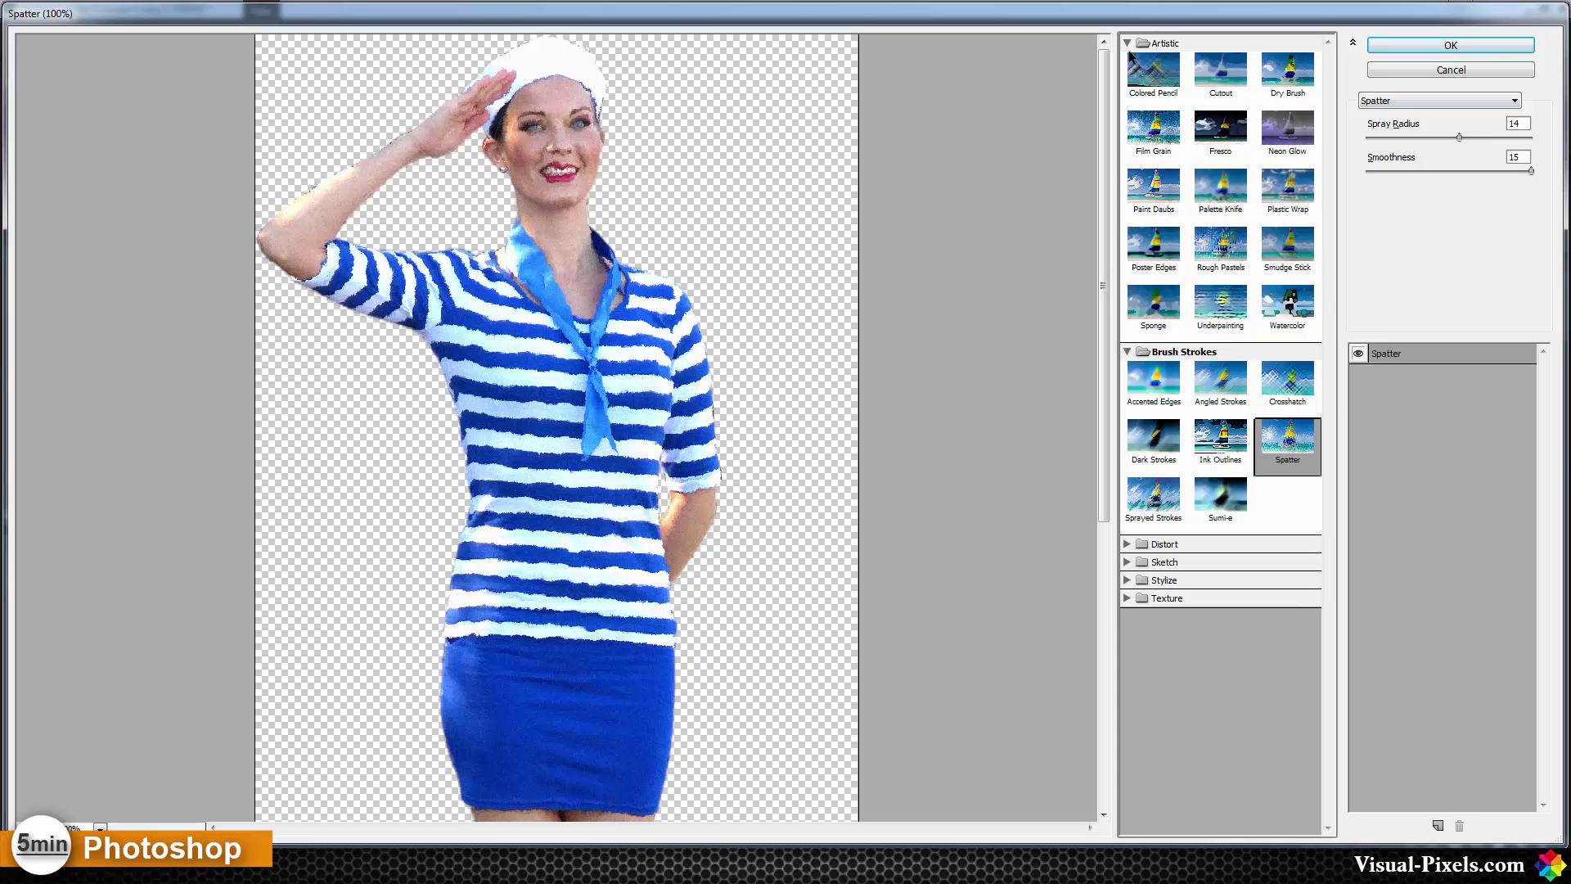
pyautogui.click(1170, 249)
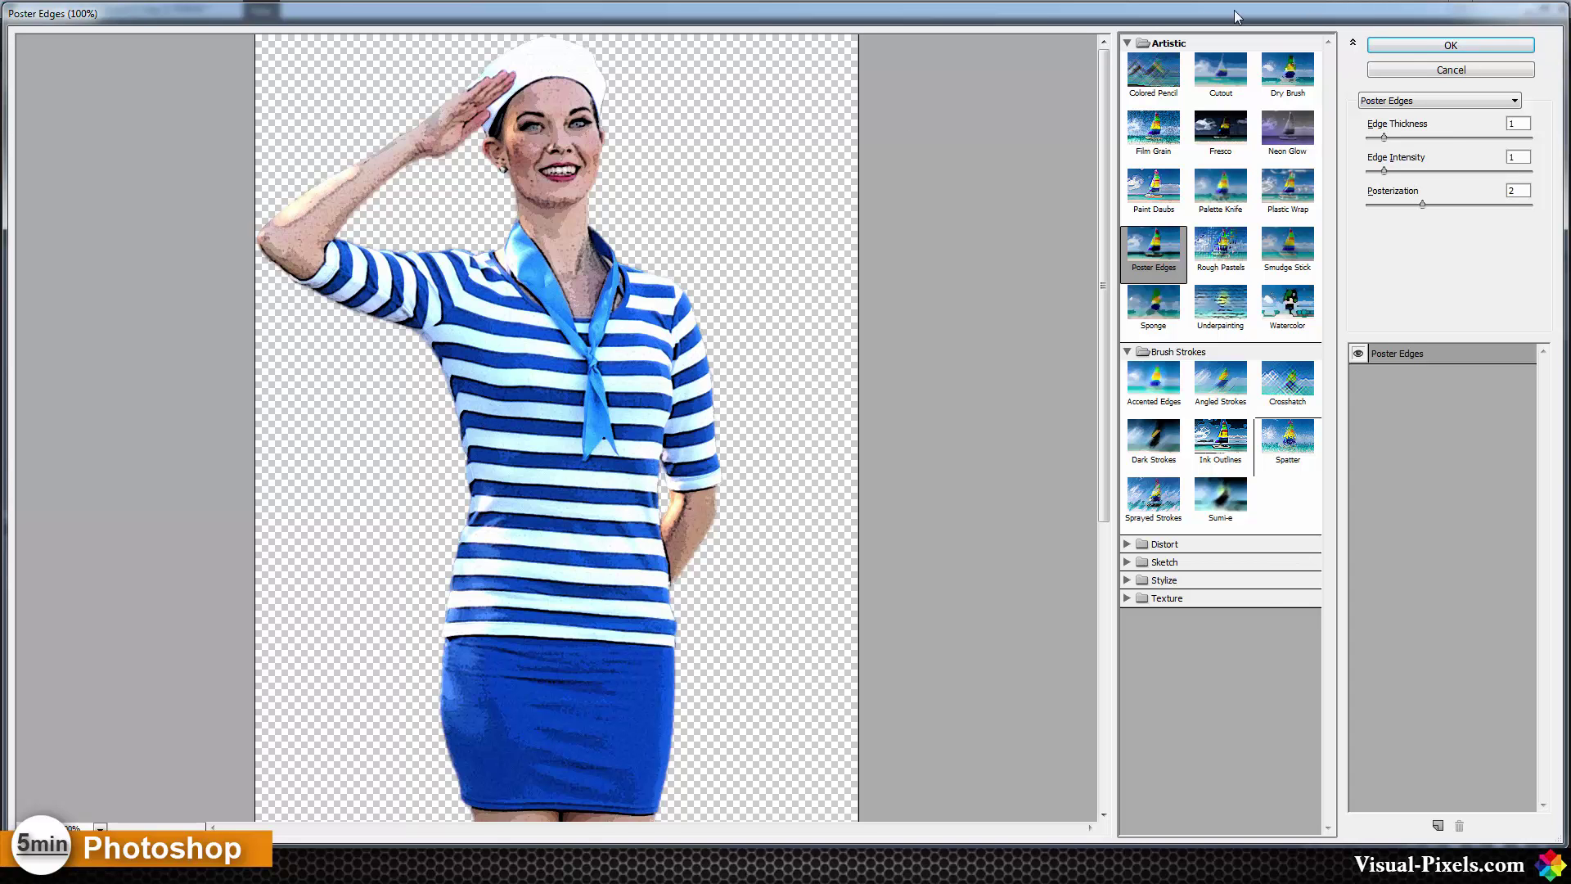
pyautogui.click(1401, 45)
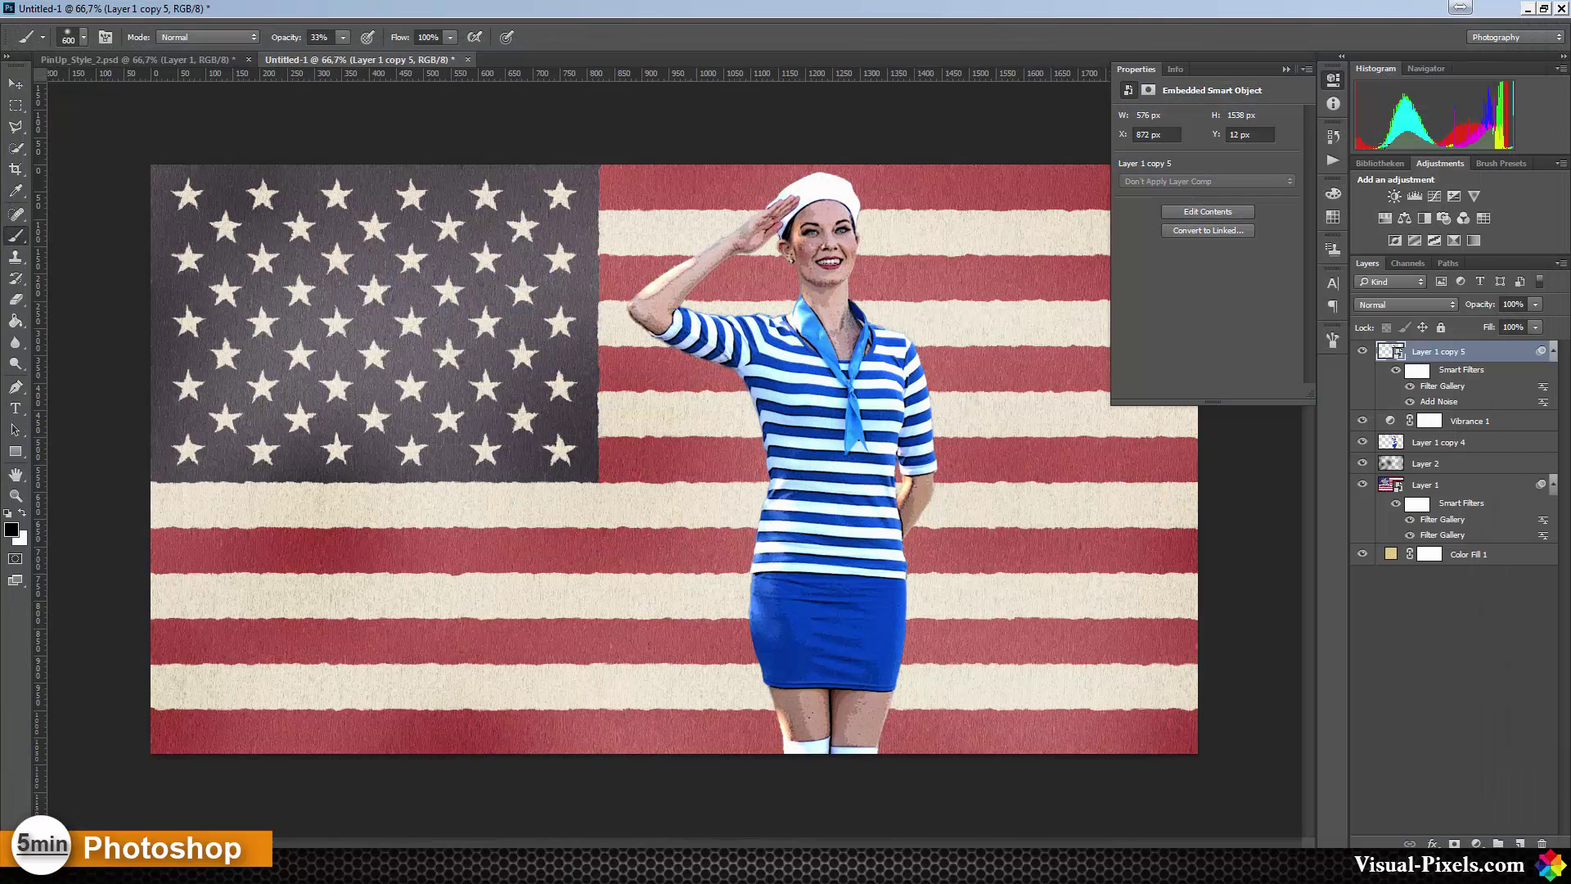
pyautogui.click(1432, 303)
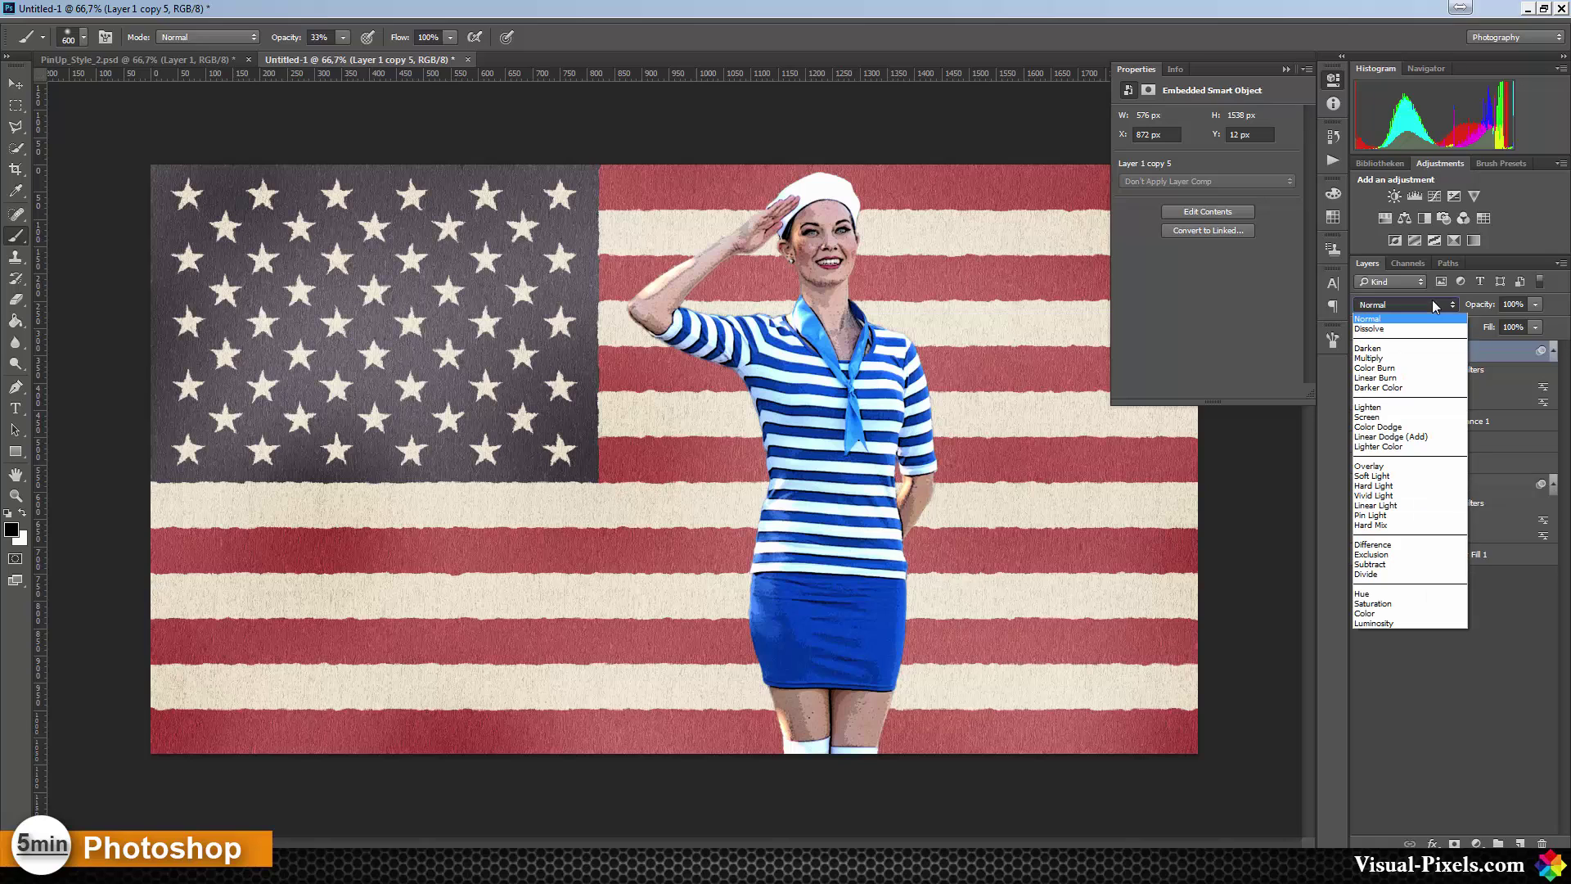
pyautogui.click(1402, 477)
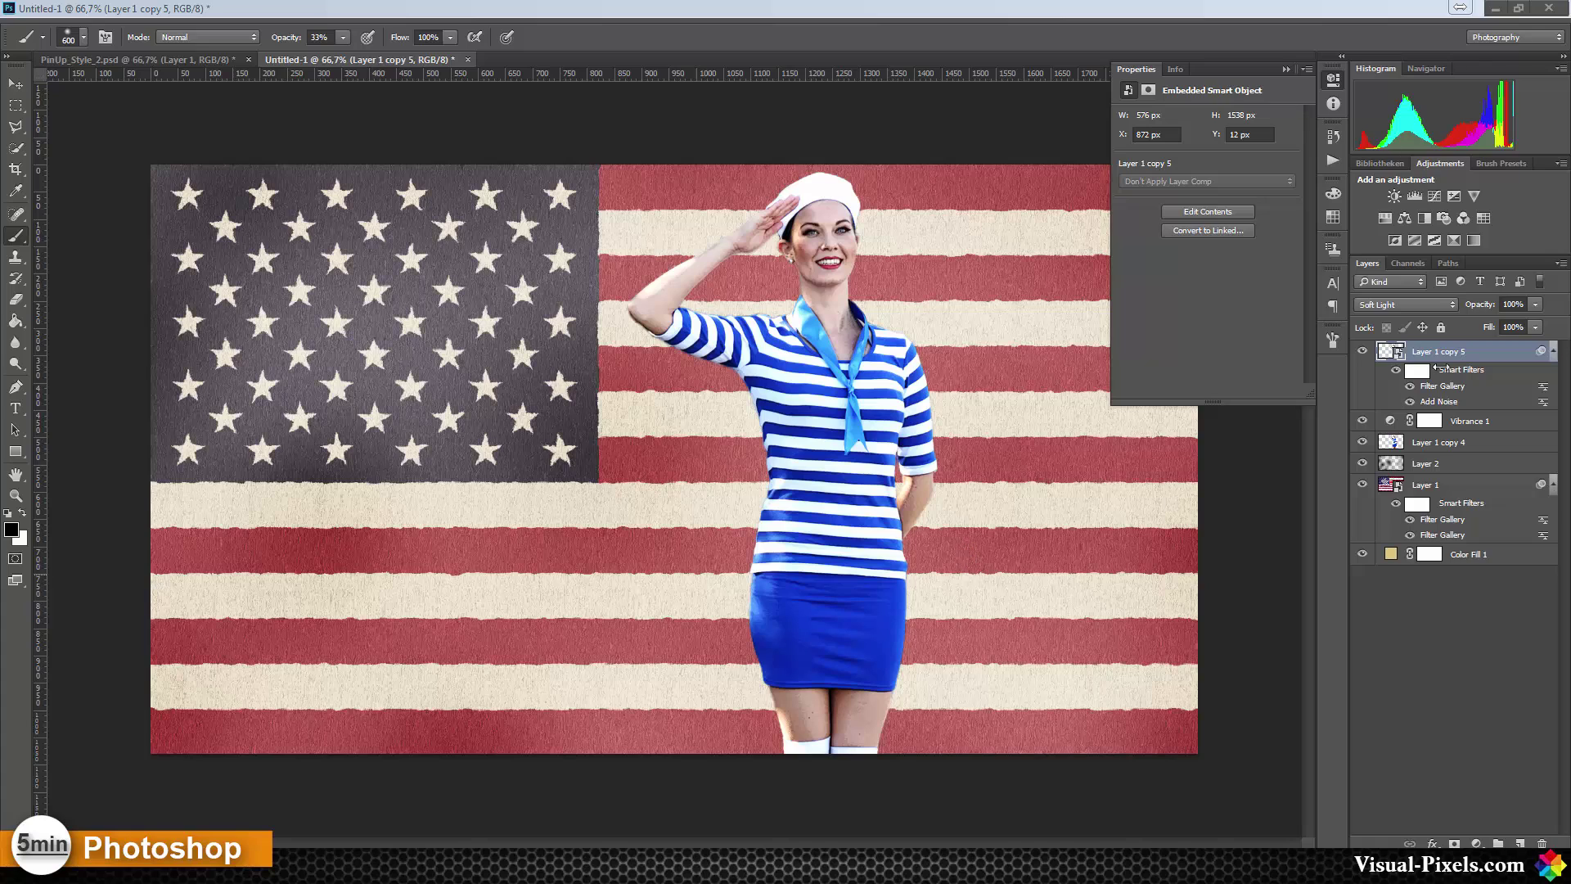
# Duplicate the original woman layer and place the copy directly beneath it, above the overlay shading layer
pyautogui.click(1429, 447)
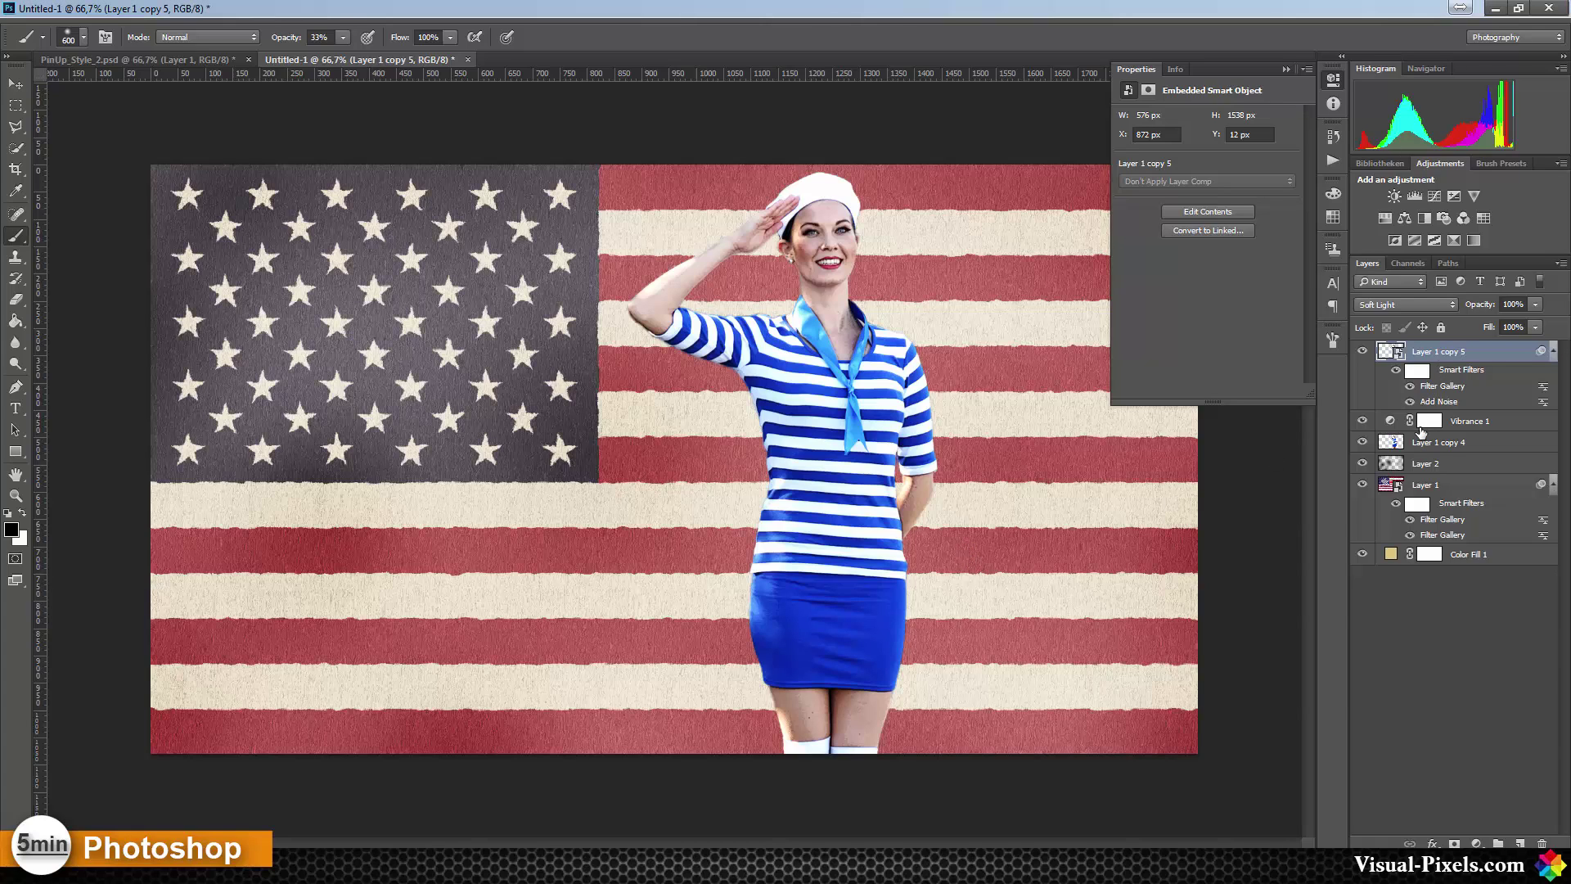
pyautogui.click(1428, 443)
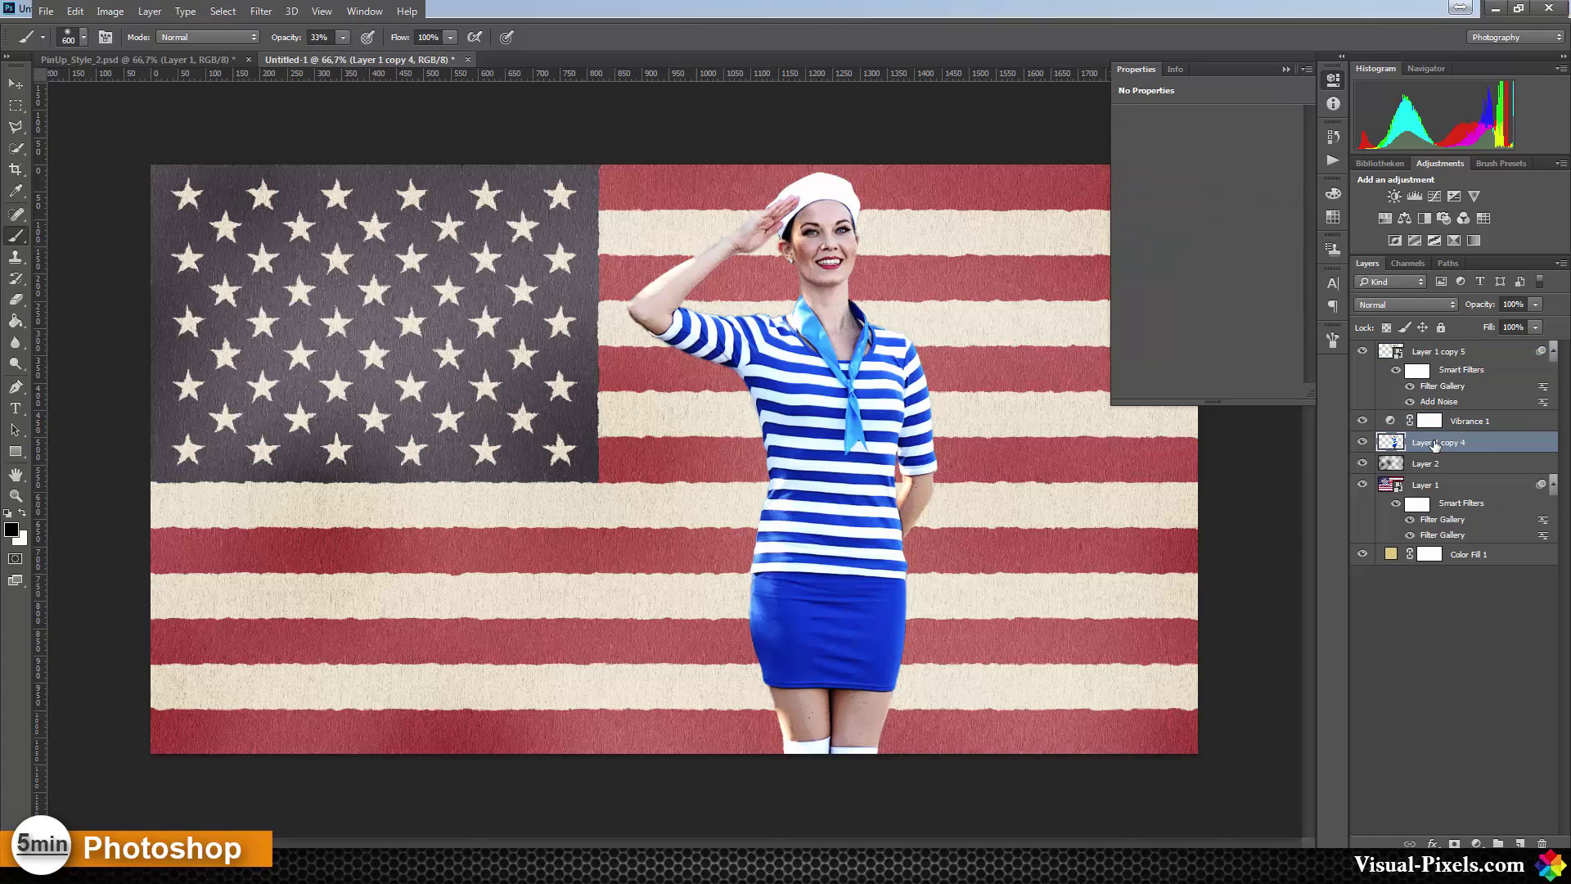
pyautogui.moveTo(1423, 446); pyautogui.dragTo(1425, 464)
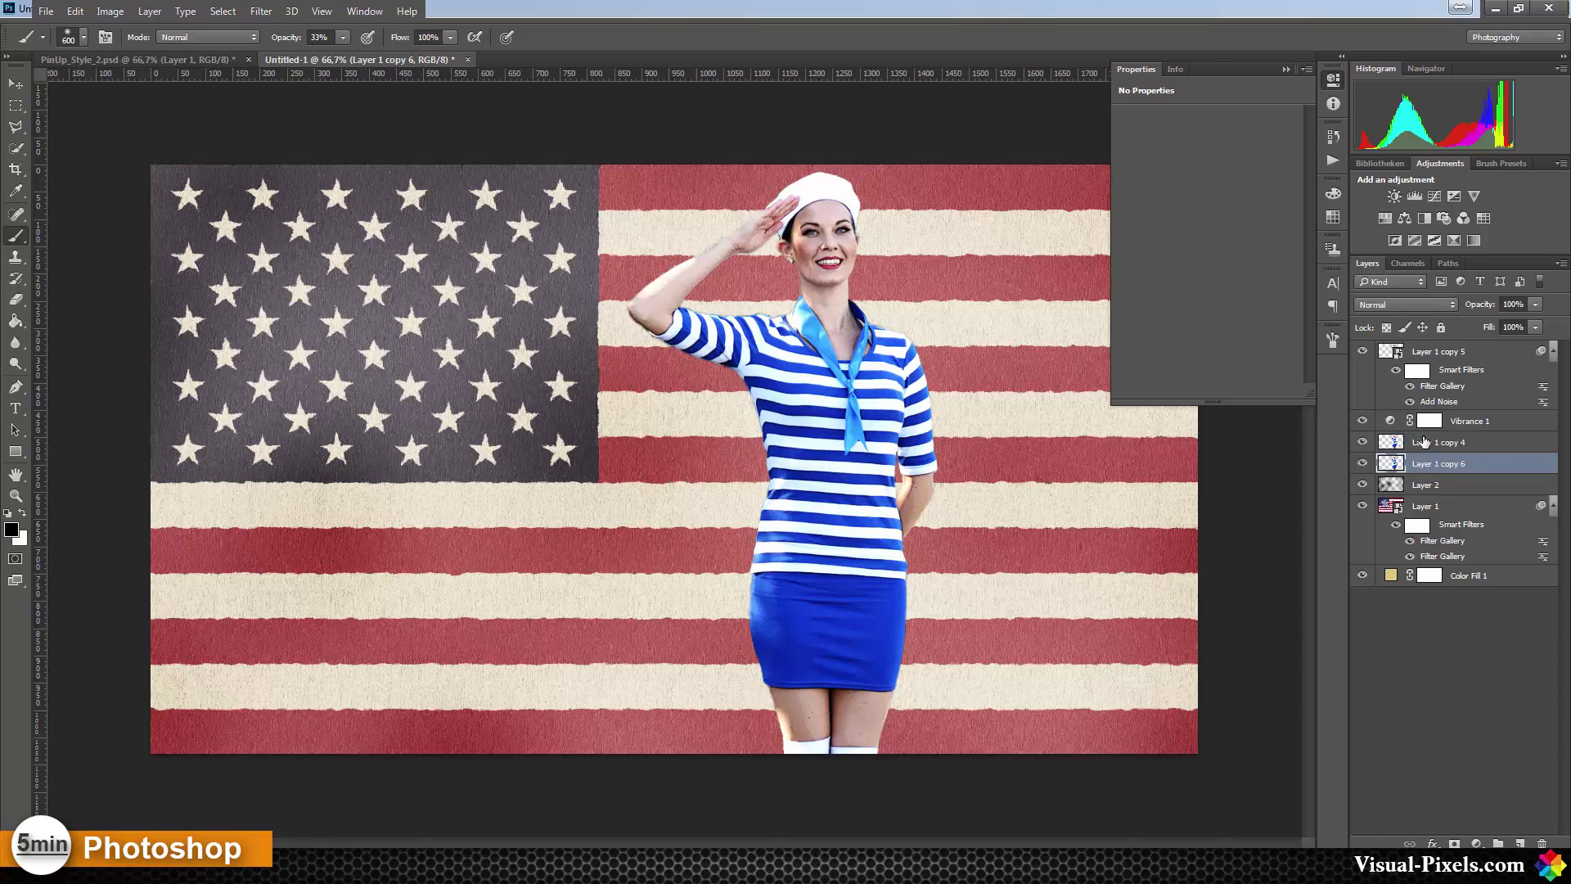
# Paint the woman's shape on the lower copy solid black at 100% brush opacity, deselect, and offset the silhouette to her right, slightly downward
pyautogui.keyDown('ctrl'); pyautogui.click(1395, 446); pyautogui.keyUp('ctrl')
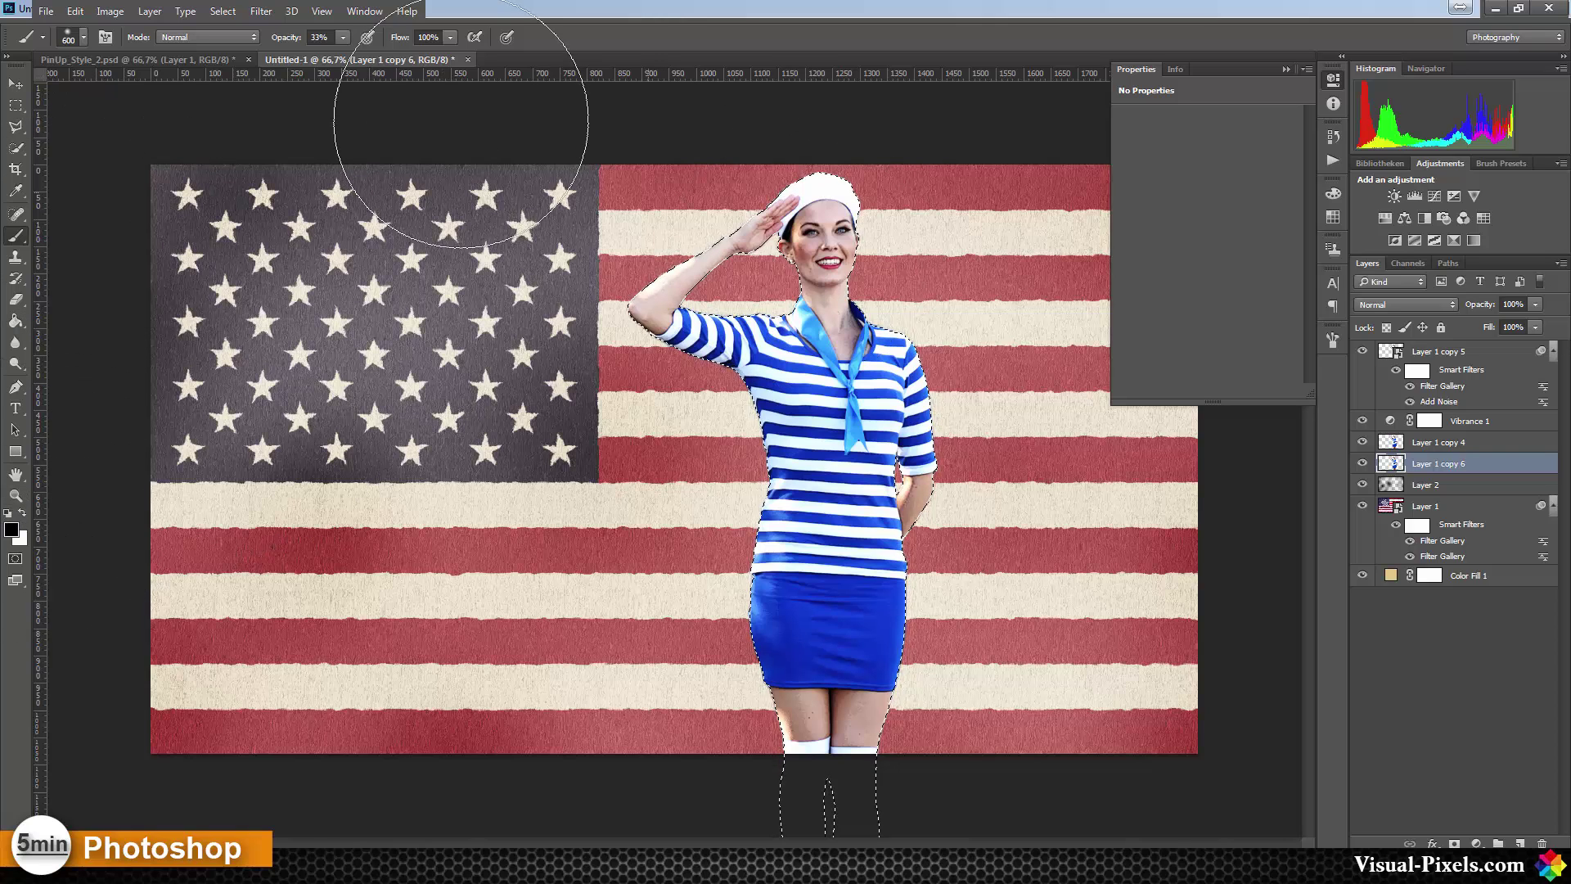
pyautogui.click(345, 37)
pyautogui.moveTo(346, 57); pyautogui.dragTo(463, 52)
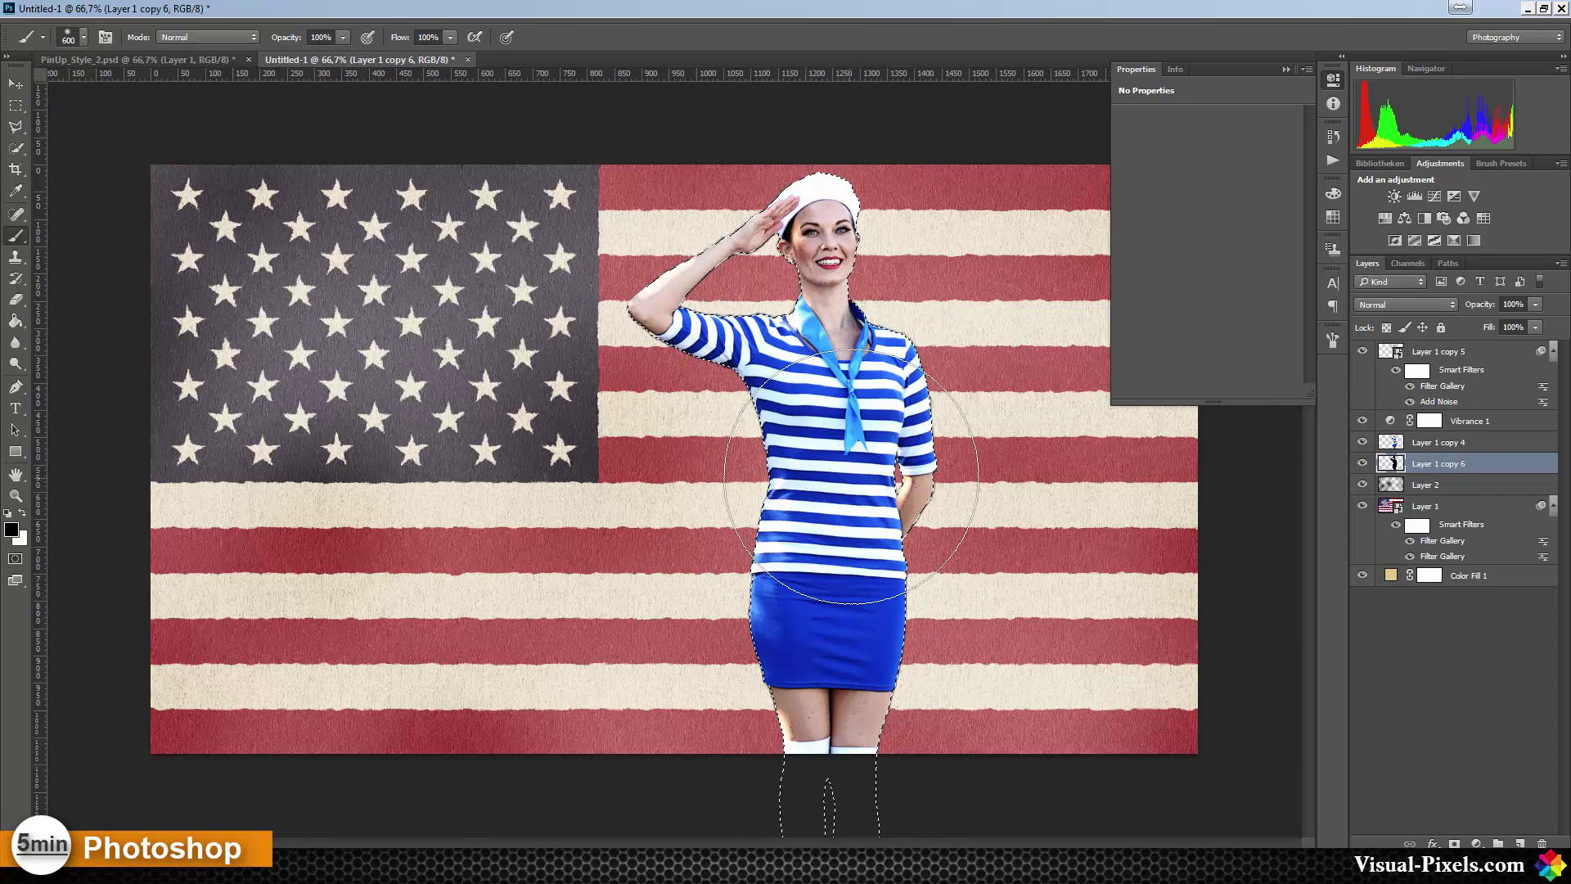
pyautogui.press('alt')
pyautogui.keyDown('alt'); pyautogui.click(1364, 465); pyautogui.keyUp('alt')
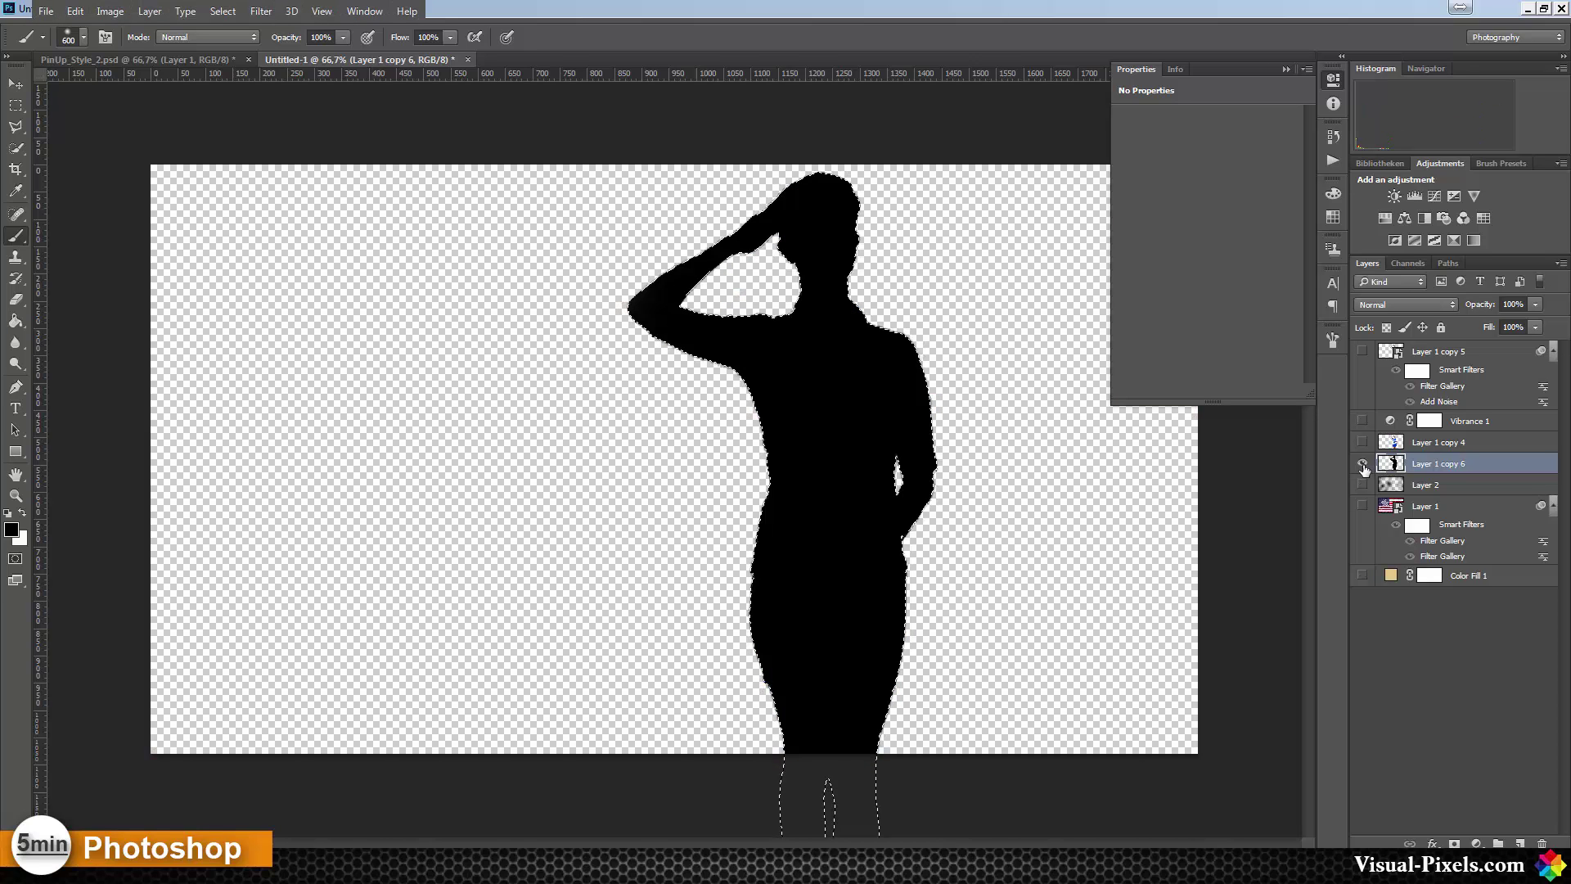
pyautogui.keyDown('alt'); pyautogui.click(1363, 465); pyautogui.keyUp('alt')
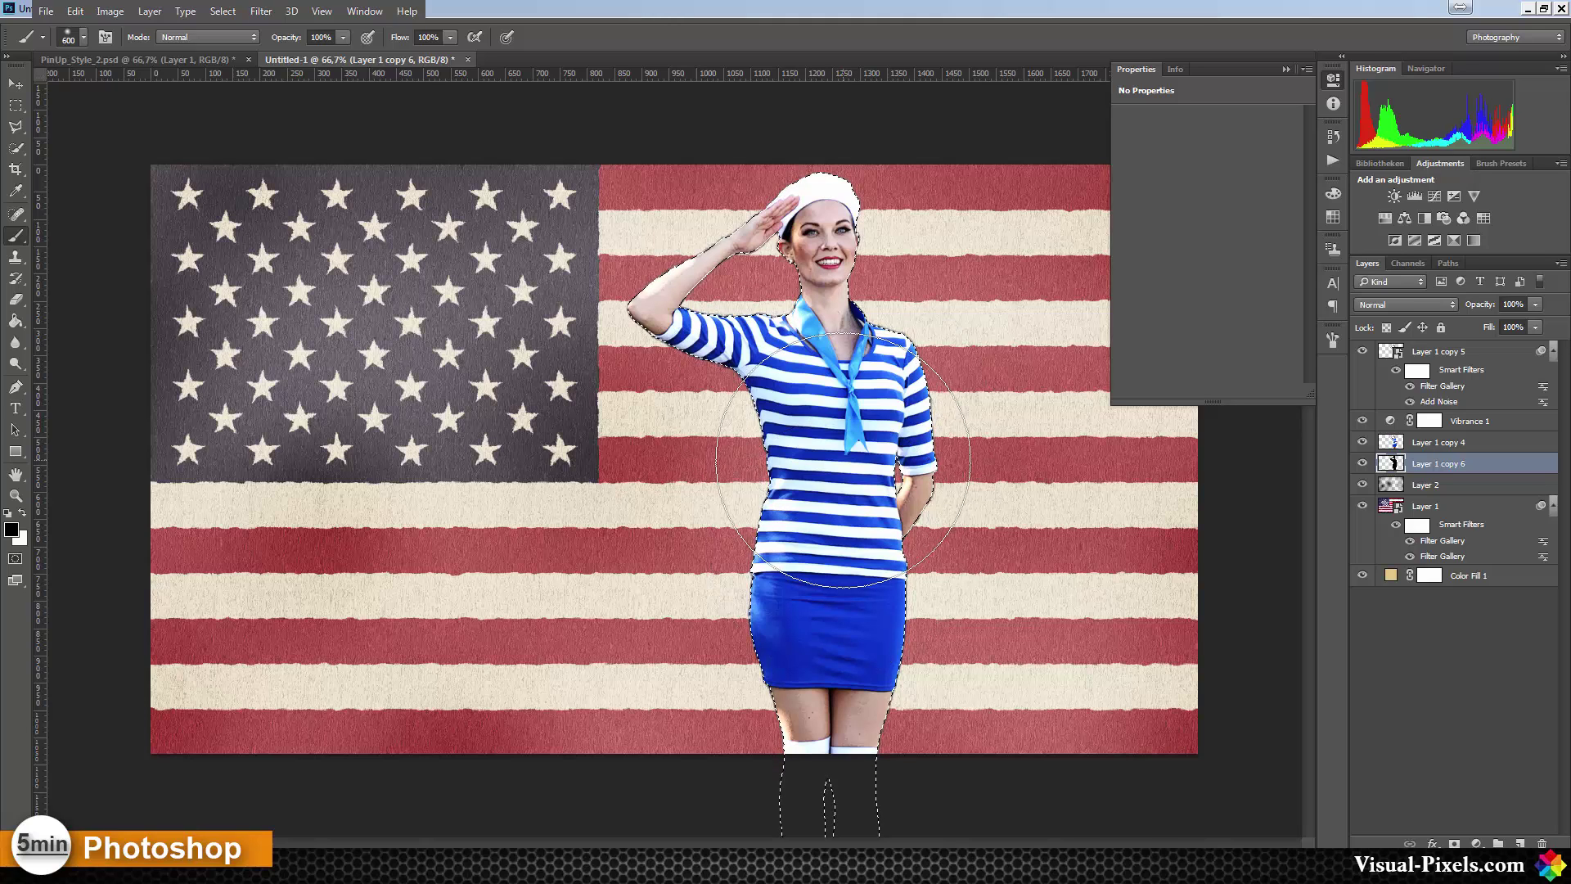
pyautogui.hotkey('ctrl', 'd')
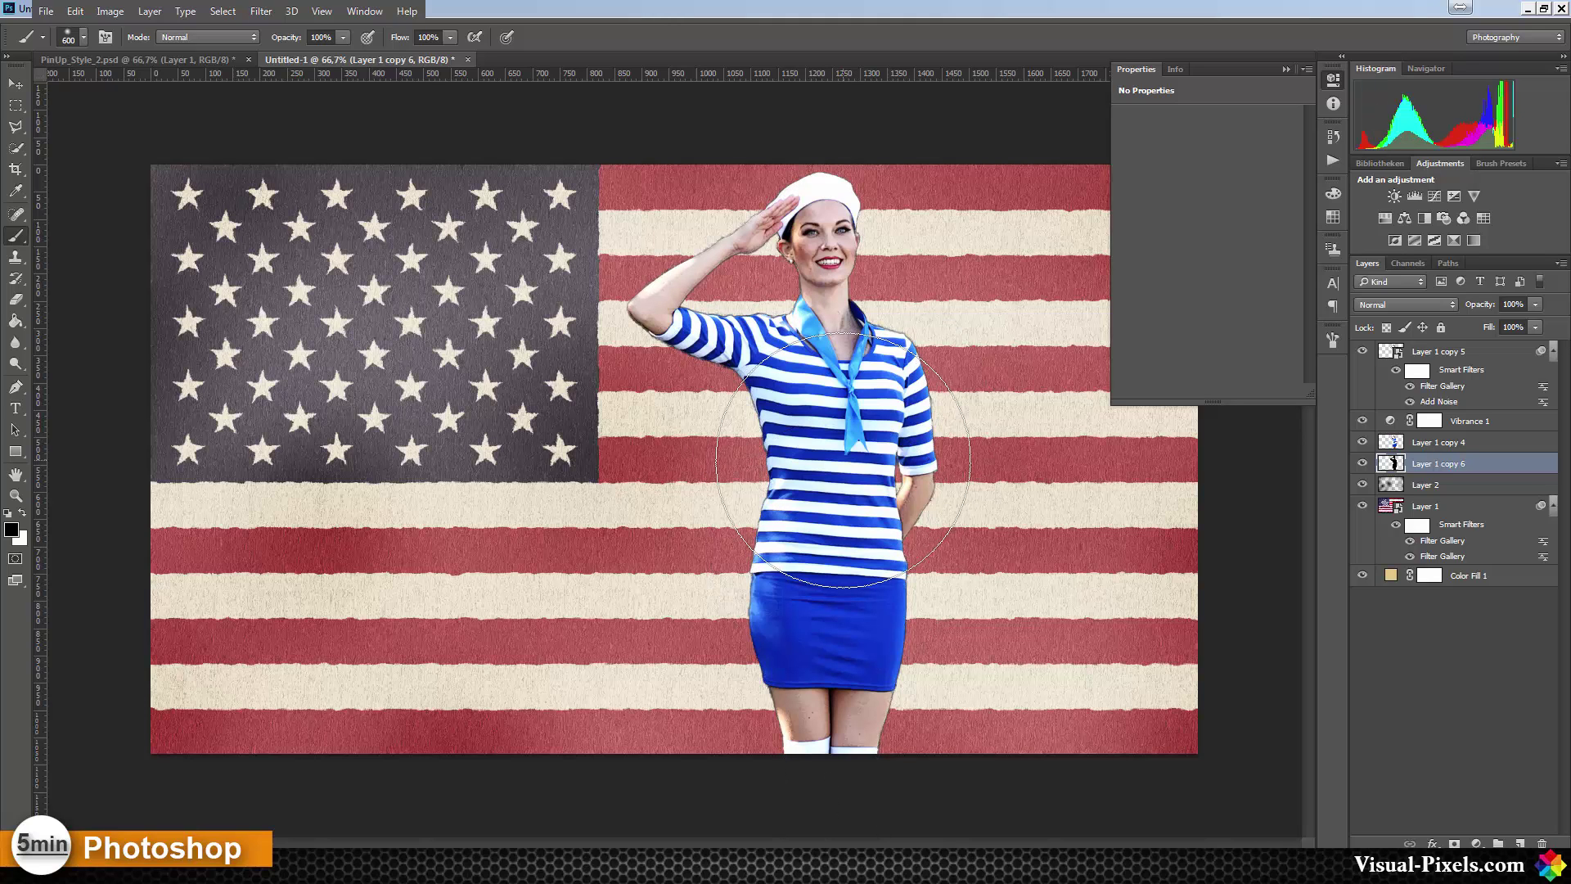
pyautogui.press('v')
pyautogui.moveTo(841, 444); pyautogui.dragTo(903, 456)
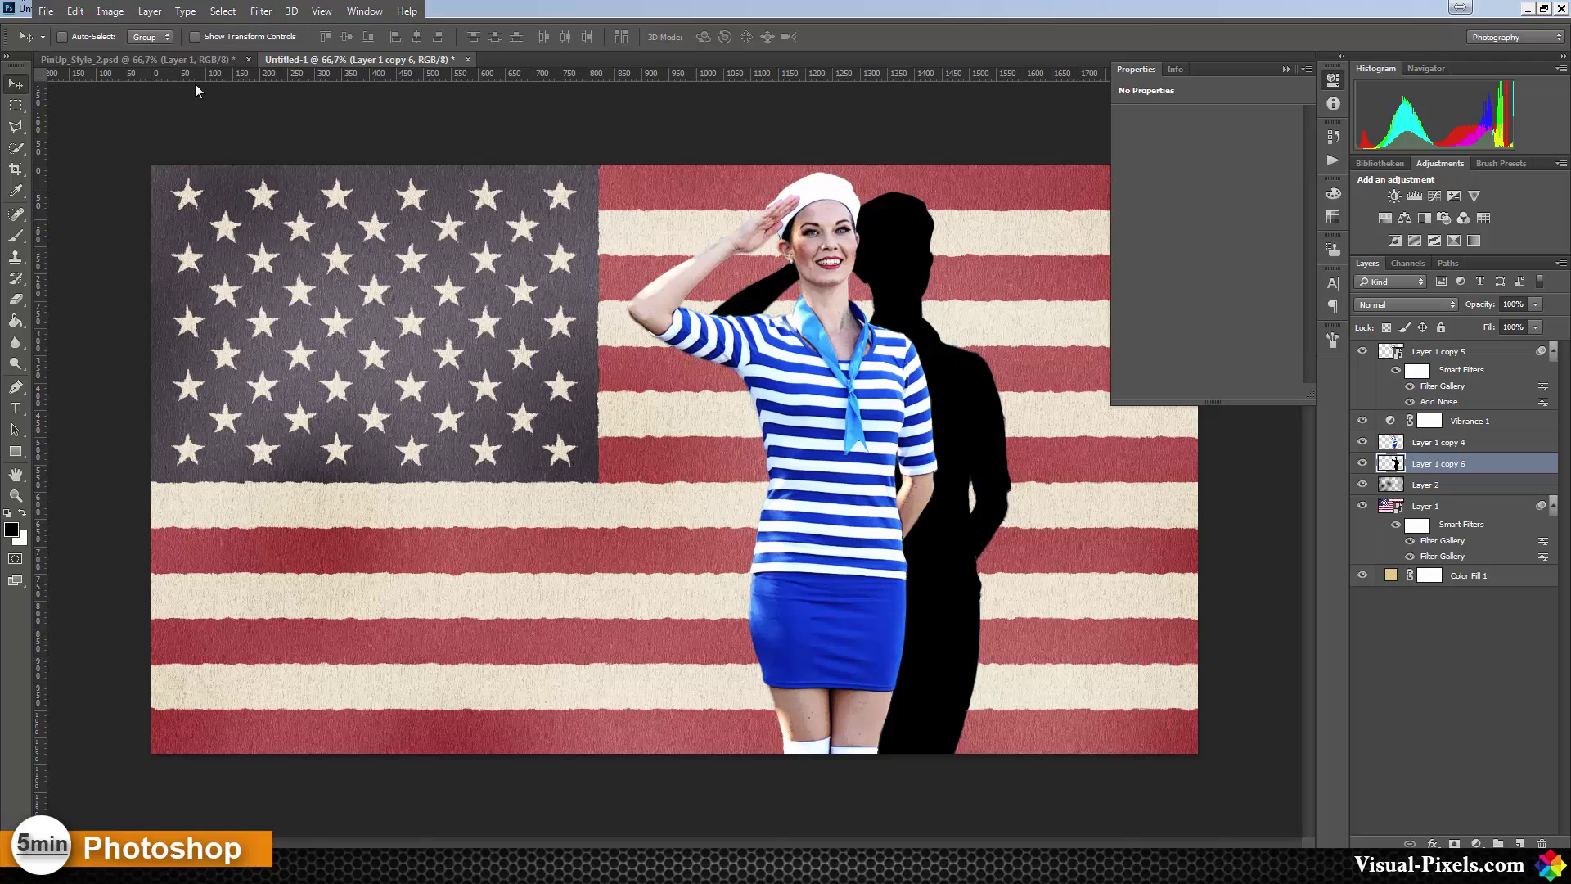
# Add a layer mask to the black silhouette layer and choose a black-to-white gradient for the Gradient tool
pyautogui.click(1452, 843)
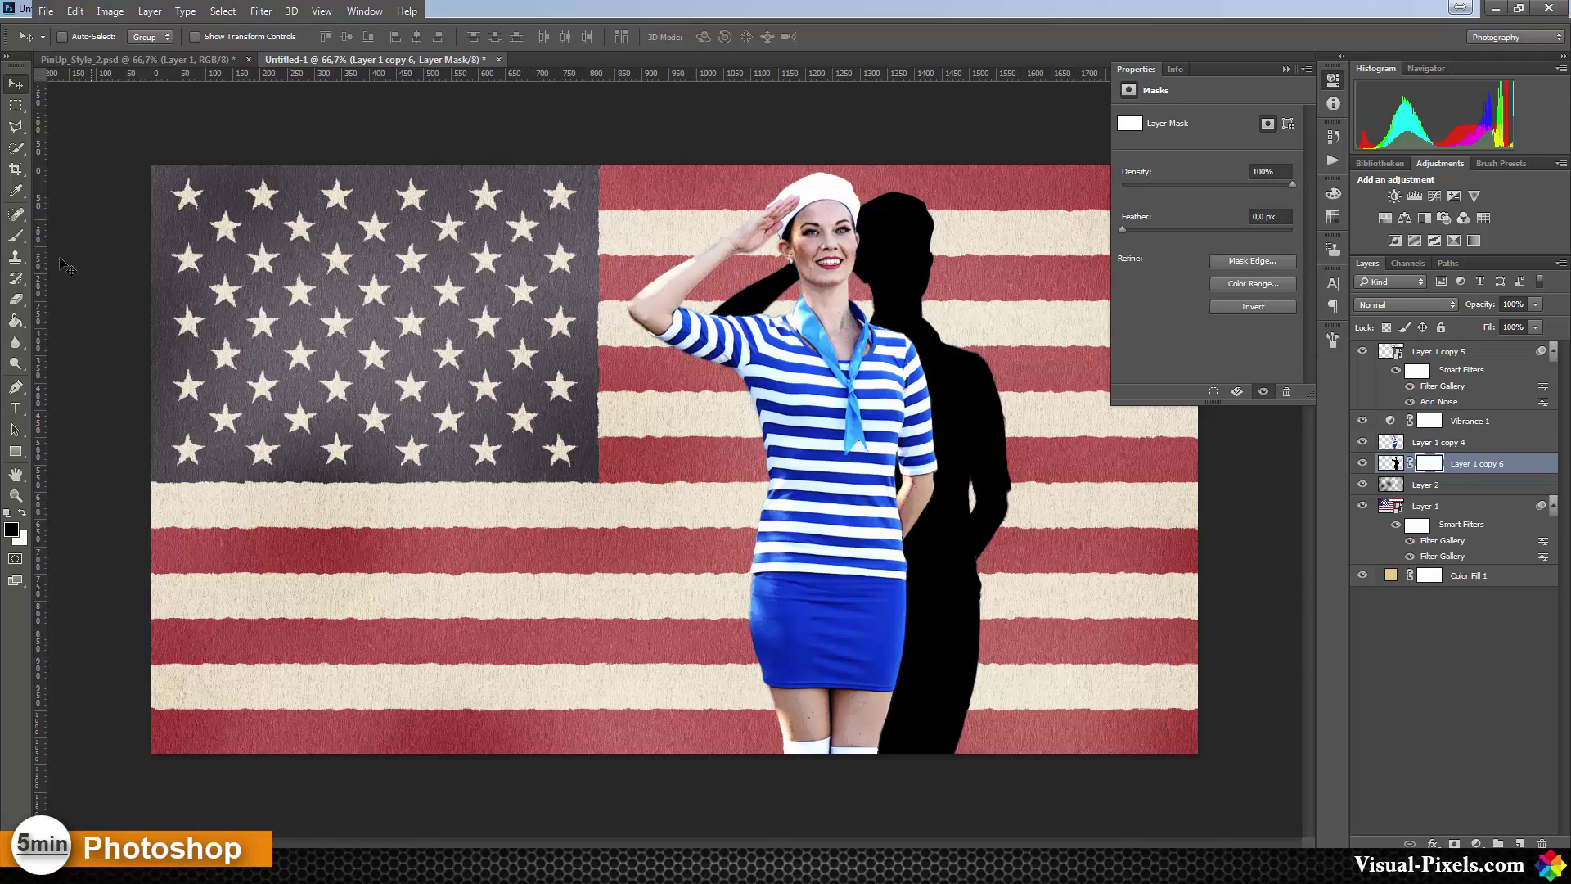
pyautogui.click(14, 320)
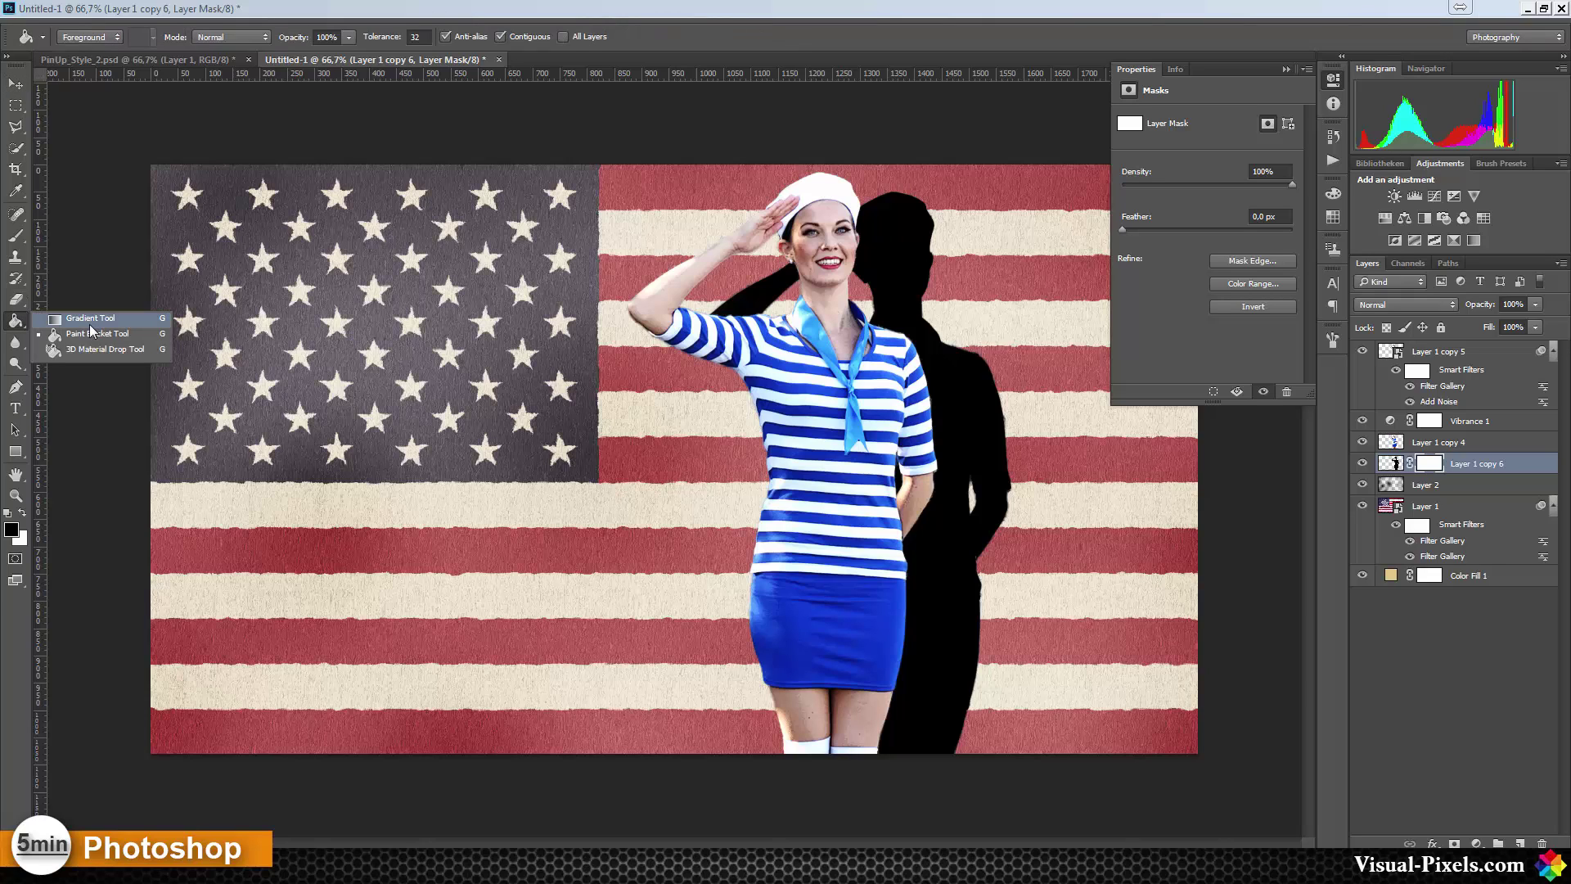
pyautogui.click(90, 319)
pyautogui.click(118, 38)
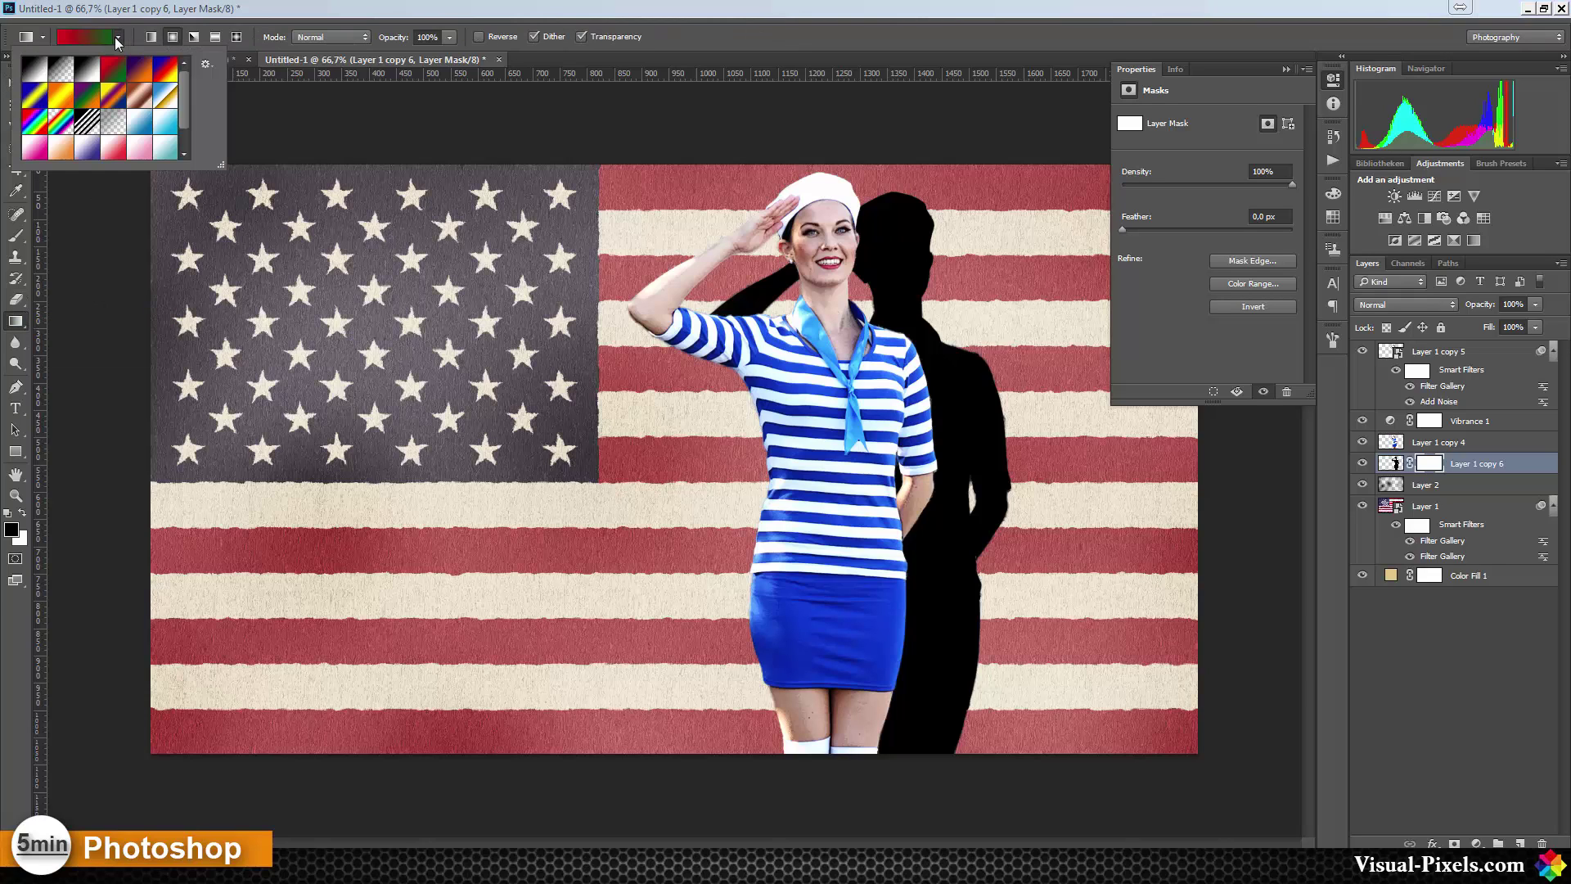
pyautogui.click(28, 72)
pyautogui.click(570, 317)
pyautogui.moveTo(570, 318); pyautogui.dragTo(873, 389)
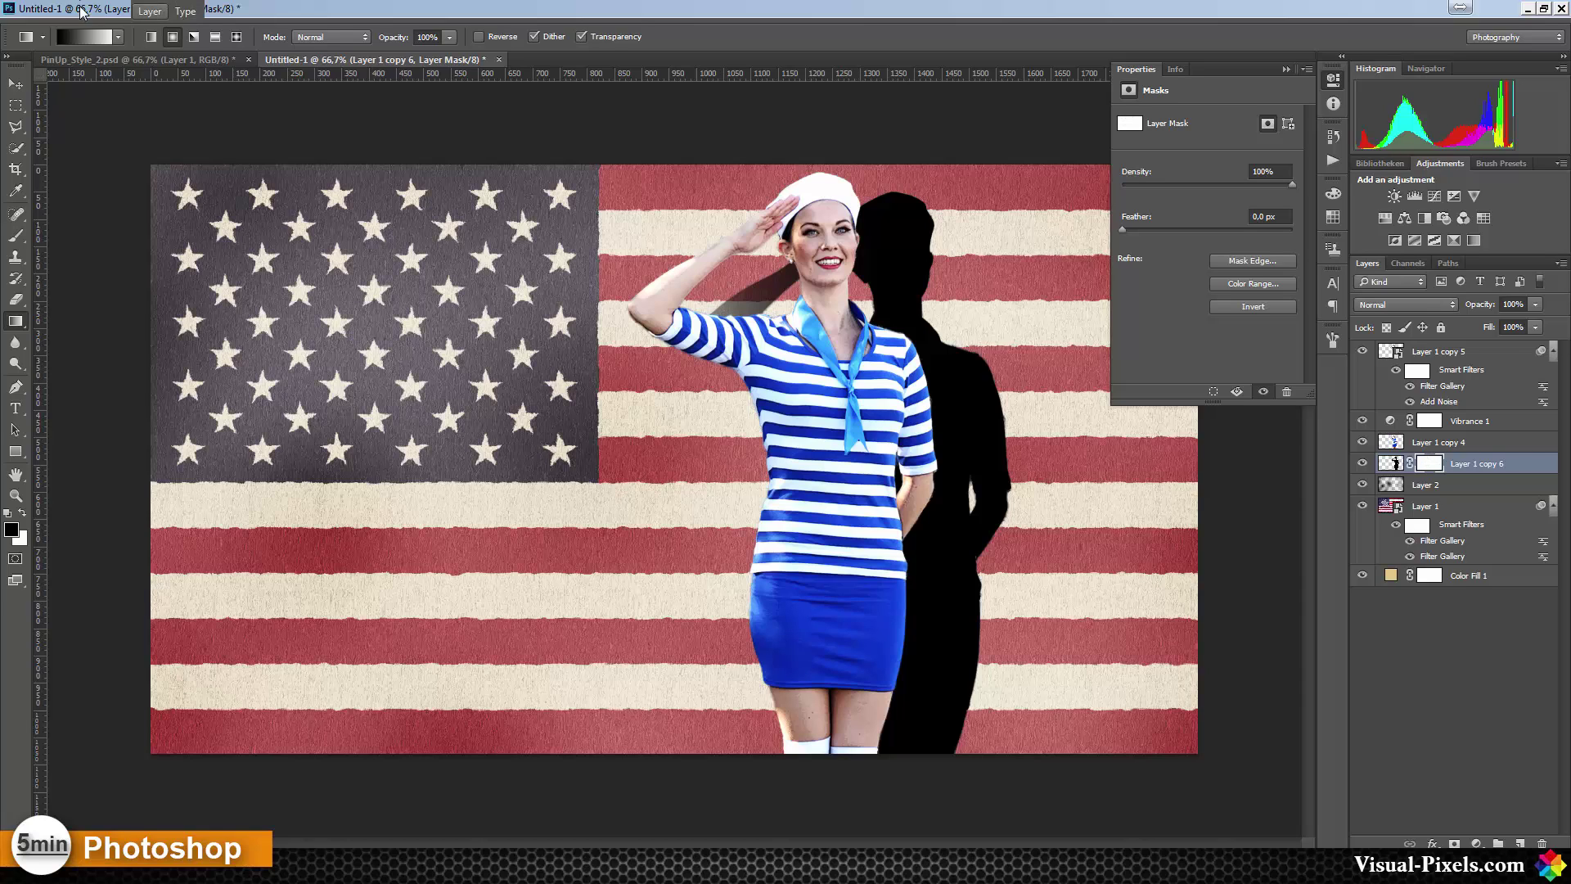
pyautogui.hotkey('ctrl', 'z')
# Fill the silhouette's mask with a linear black-to-white gradient running from the woman's chest across to the shadow beside her
pyautogui.click(151, 38)
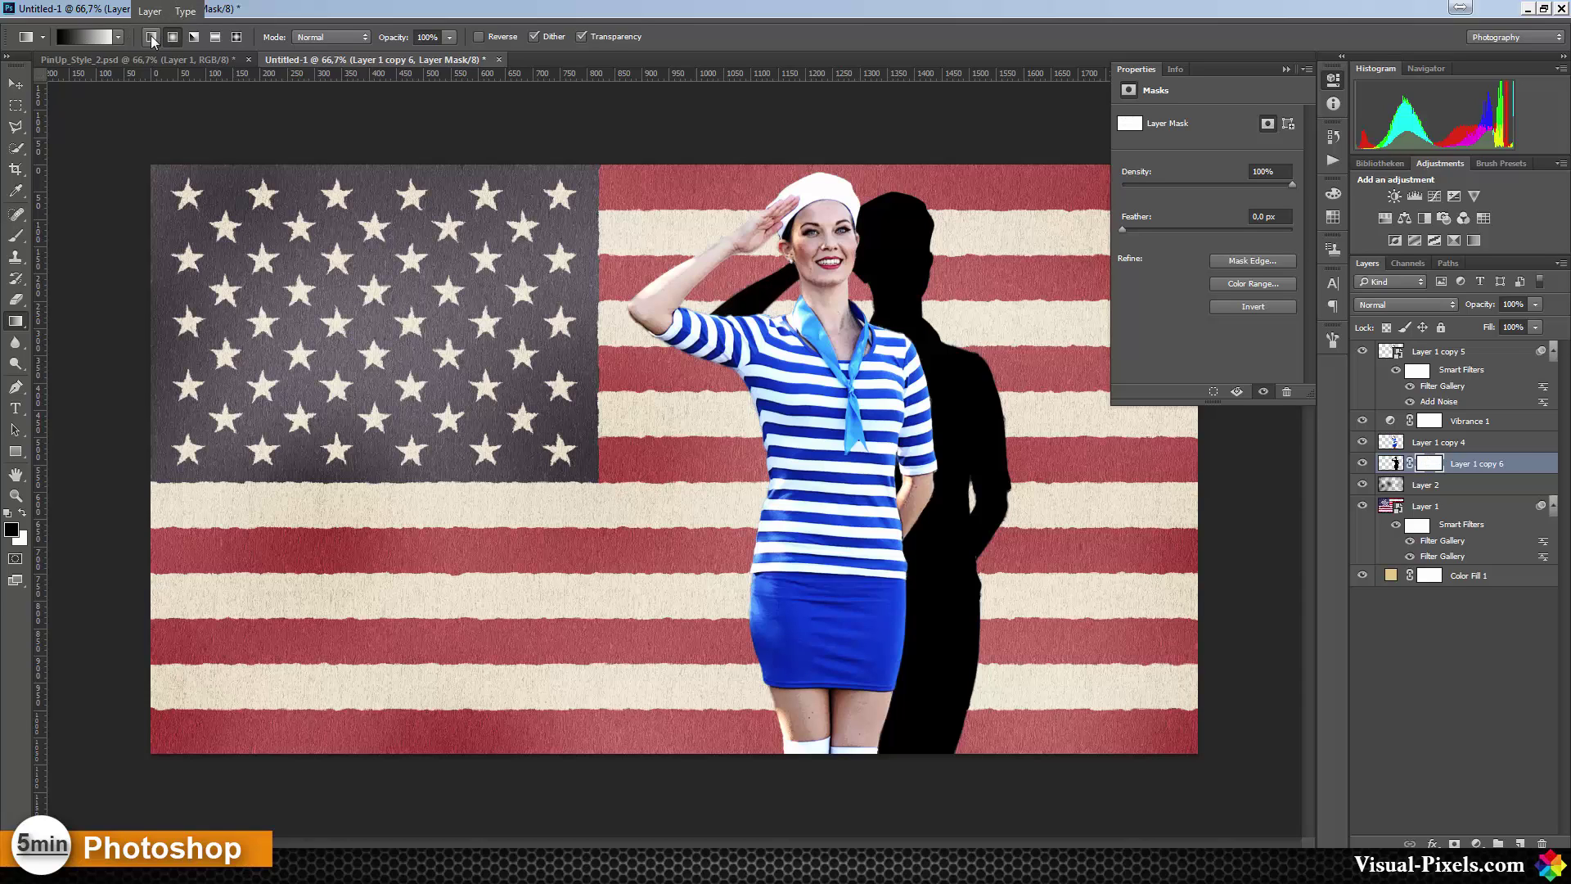
pyautogui.moveTo(809, 380); pyautogui.dragTo(957, 412)
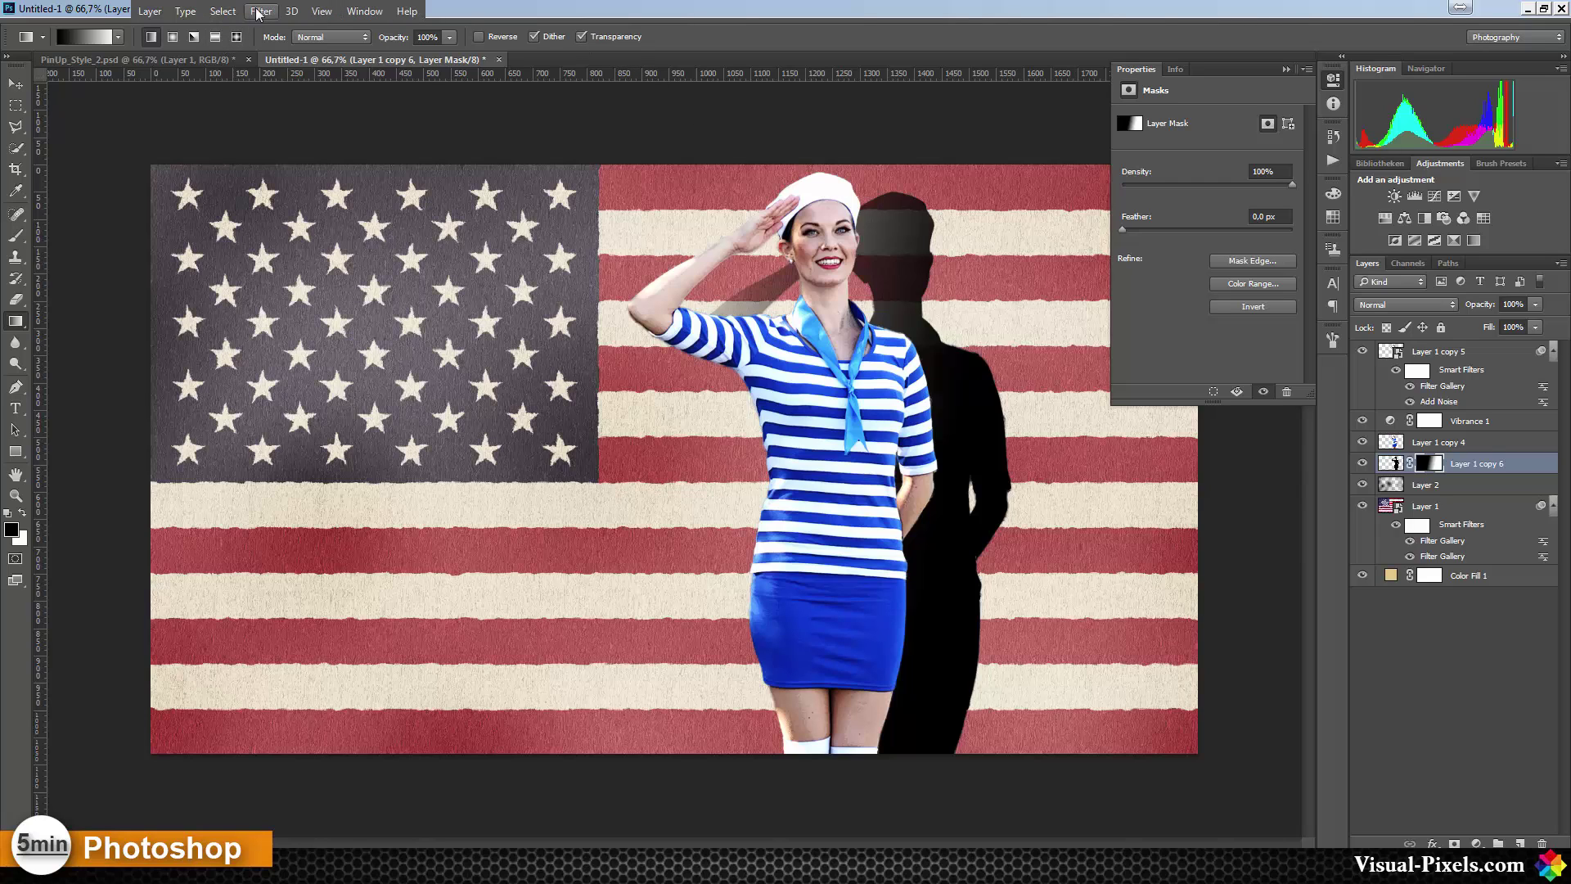
# Apply a Gaussian Blur with a radius of 9.8 pixels to the silhouette layer's mask
pyautogui.click(260, 11)
pyautogui.moveTo(393, 193)
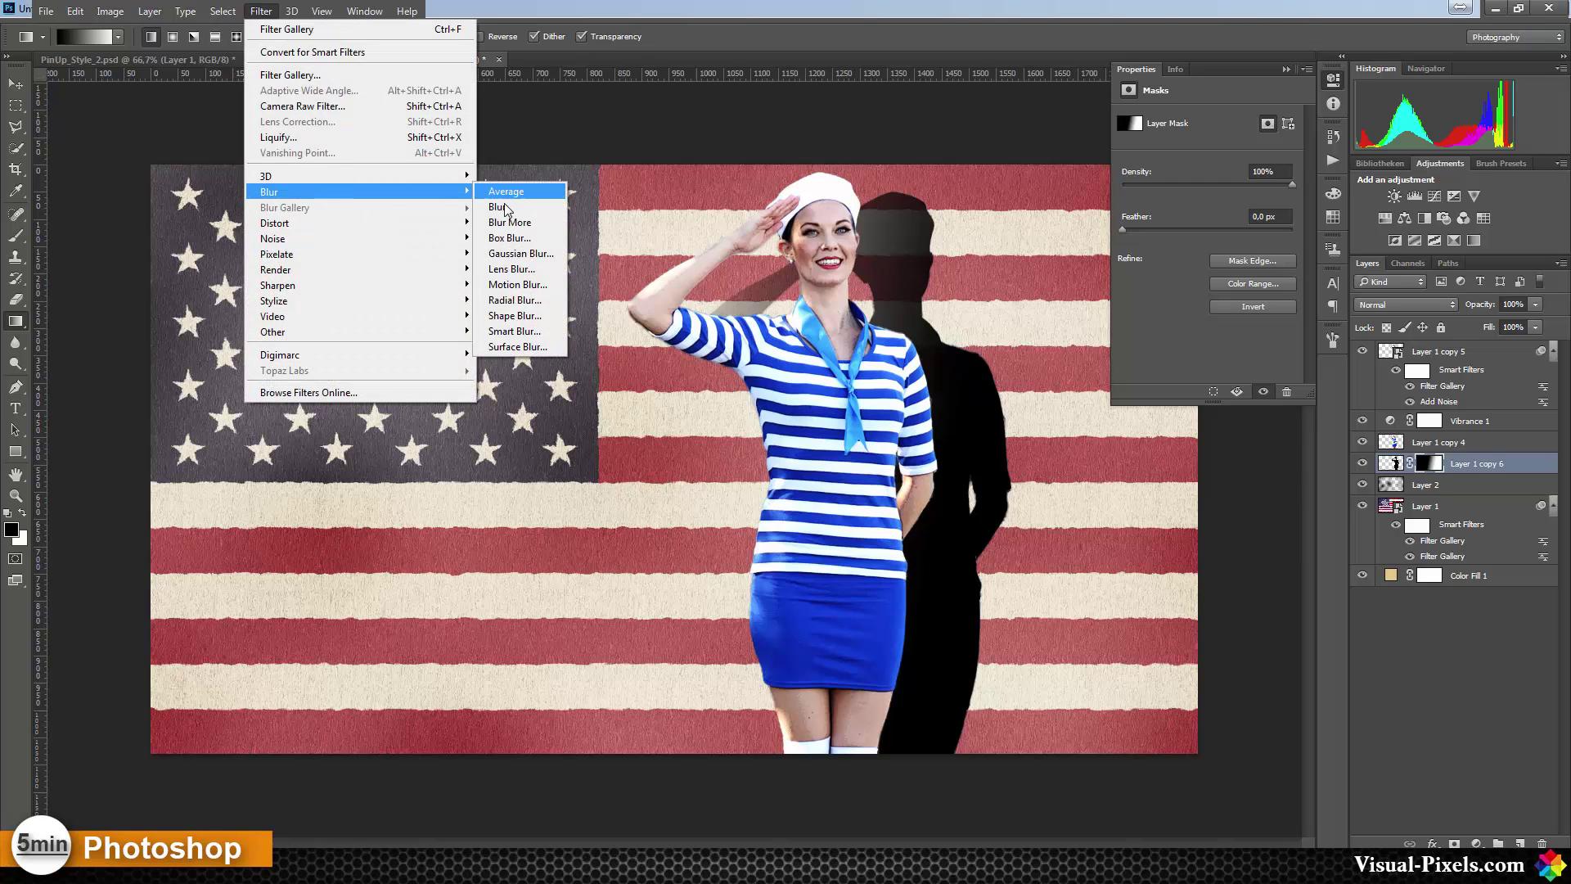
pyautogui.click(515, 253)
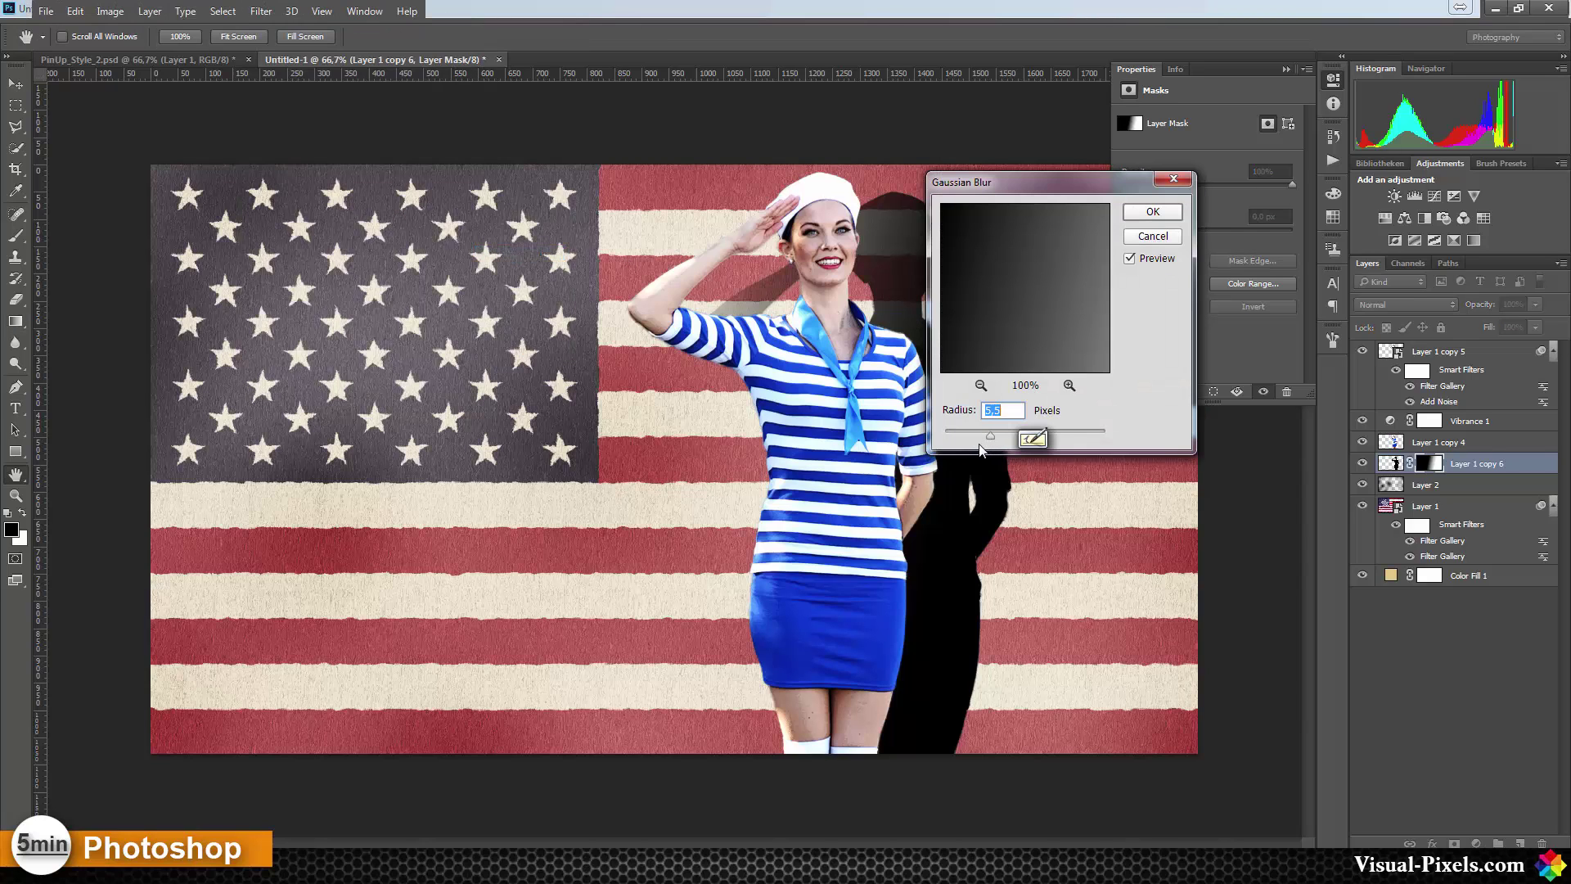
pyautogui.moveTo(990, 436); pyautogui.dragTo(1011, 440)
pyautogui.moveTo(1010, 436); pyautogui.dragTo(1008, 435)
pyautogui.click(1153, 212)
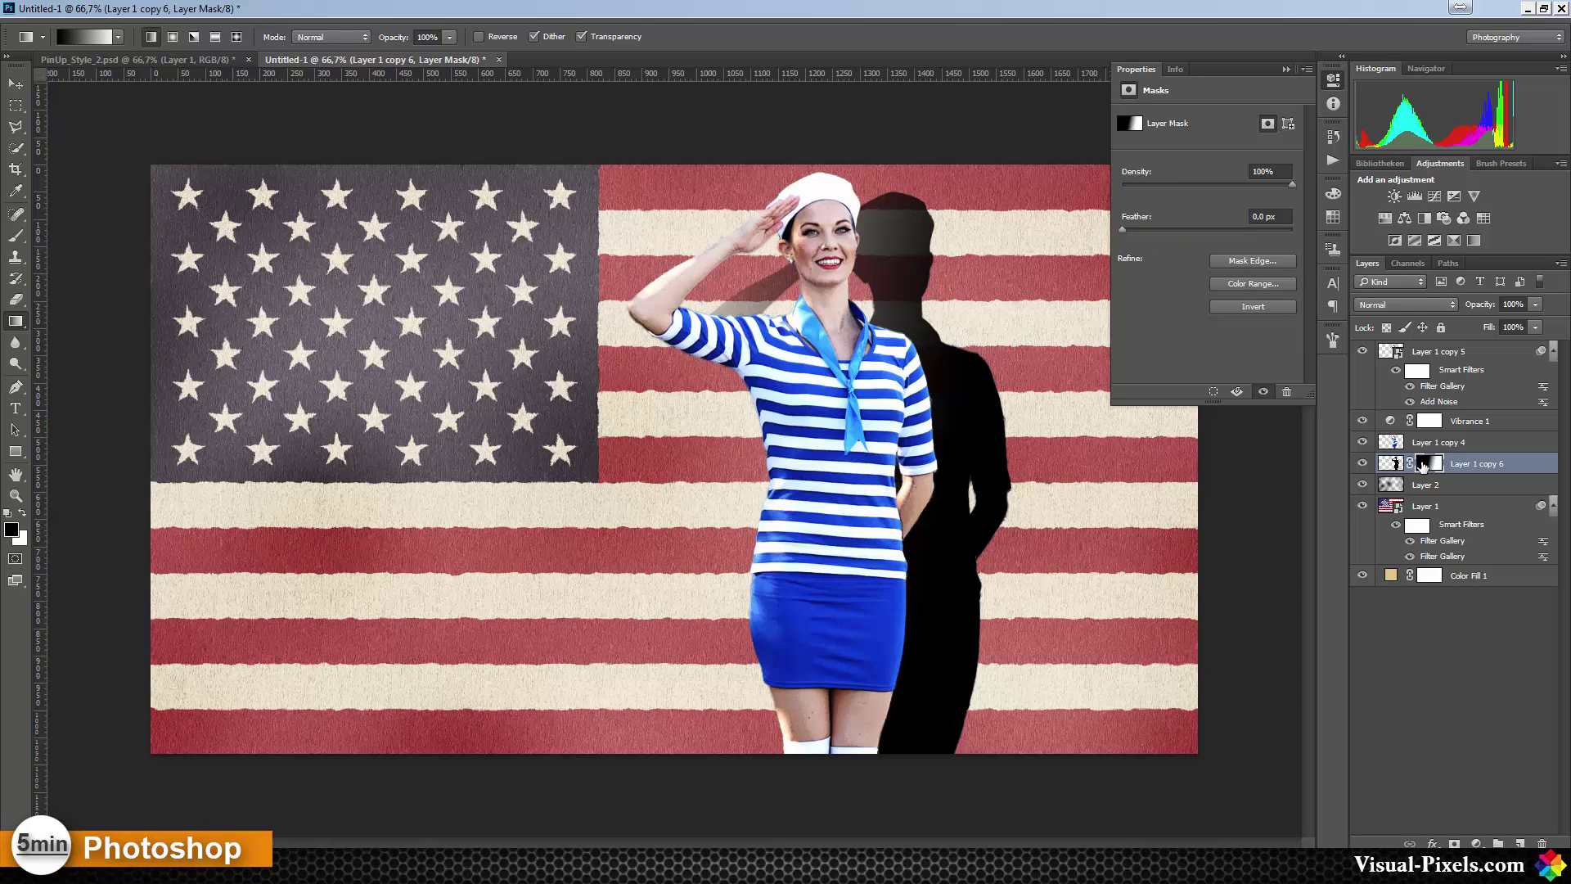
# Blur the silhouette itself with a Gaussian Blur of 9.8 pixels and reduce its layer opacity to 52%
pyautogui.click(1396, 463)
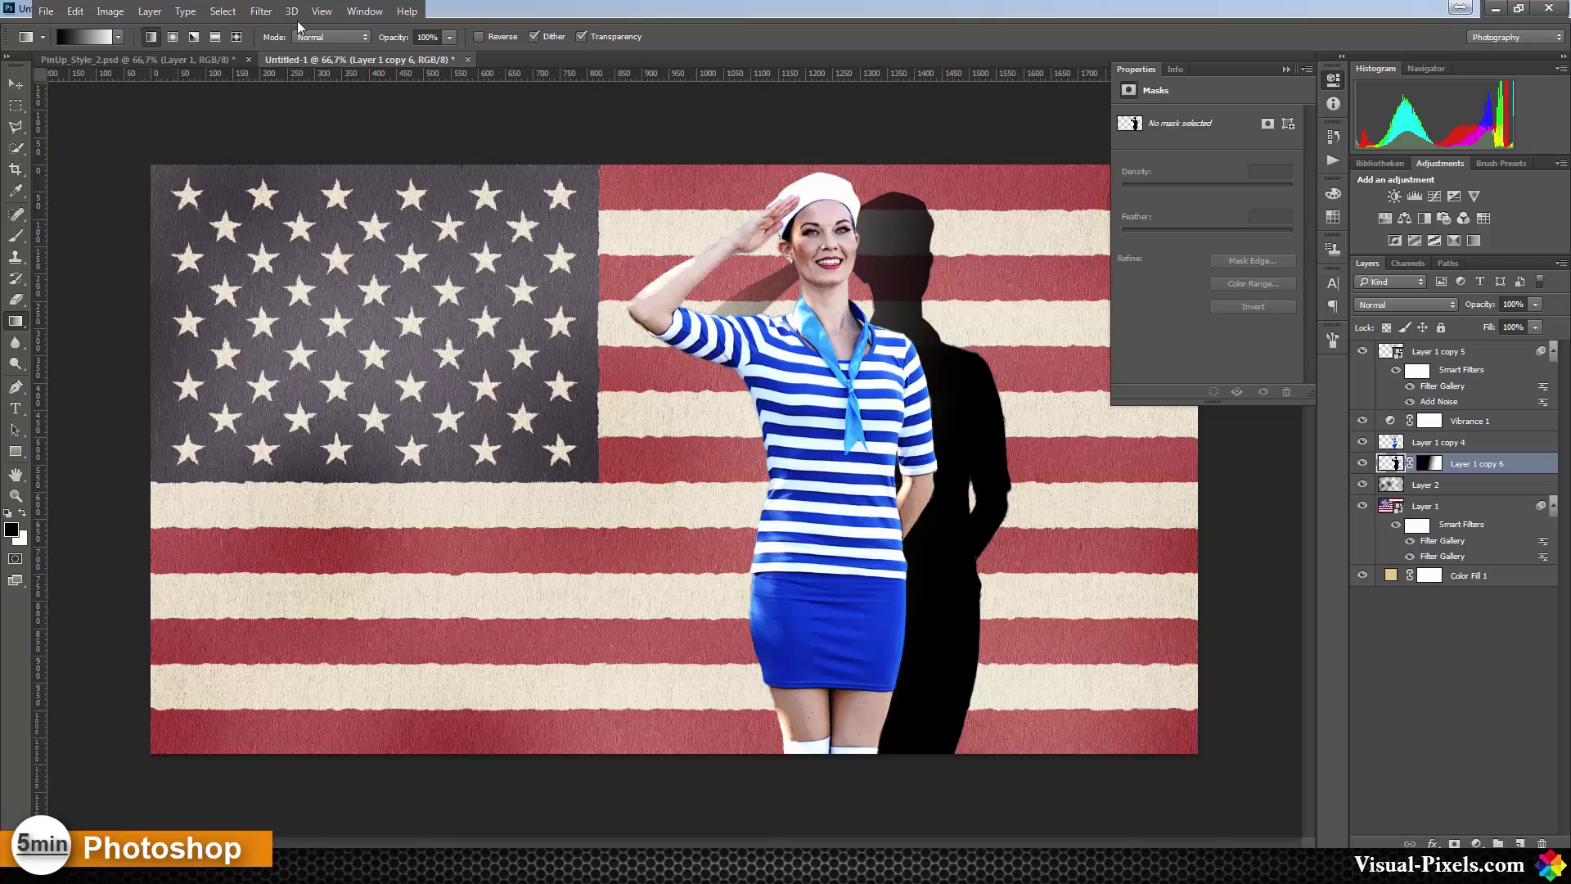
pyautogui.click(262, 11)
pyautogui.moveTo(409, 193)
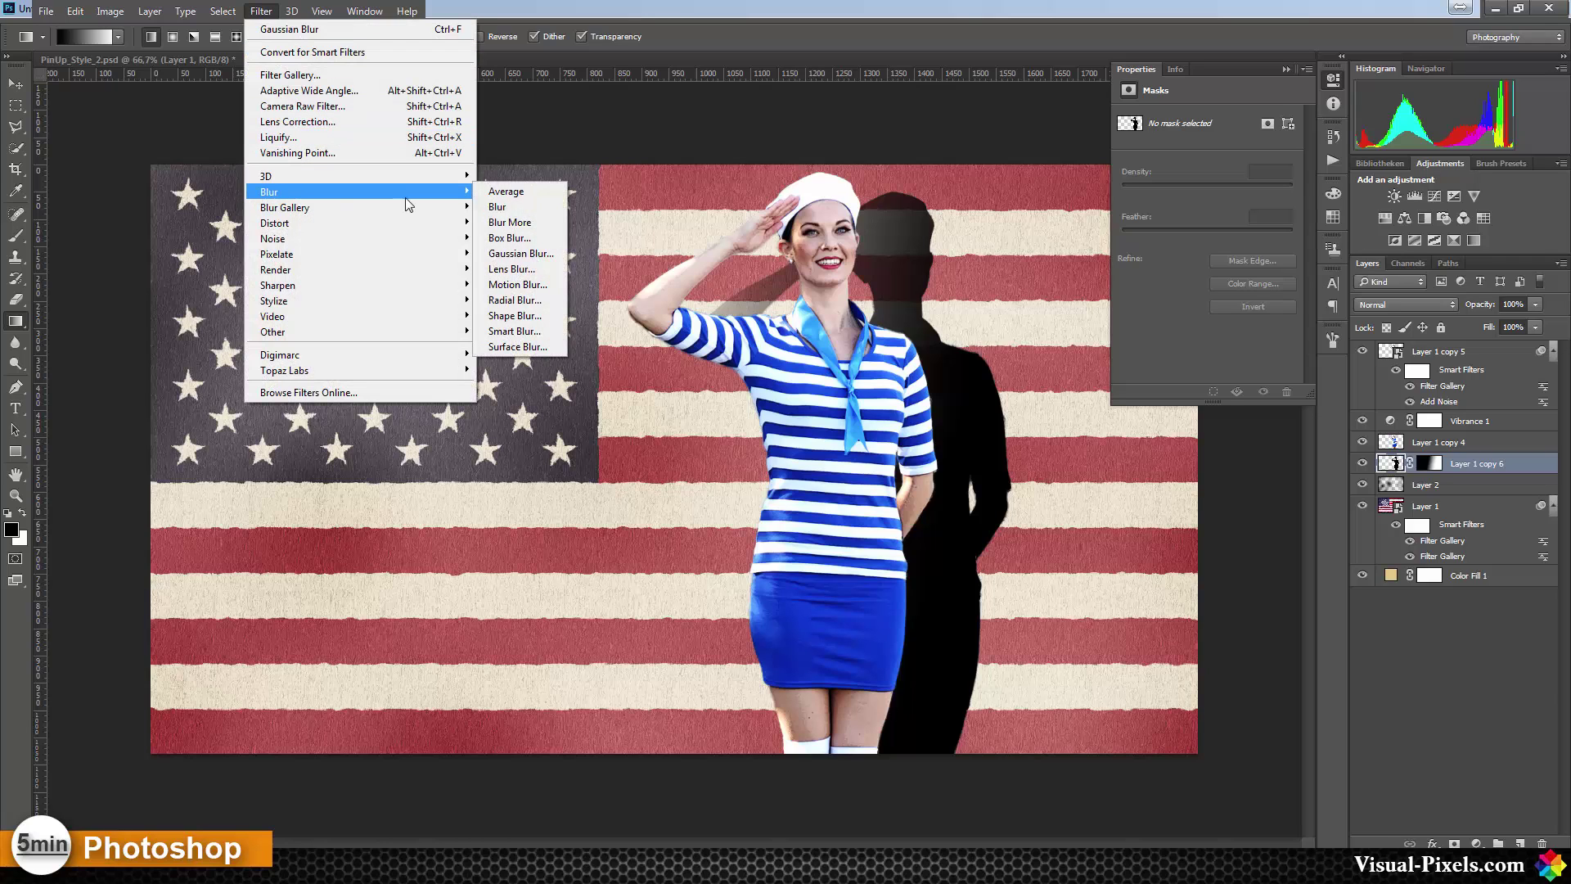
pyautogui.click(511, 253)
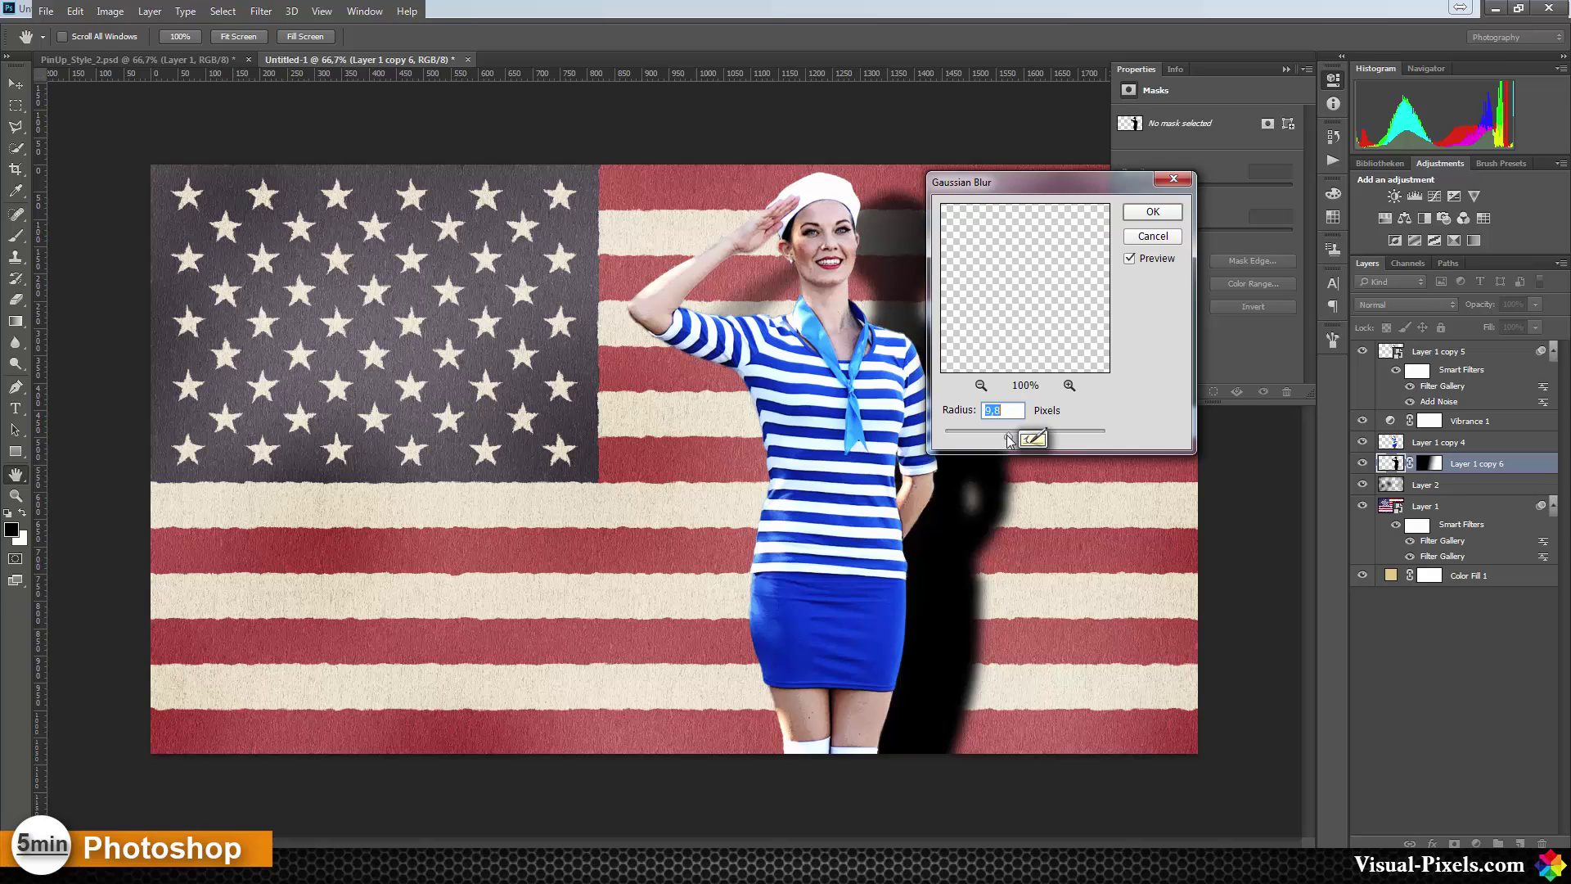
pyautogui.click(1152, 211)
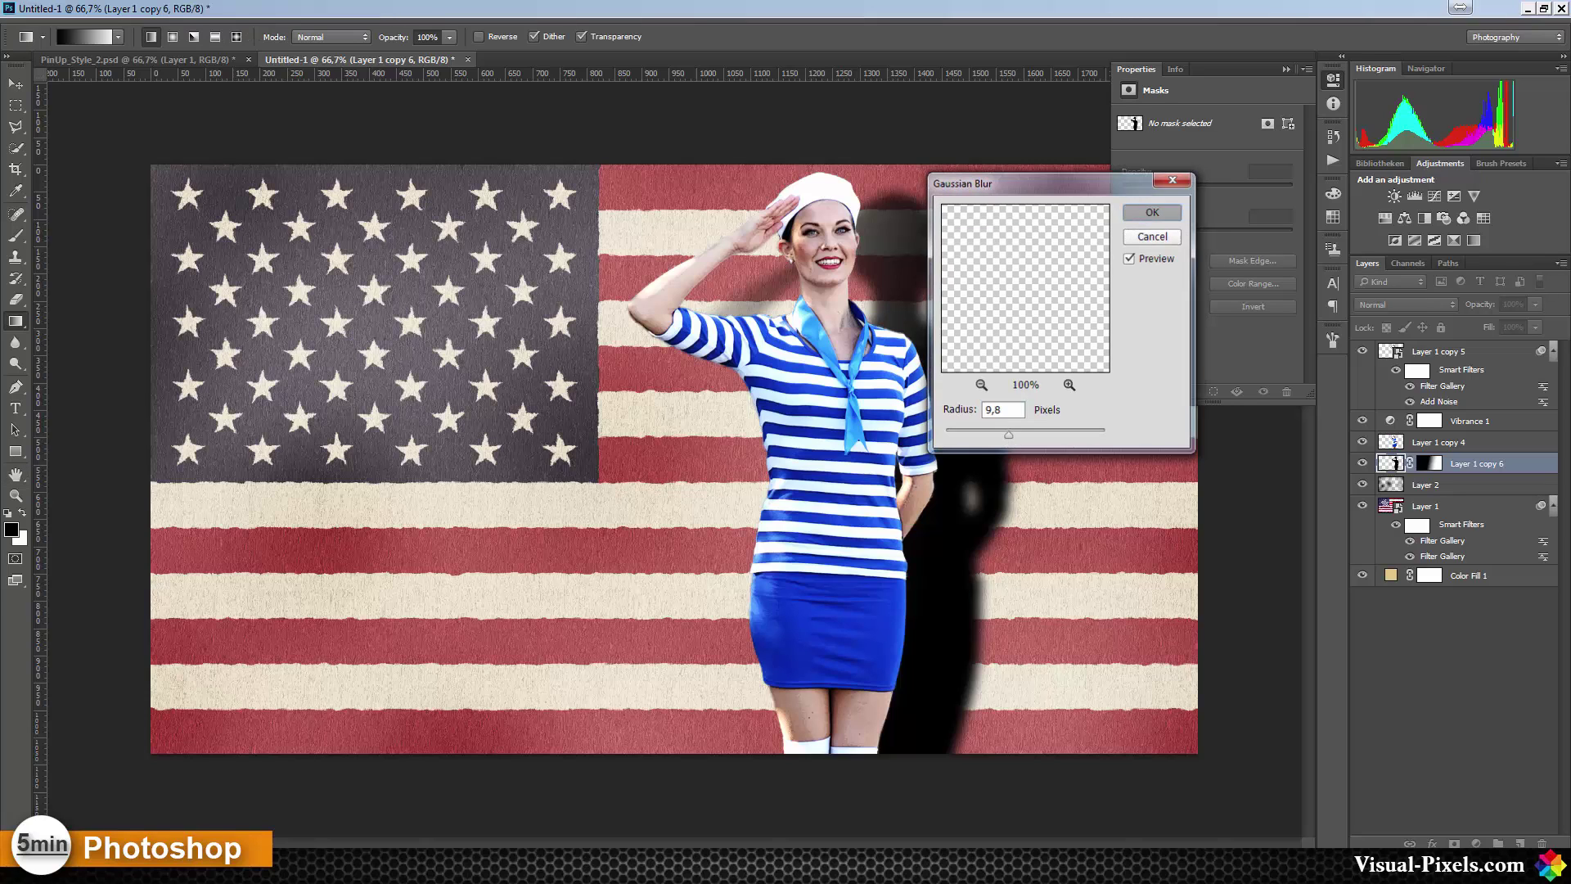
pyautogui.click(1536, 305)
pyautogui.moveTo(1514, 324); pyautogui.dragTo(1490, 317)
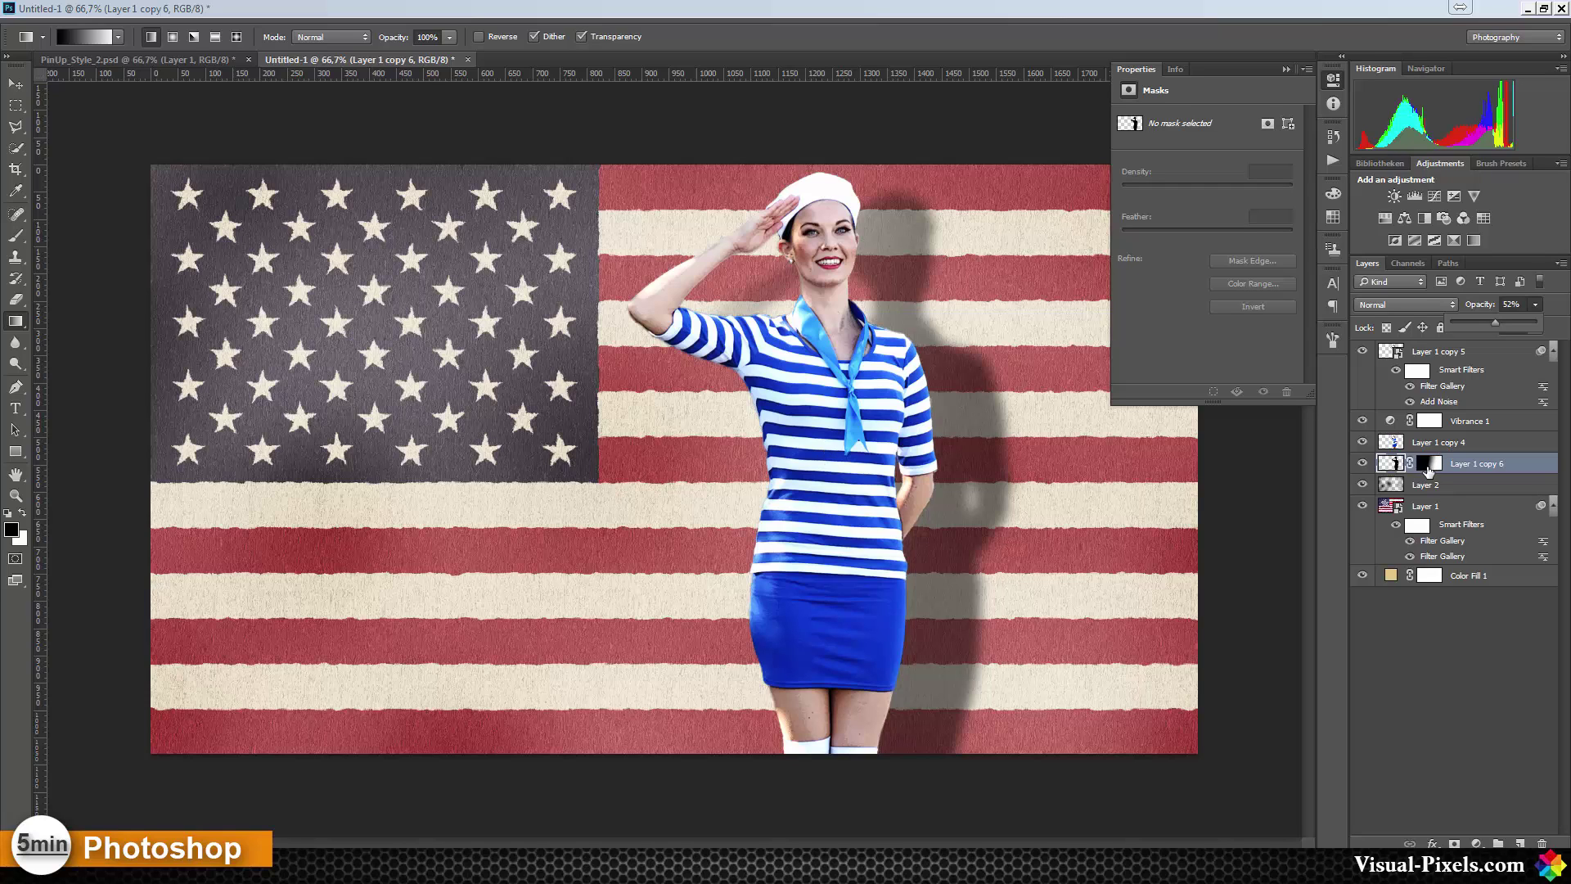
# Convert all layers from the shadow up to the topmost filtered copy into one smart object and check its contents
pyautogui.keyDown('shift'); pyautogui.click(1454, 360); pyautogui.keyUp('shift')
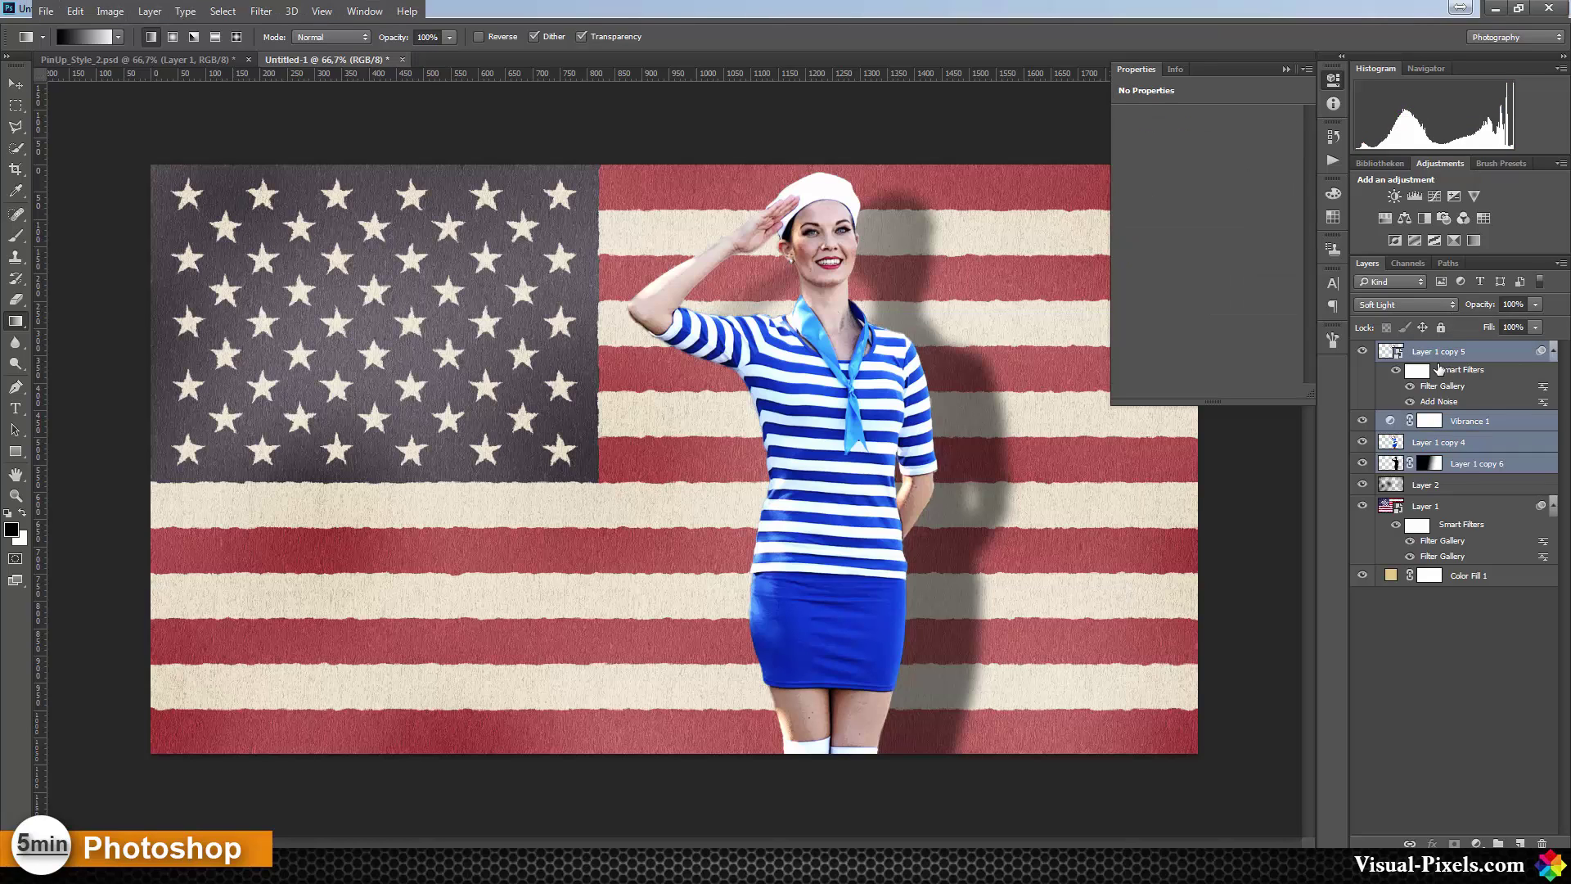
pyautogui.rightClick(1440, 369)
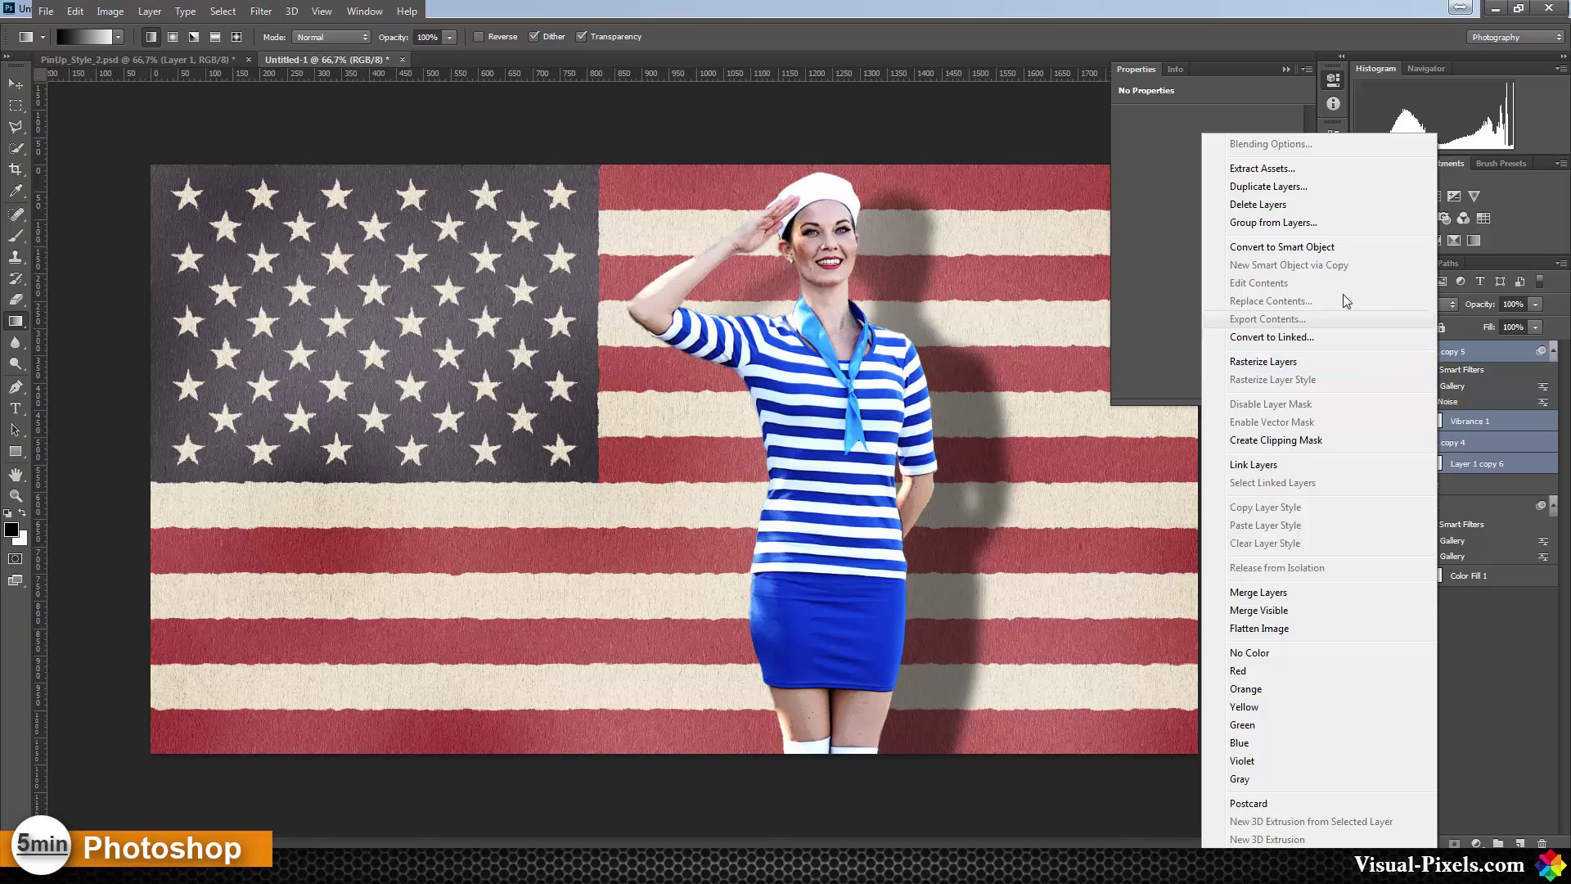
pyautogui.click(1318, 248)
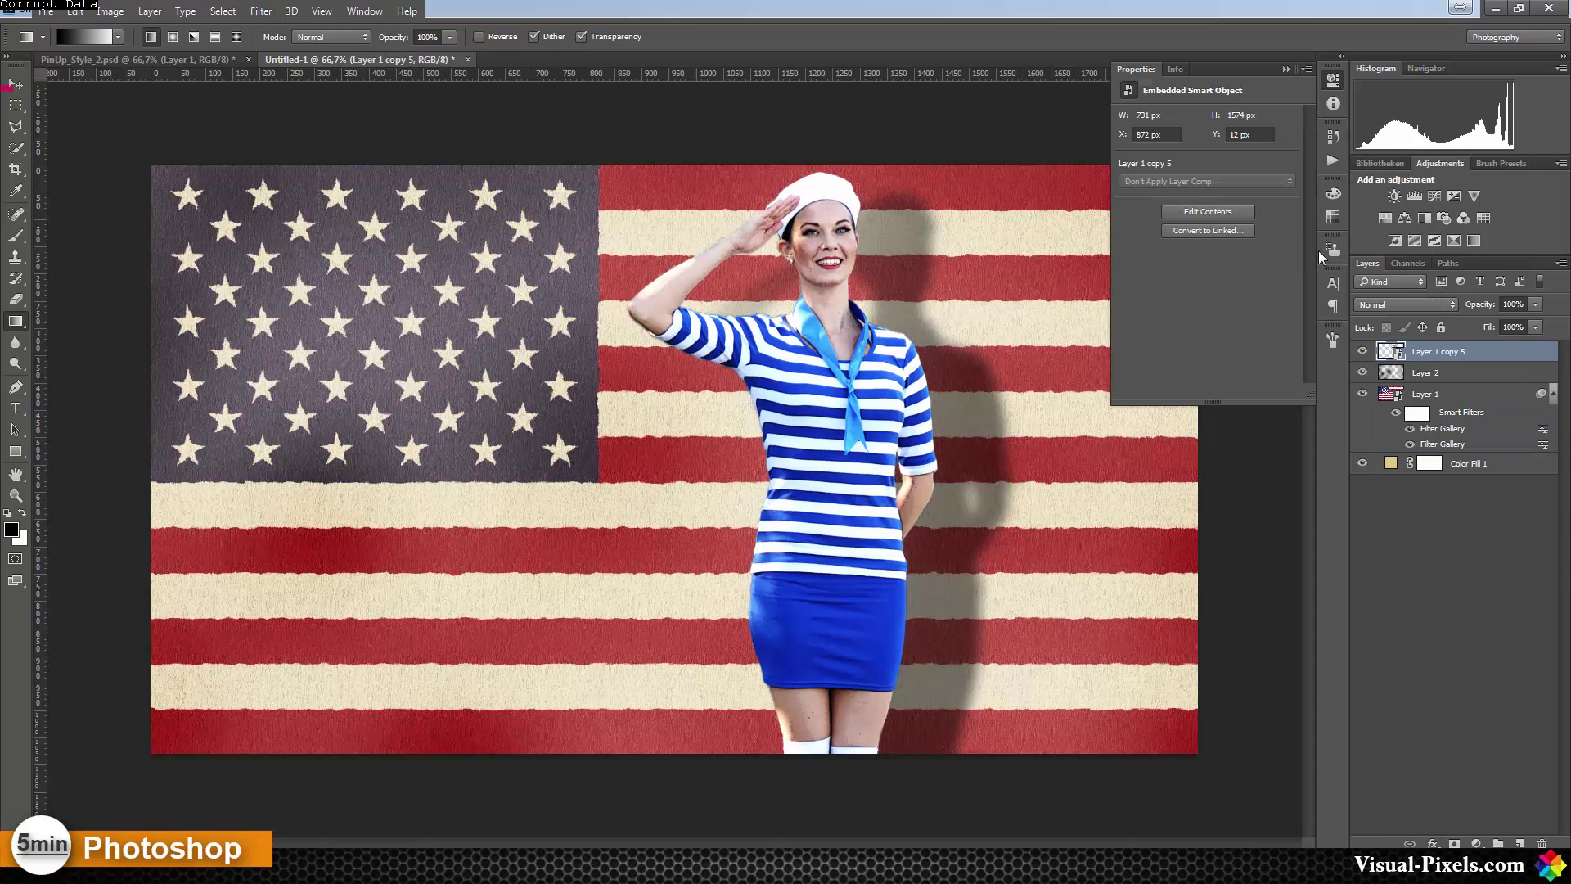
pyautogui.doubleClick(1388, 353)
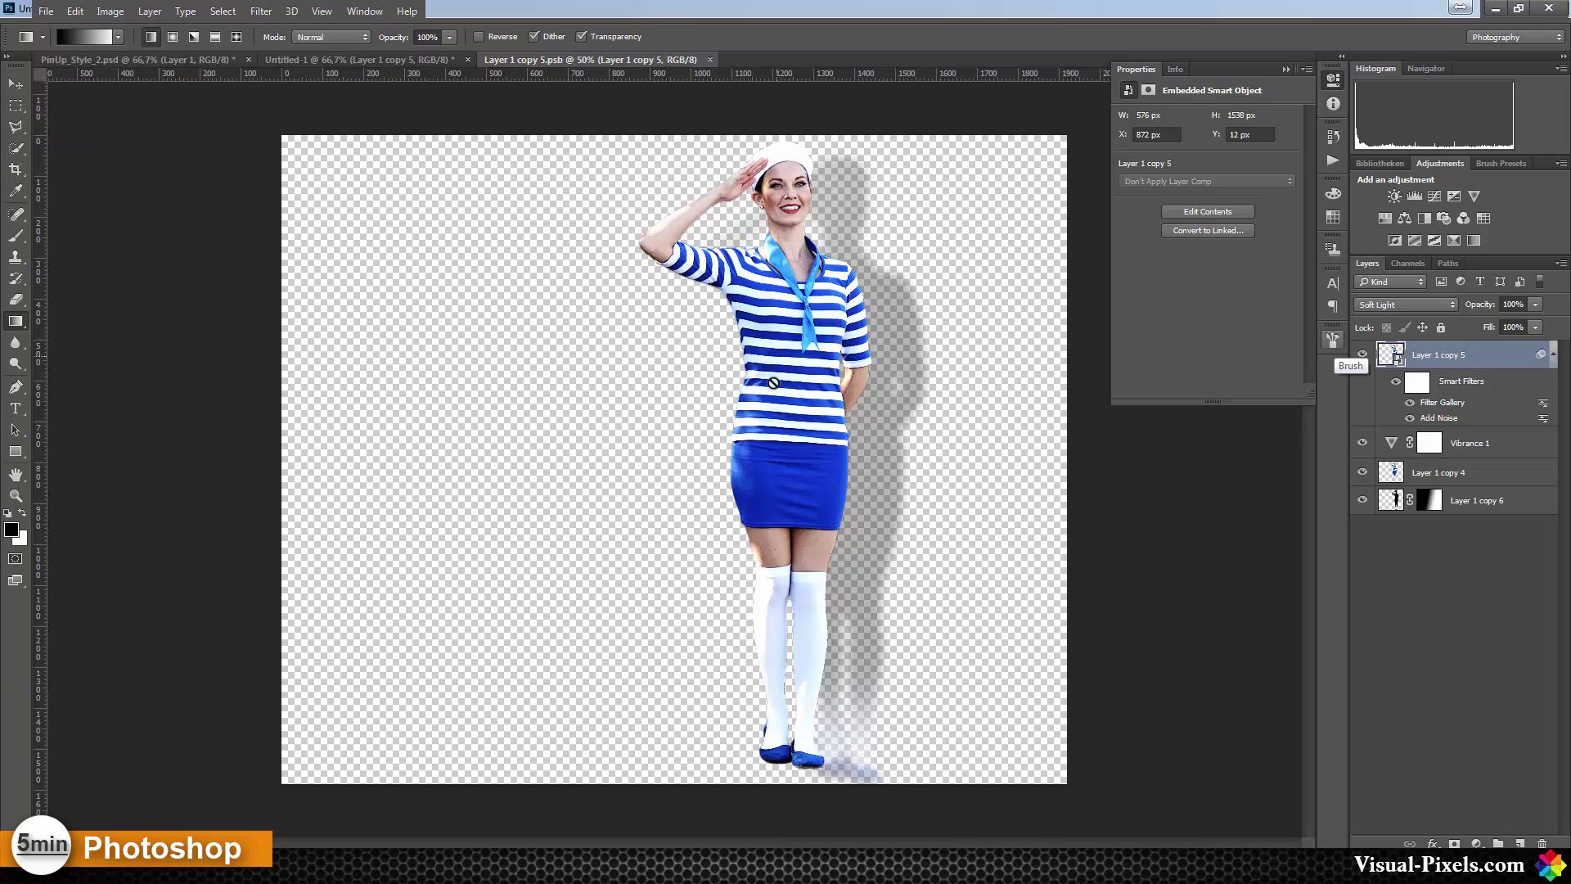
pyautogui.click(710, 60)
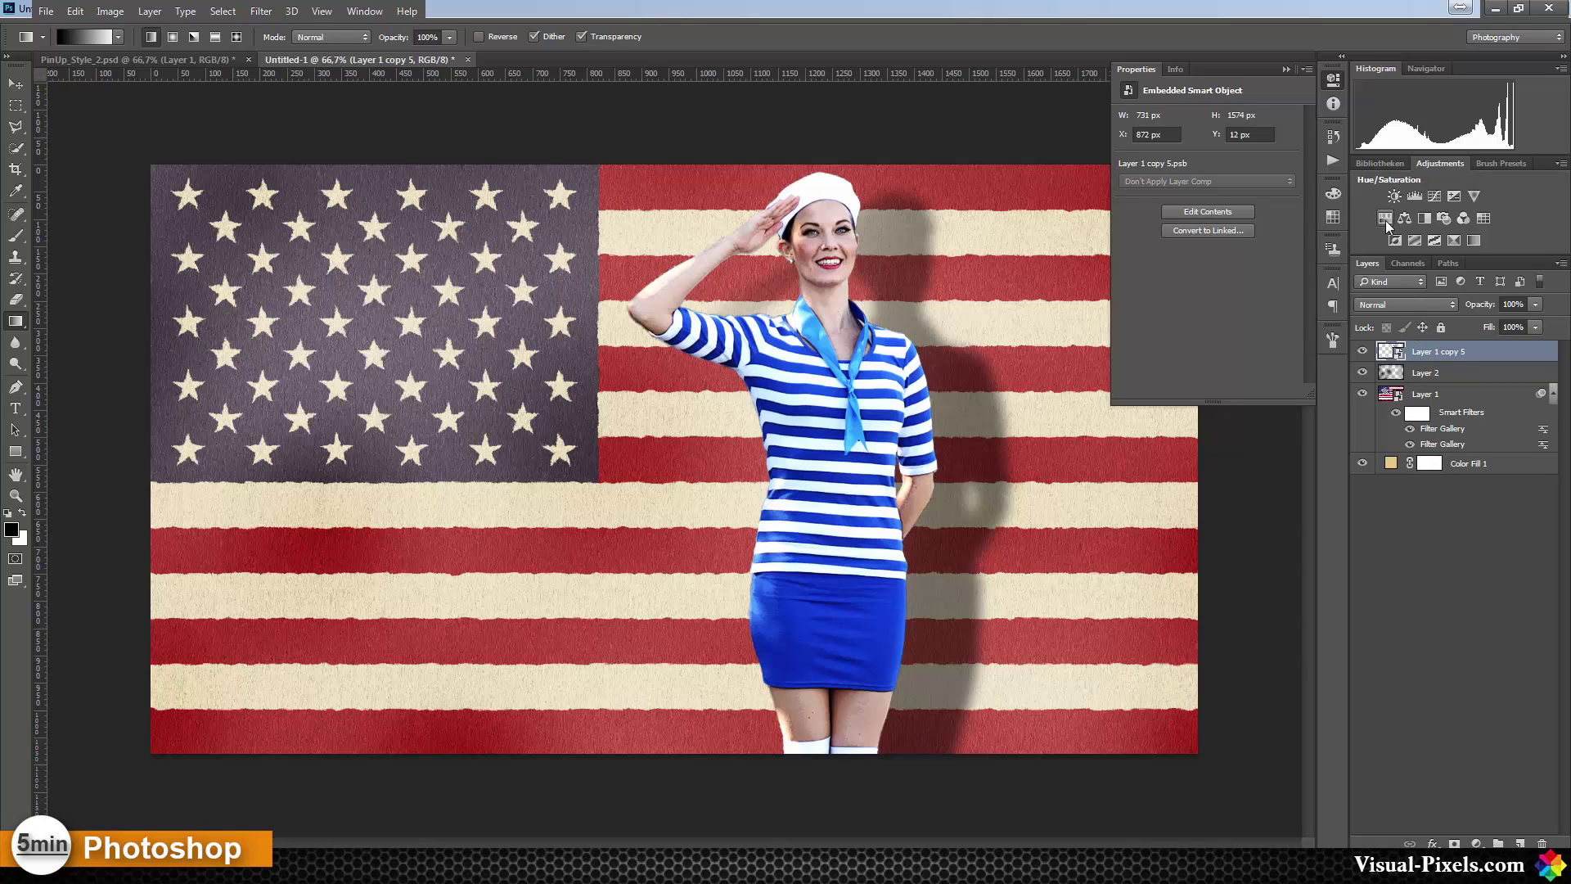
# Add a Hue/Saturation adjustment clipped to the woman's smart object, with saturation -46 and lightness +5
pyautogui.press('alt')
pyautogui.keyDown('alt'); pyautogui.click(1387, 218); pyautogui.keyUp('alt')
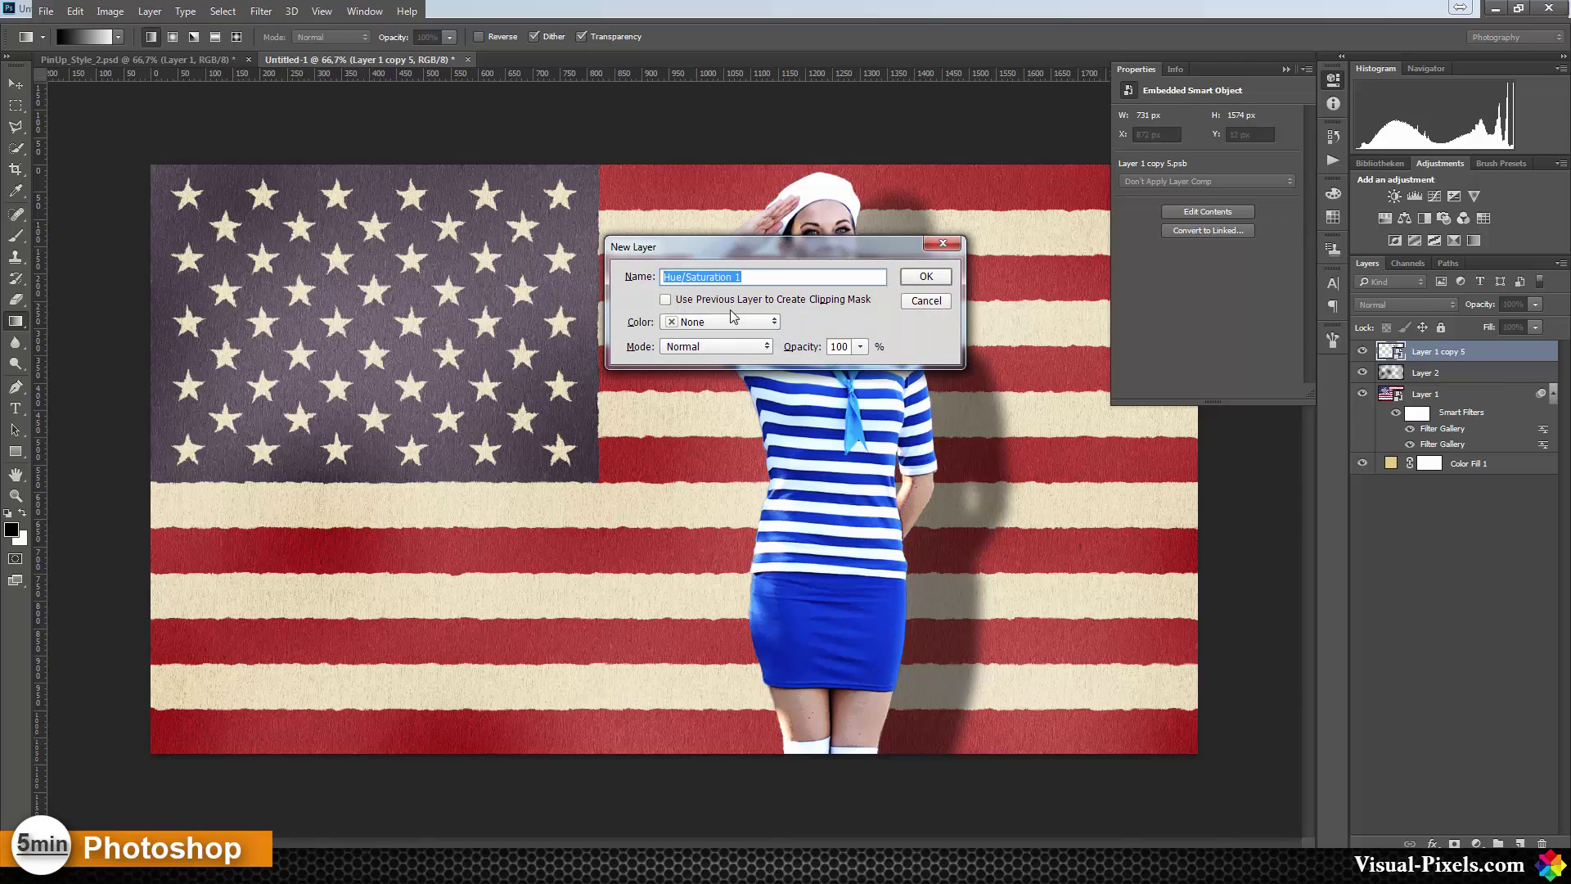
pyautogui.click(685, 300)
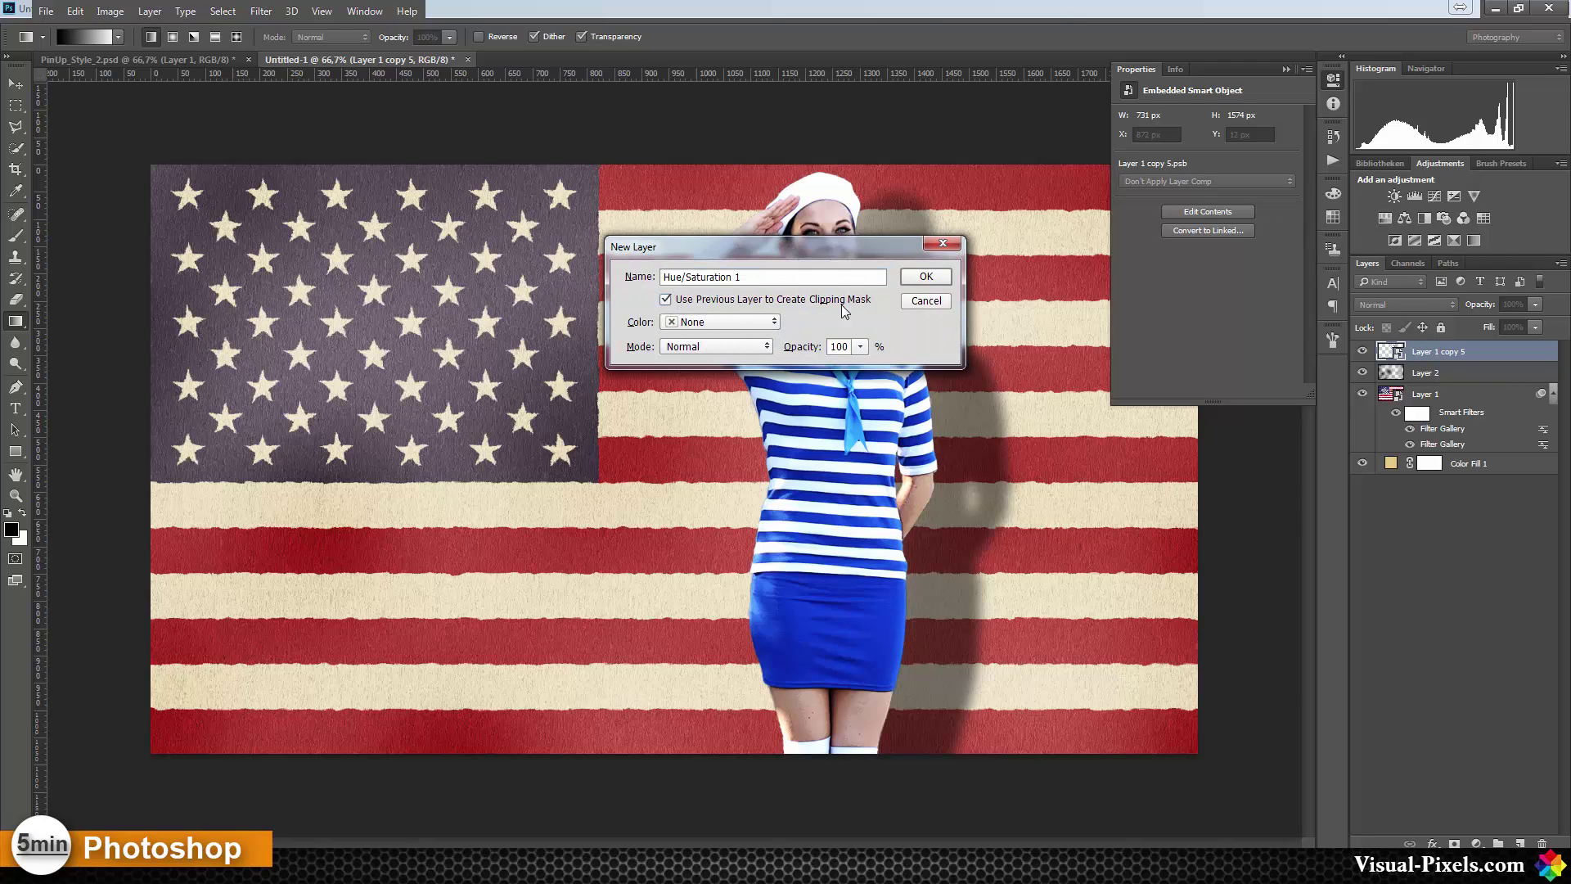
pyautogui.click(927, 276)
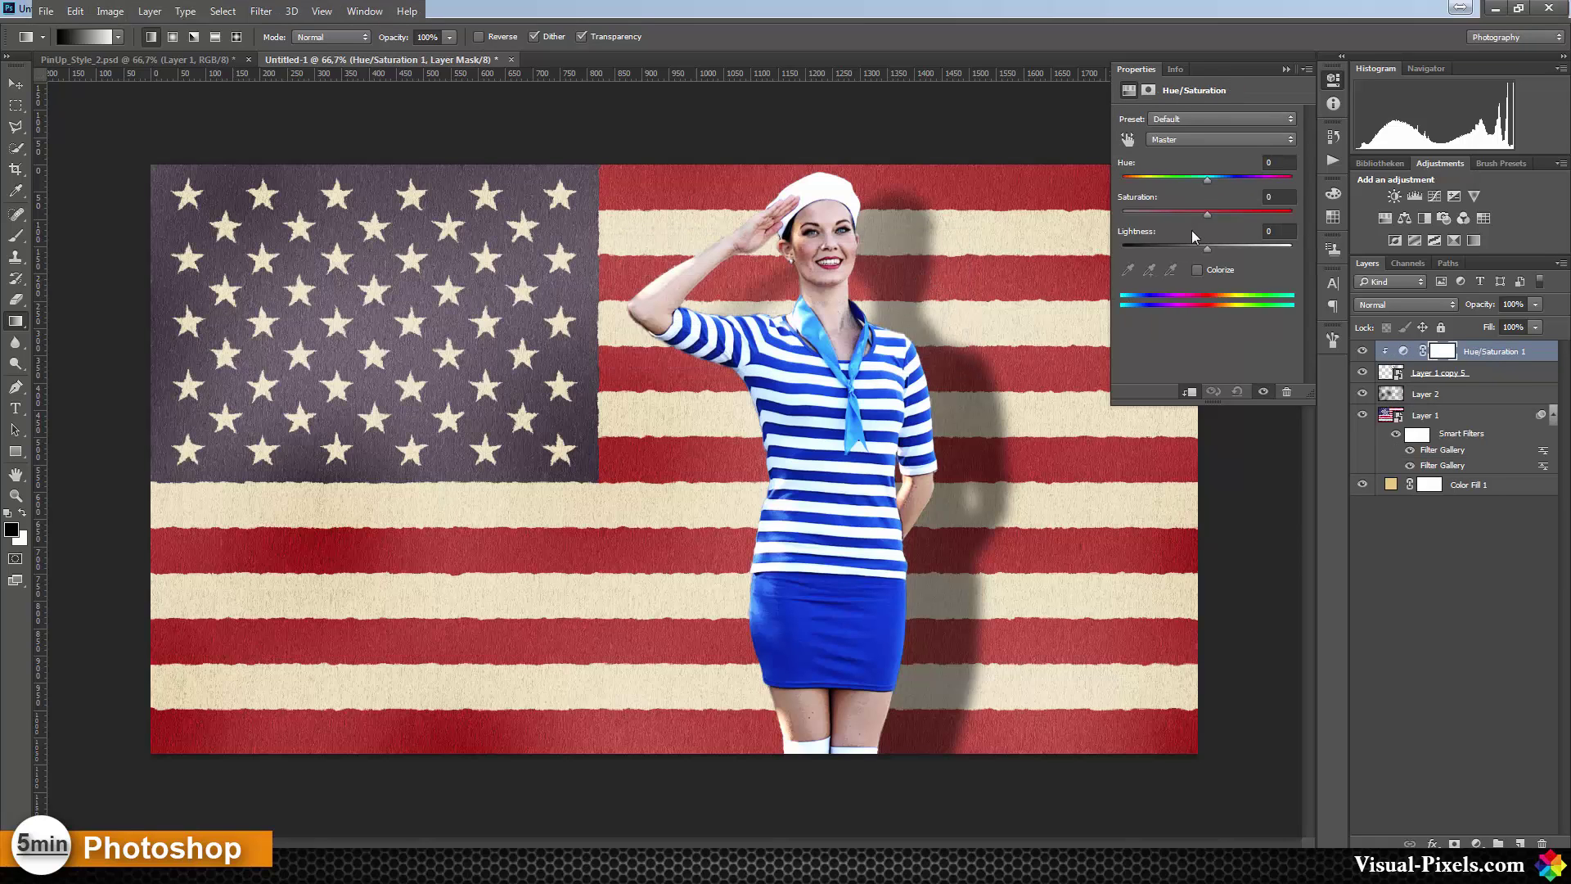
pyautogui.moveTo(1190, 214); pyautogui.dragTo(1178, 214)
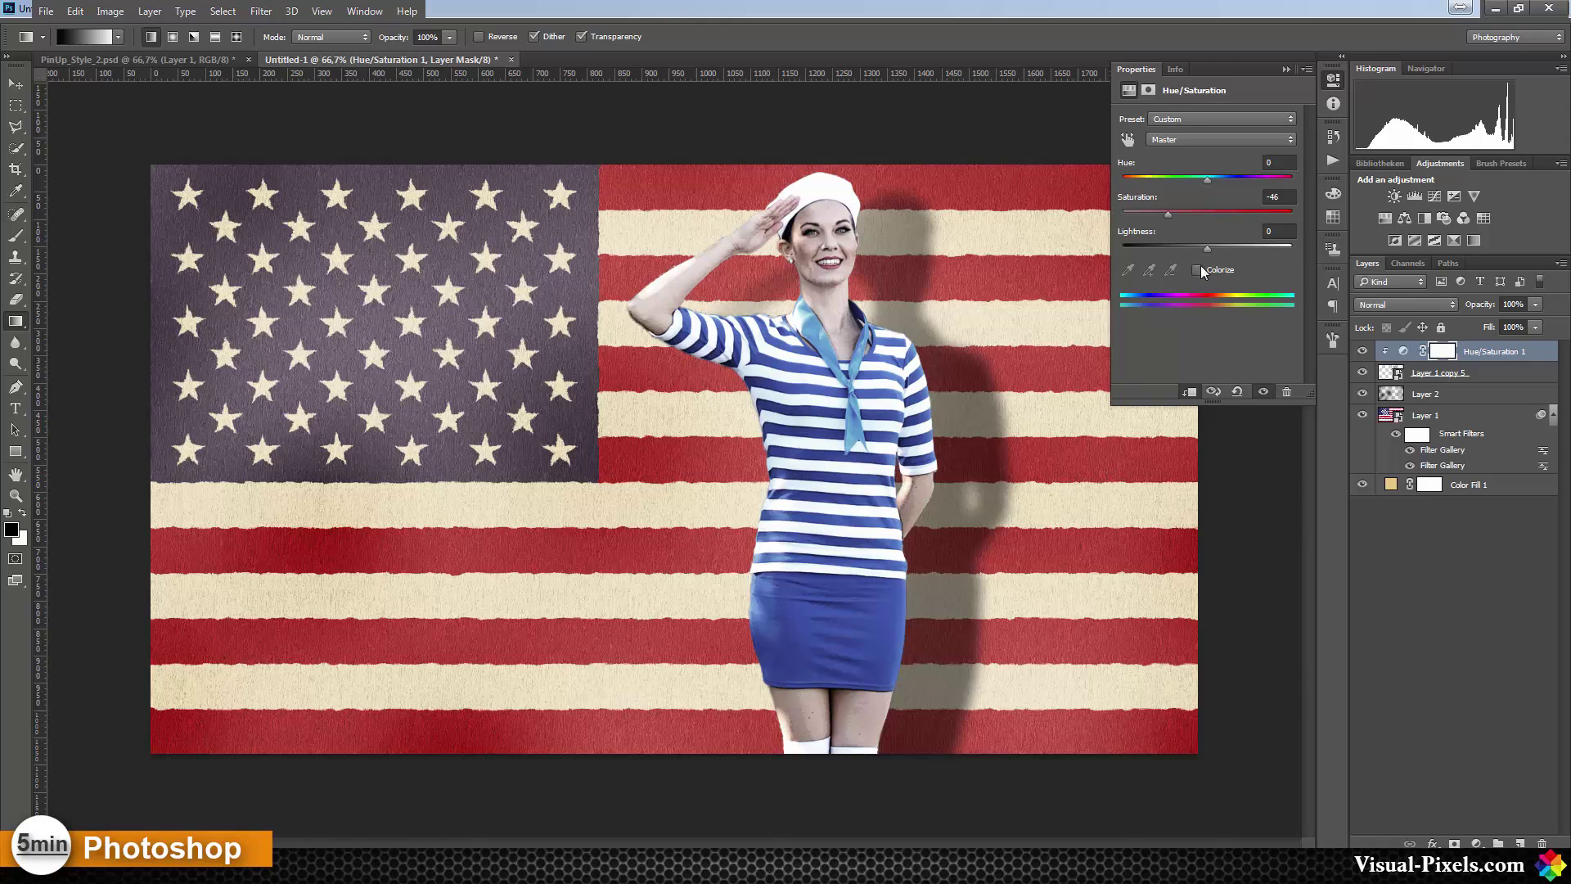
pyautogui.moveTo(1208, 249); pyautogui.dragTo(1211, 247)
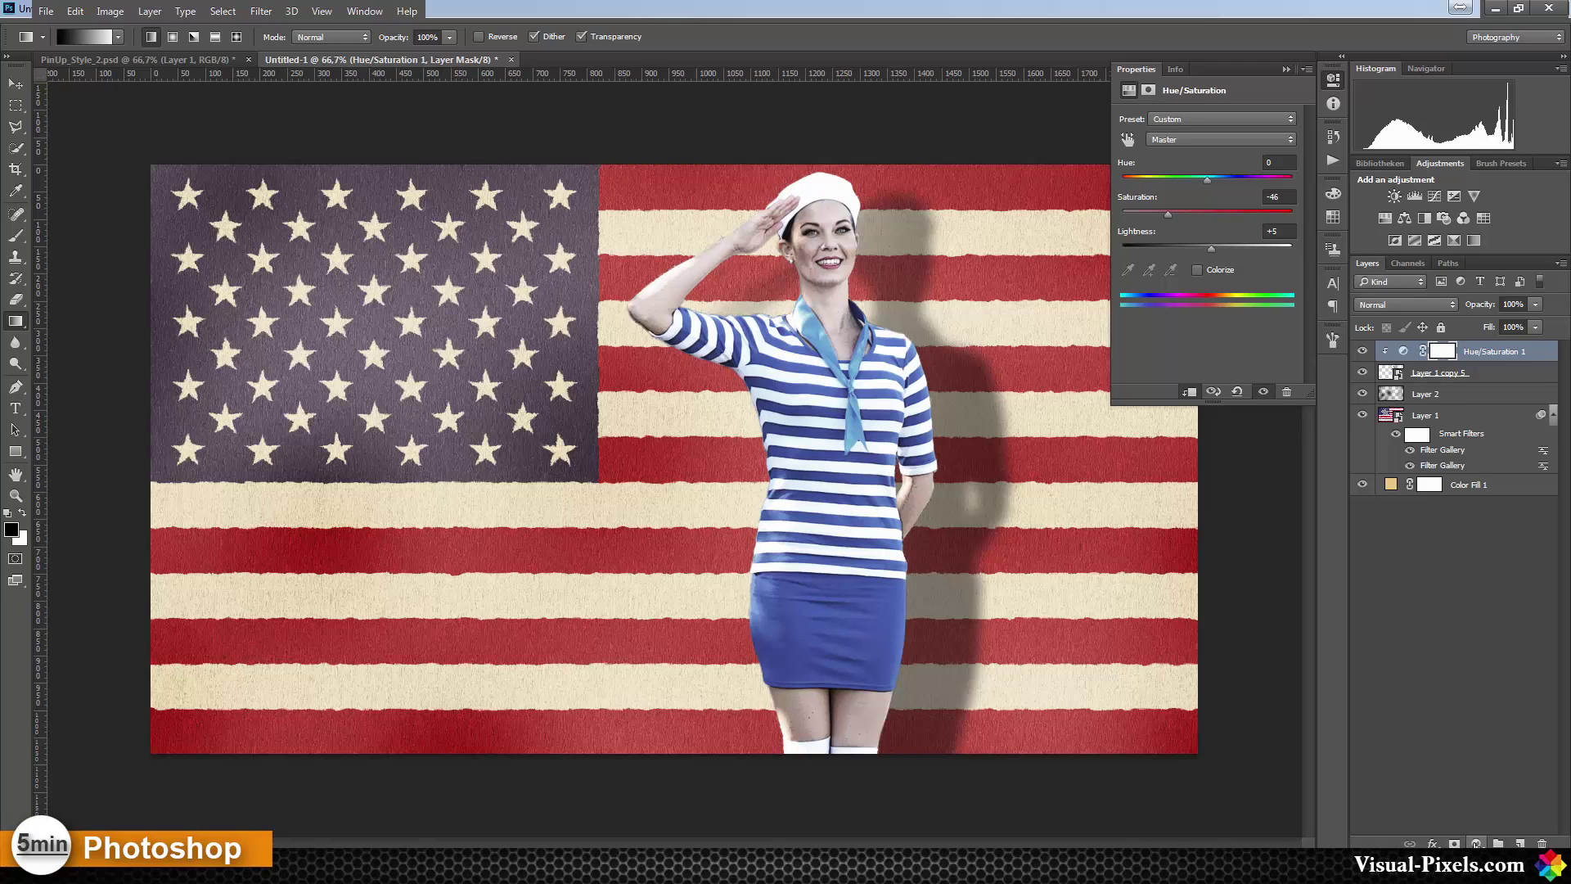
pyautogui.click(1476, 842)
pyautogui.click(1475, 488)
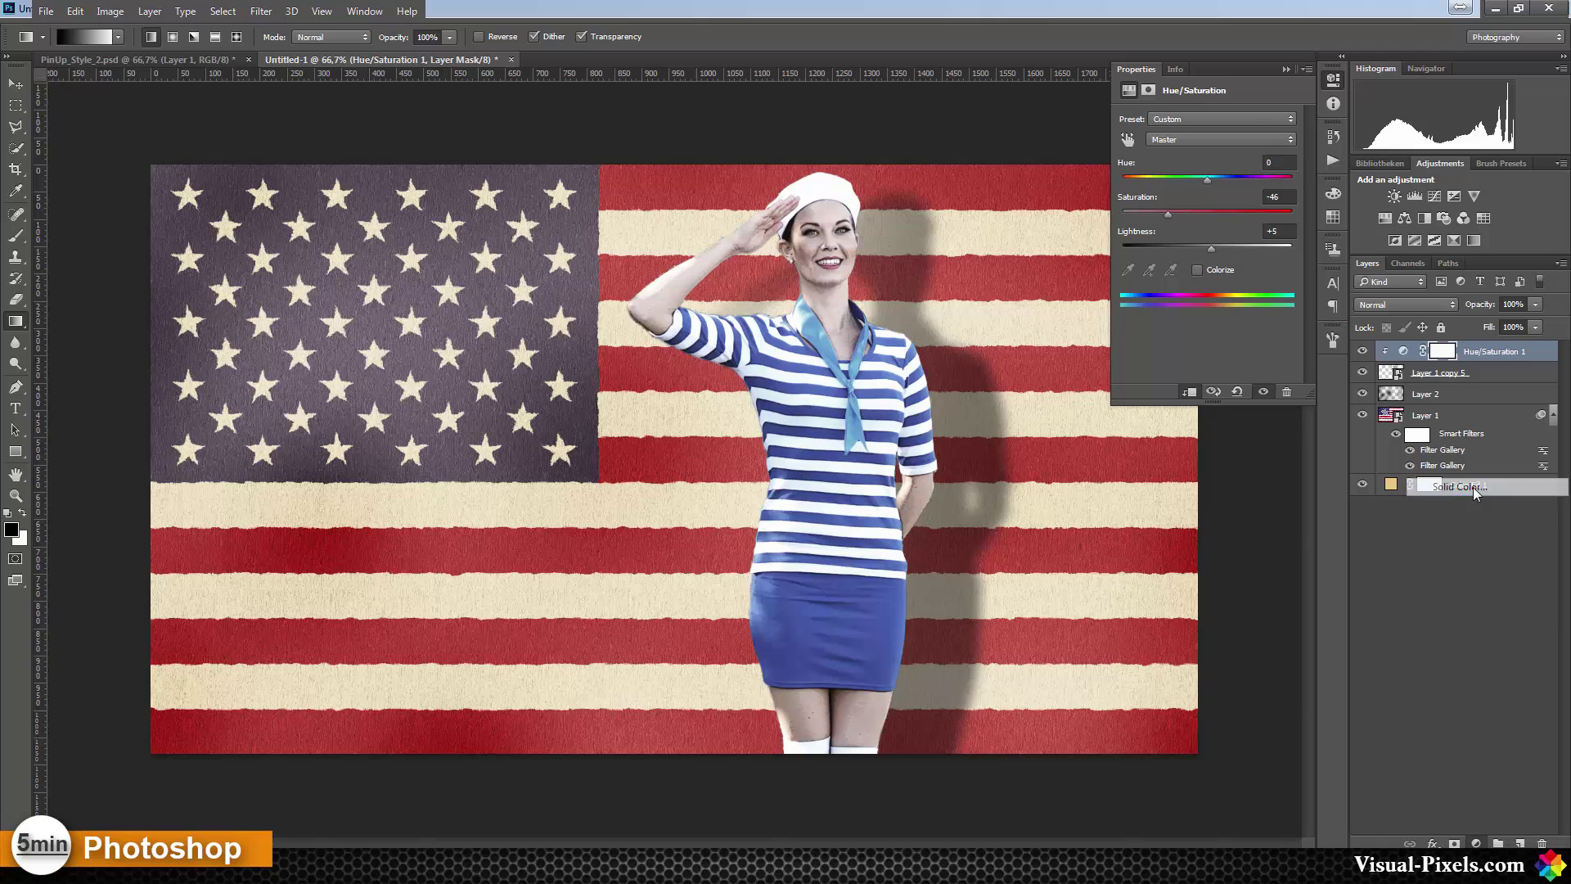
pyautogui.click(908, 239)
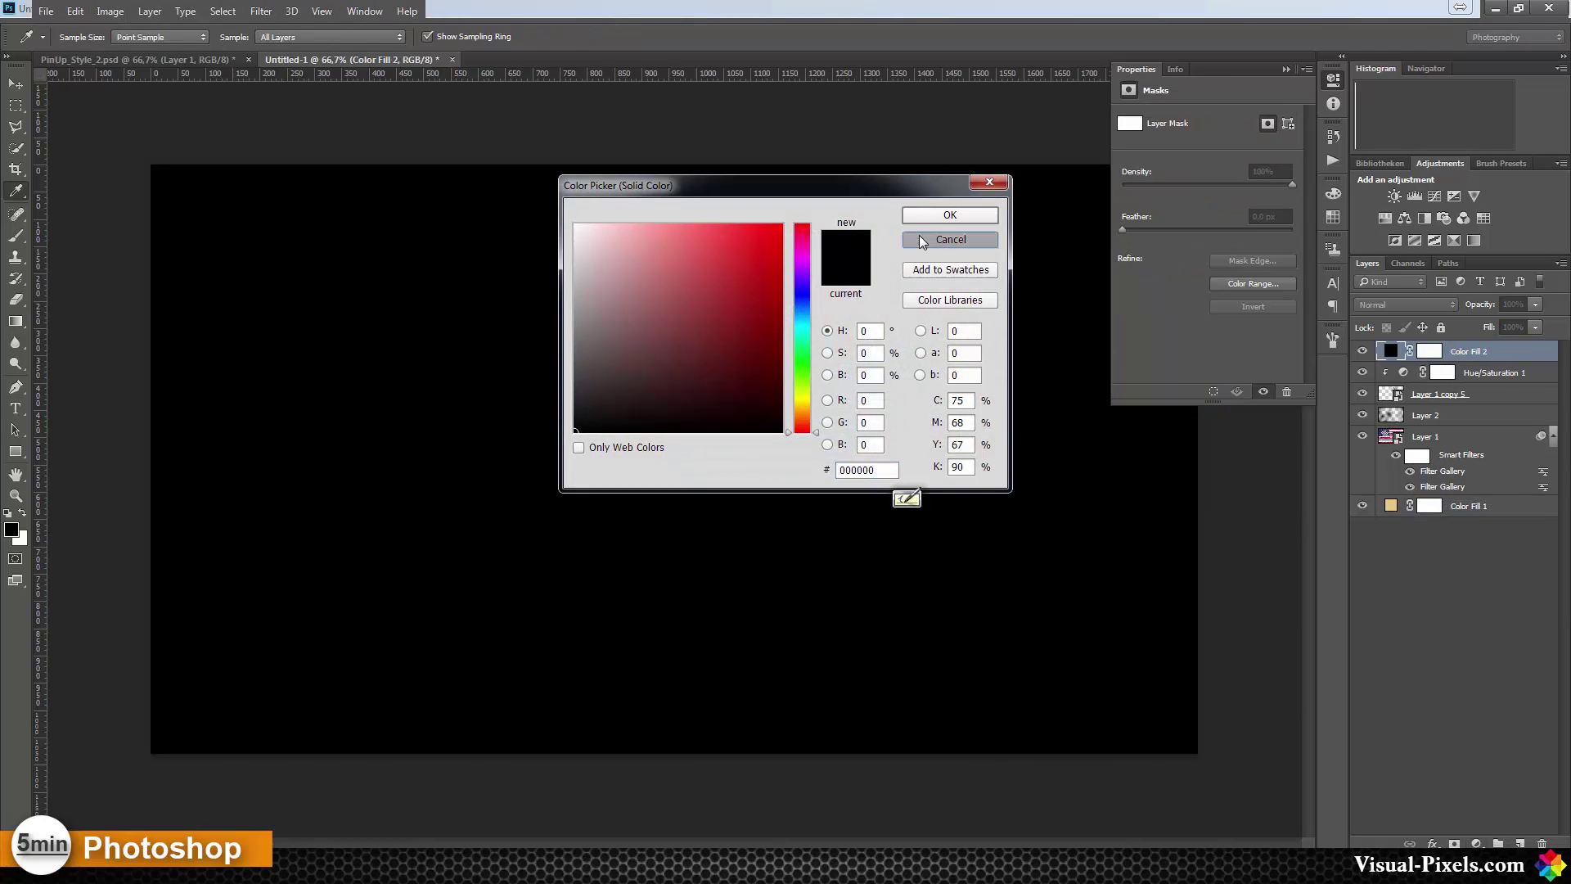
# Duplicate the tan color fill to the top of the stack and replace its mask with one made from the woman's smart object outline
pyautogui.click(1484, 486)
pyautogui.moveTo(1484, 488); pyautogui.dragTo(1508, 351)
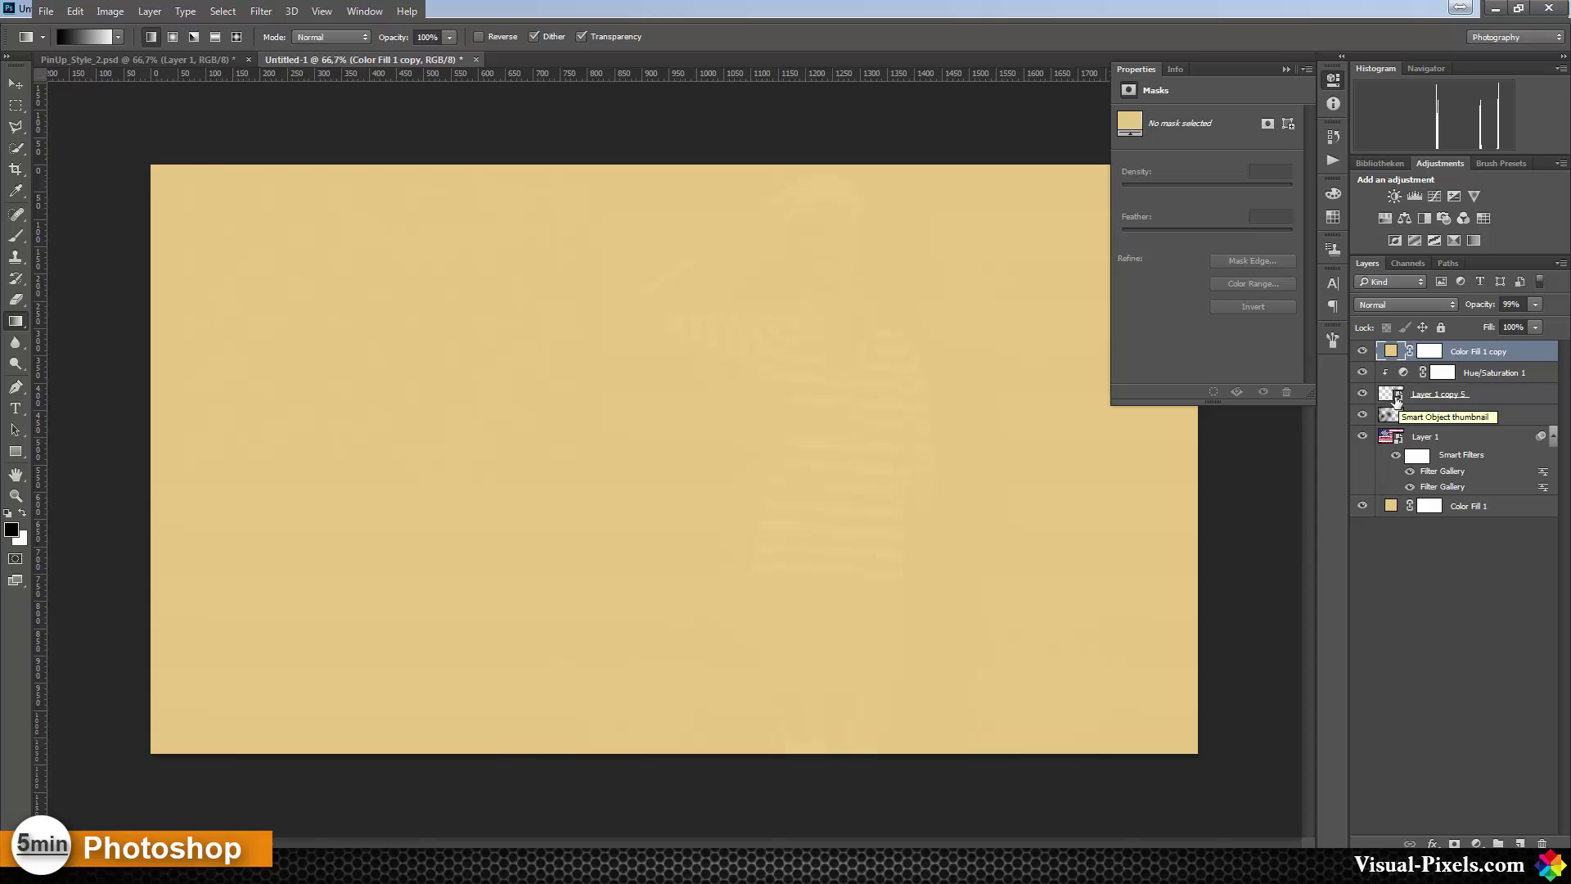
pyautogui.keyDown('ctrl'); pyautogui.click(1389, 396); pyautogui.keyUp('ctrl')
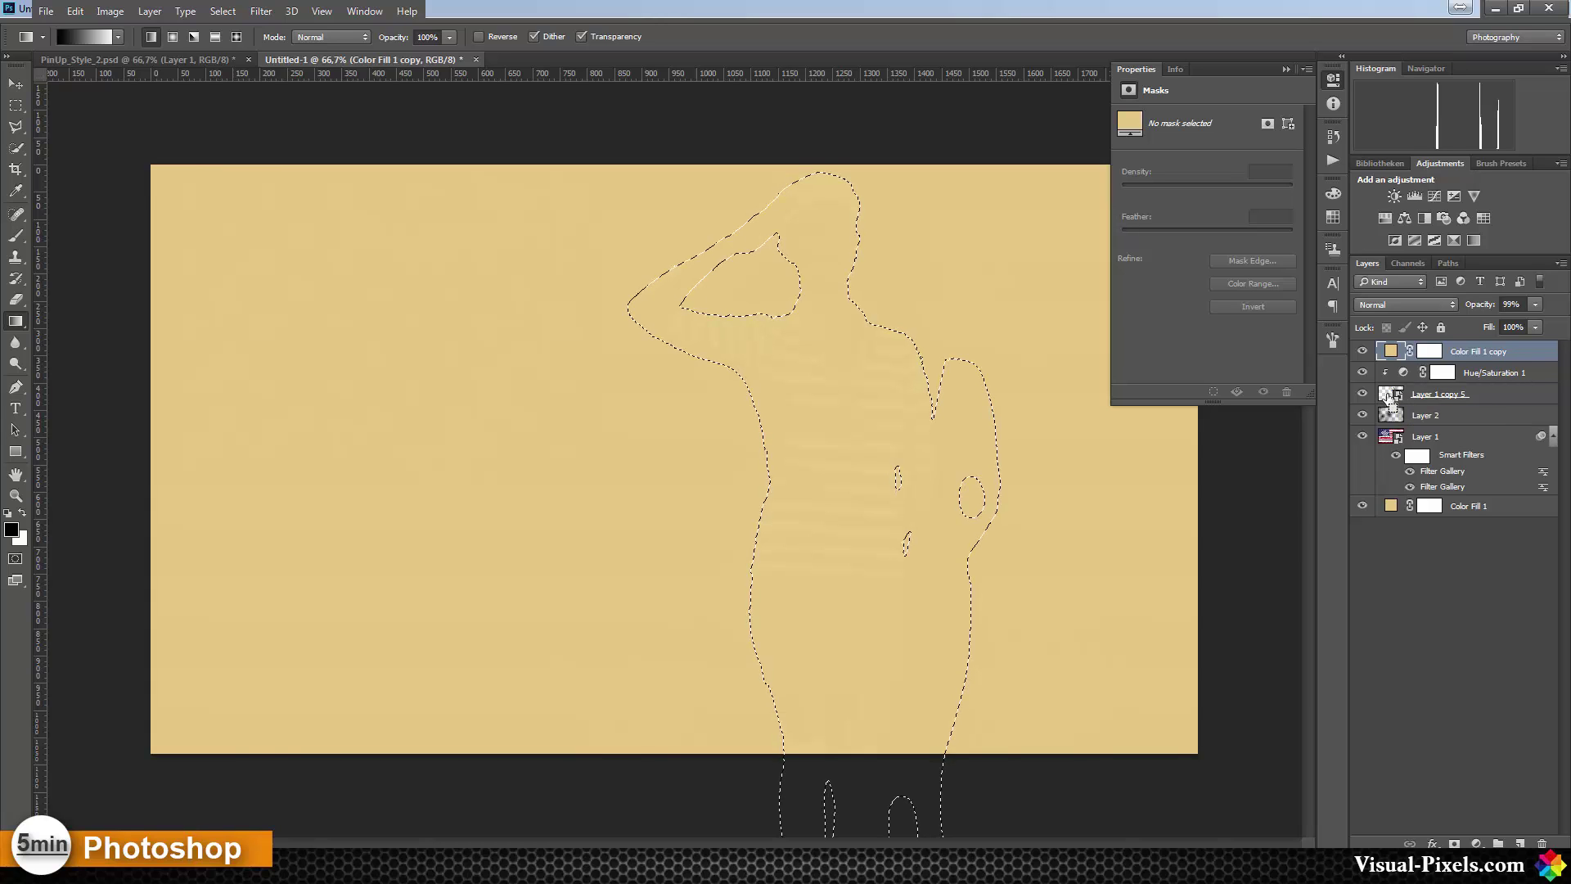
pyautogui.moveTo(1427, 350); pyautogui.dragTo(1546, 843)
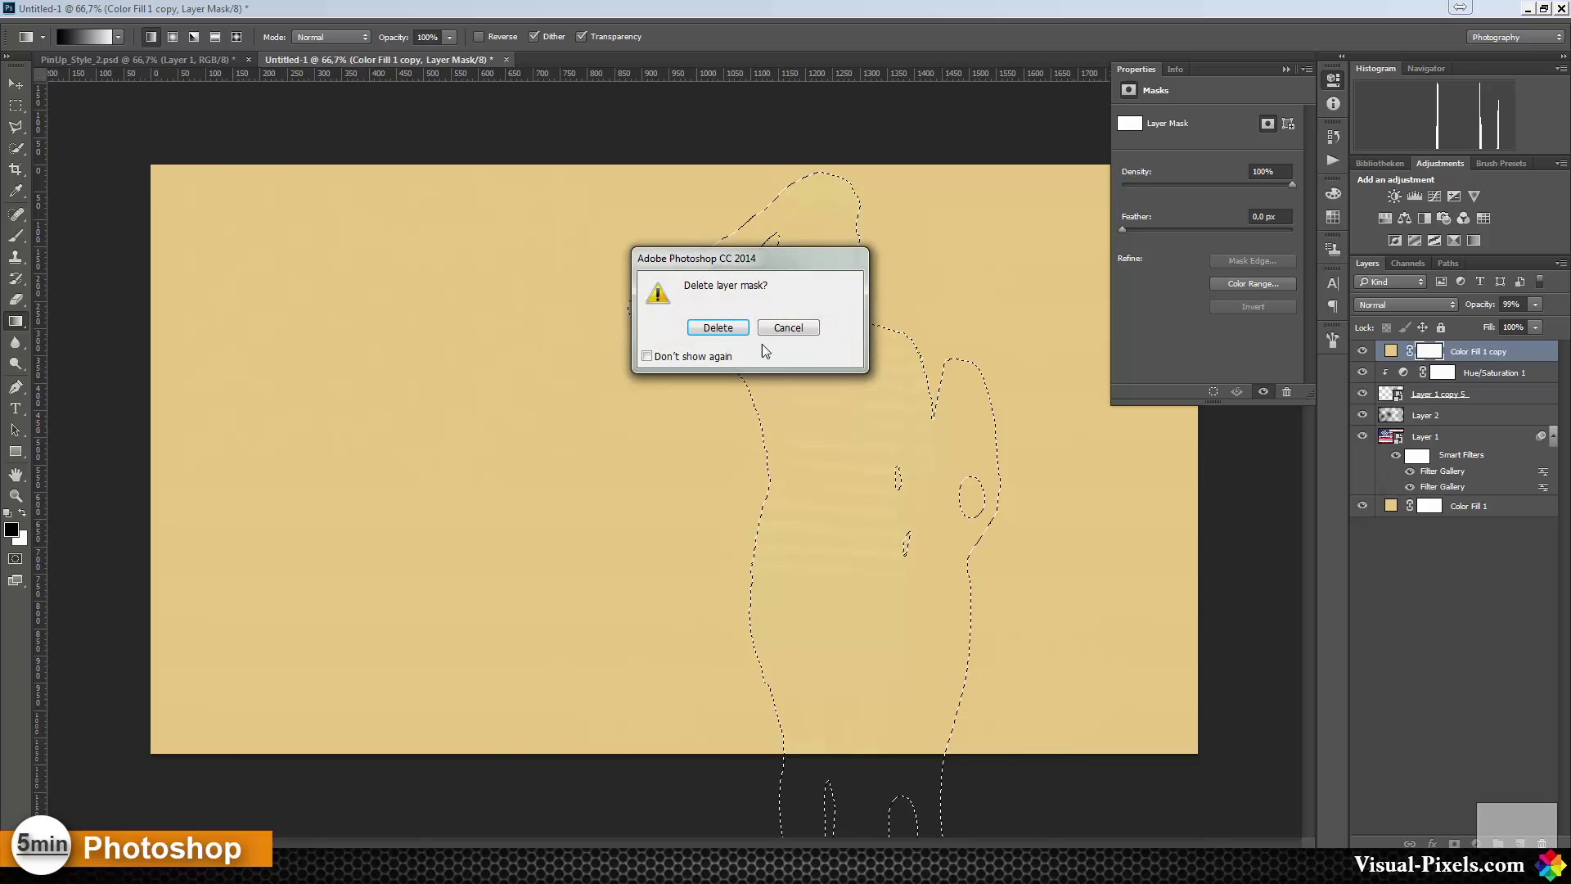
pyautogui.press('Return')
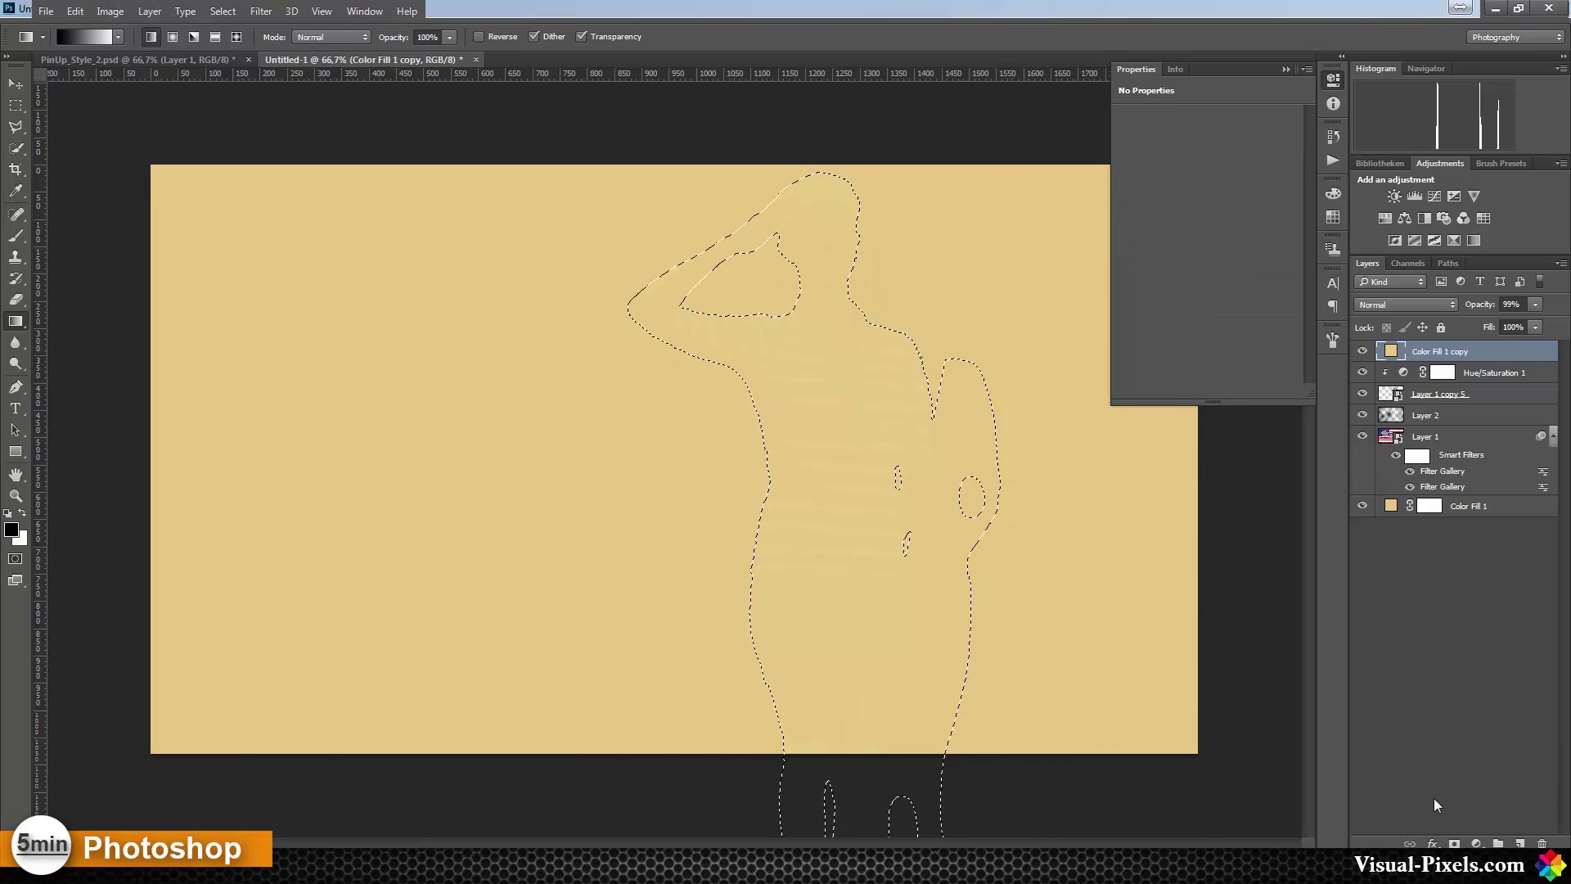
pyautogui.click(1454, 844)
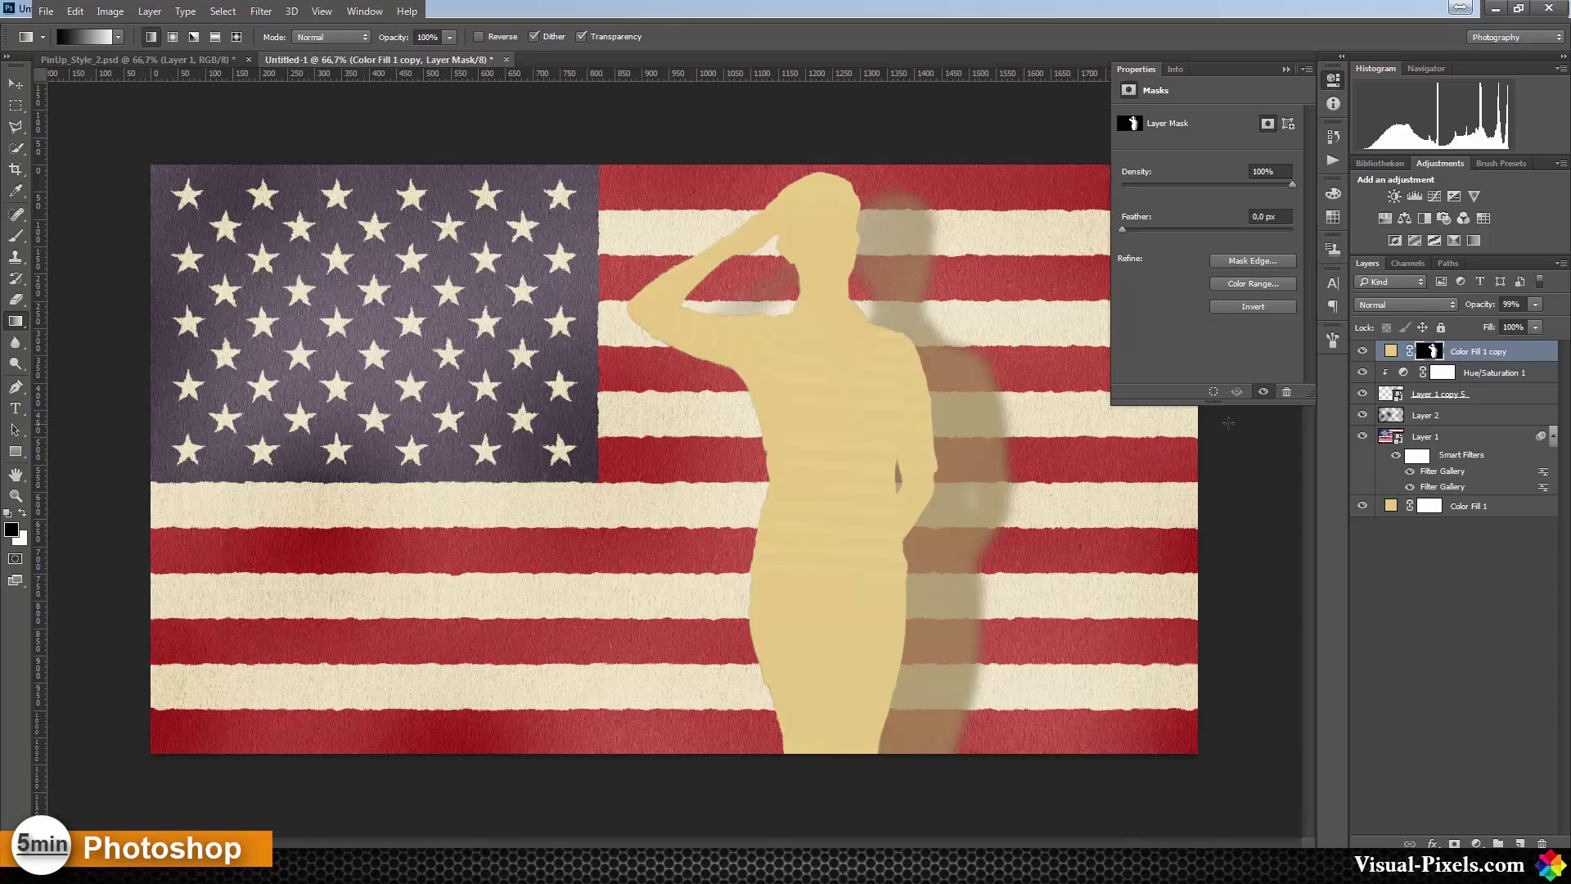
# Set the masked tan fill copy to Overlay blend mode at 64% opacity
pyautogui.click(1405, 306)
pyautogui.click(1418, 471)
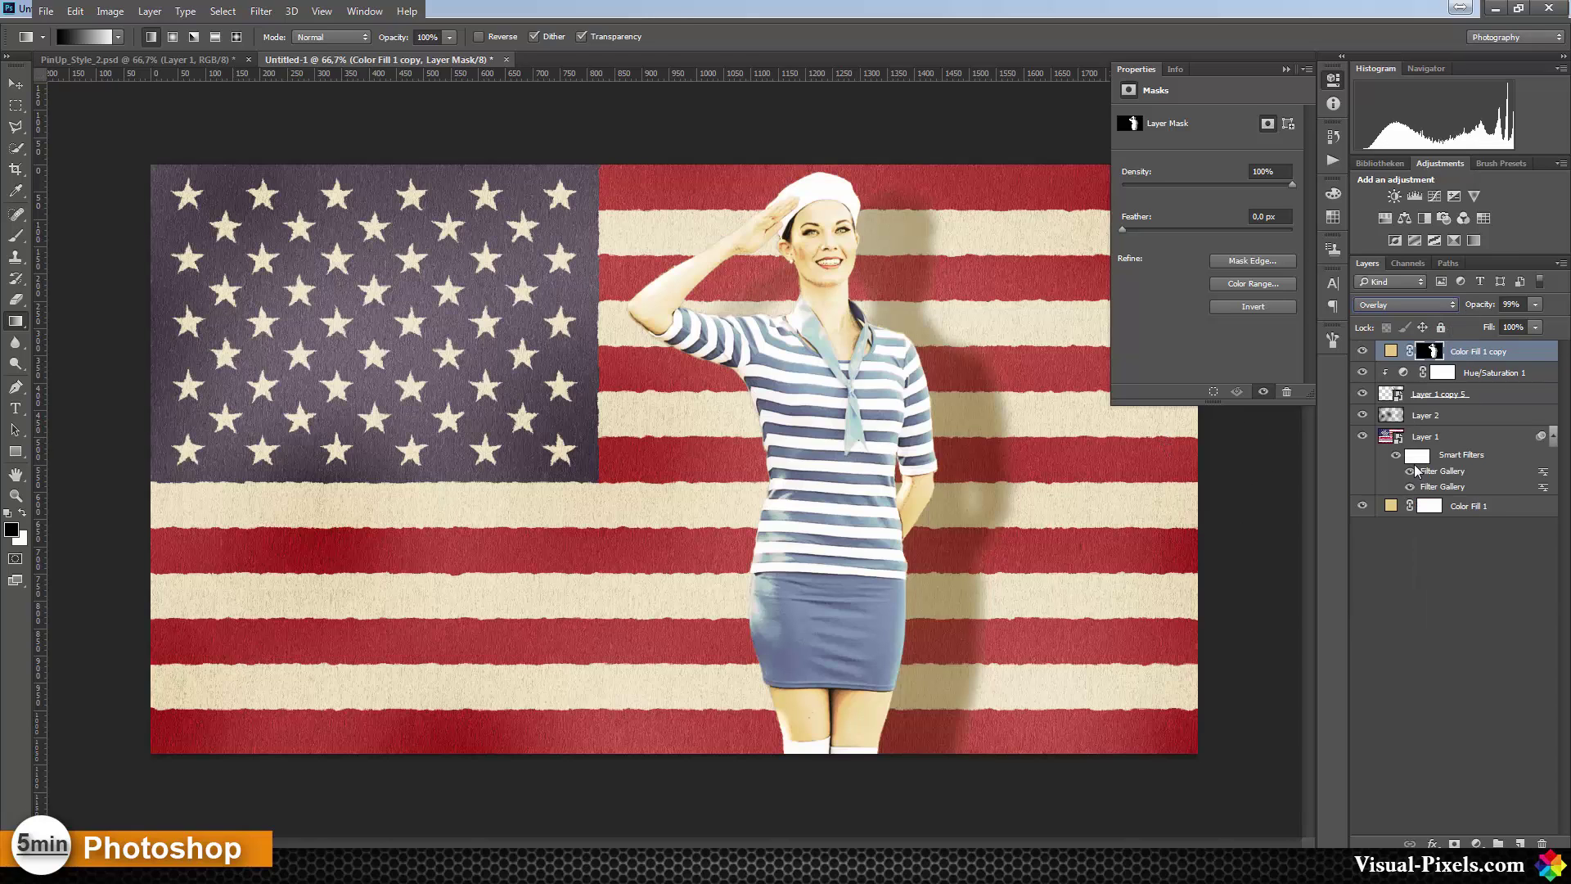
pyautogui.click(1536, 305)
pyautogui.moveTo(1508, 322); pyautogui.dragTo(1506, 322)
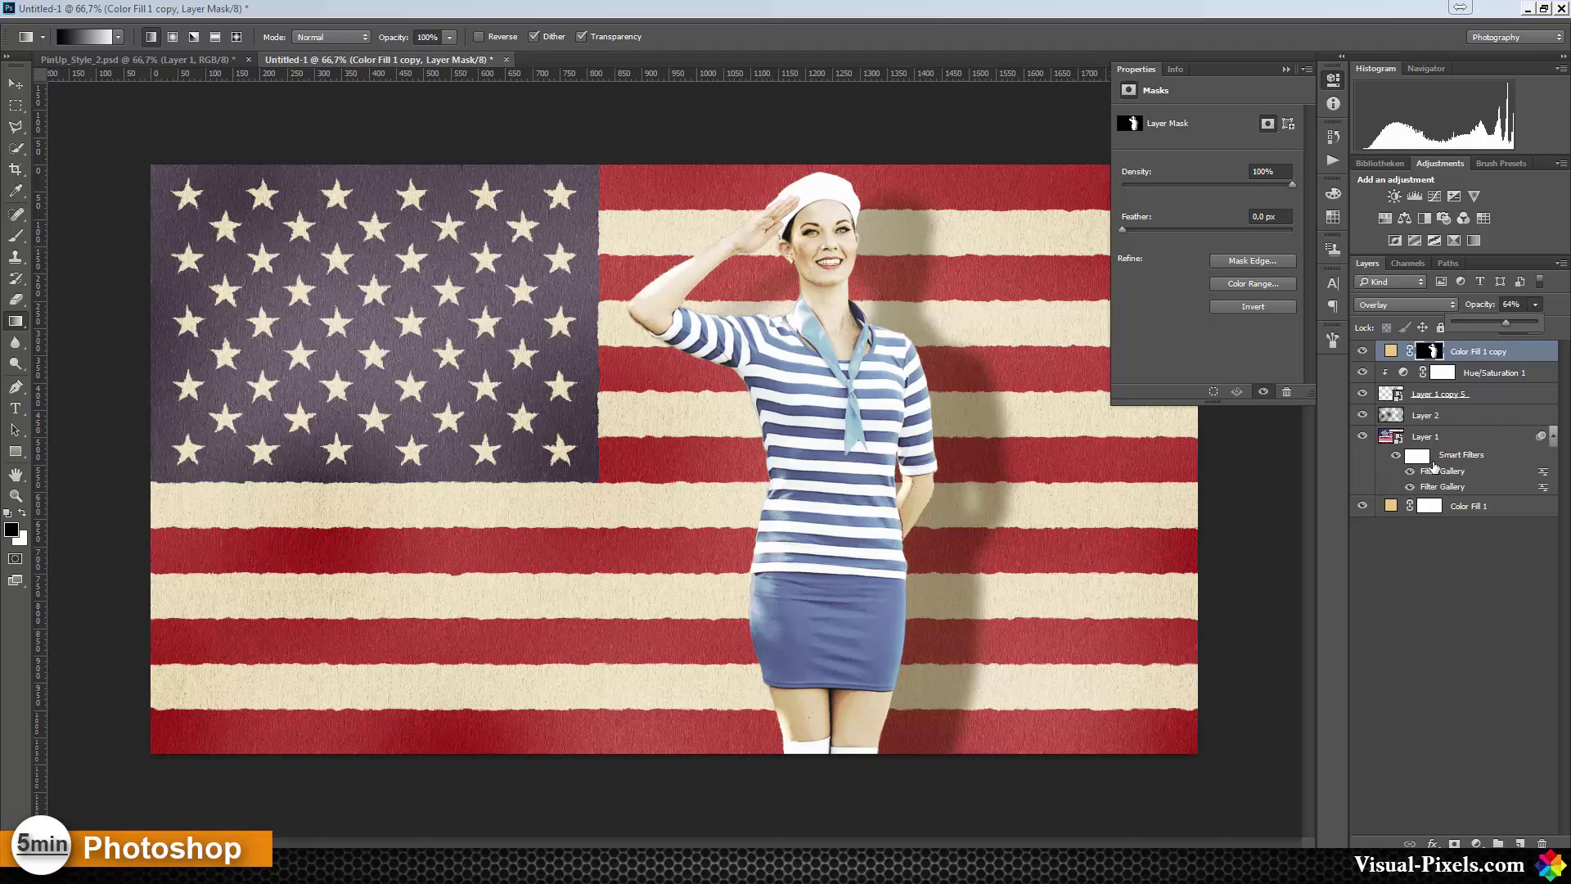
# Stamp all visible layers onto a new top layer and set it to Soft Light at 36% opacity
pyautogui.hotkey('ctrl', 'shift', 'alt', 'e')
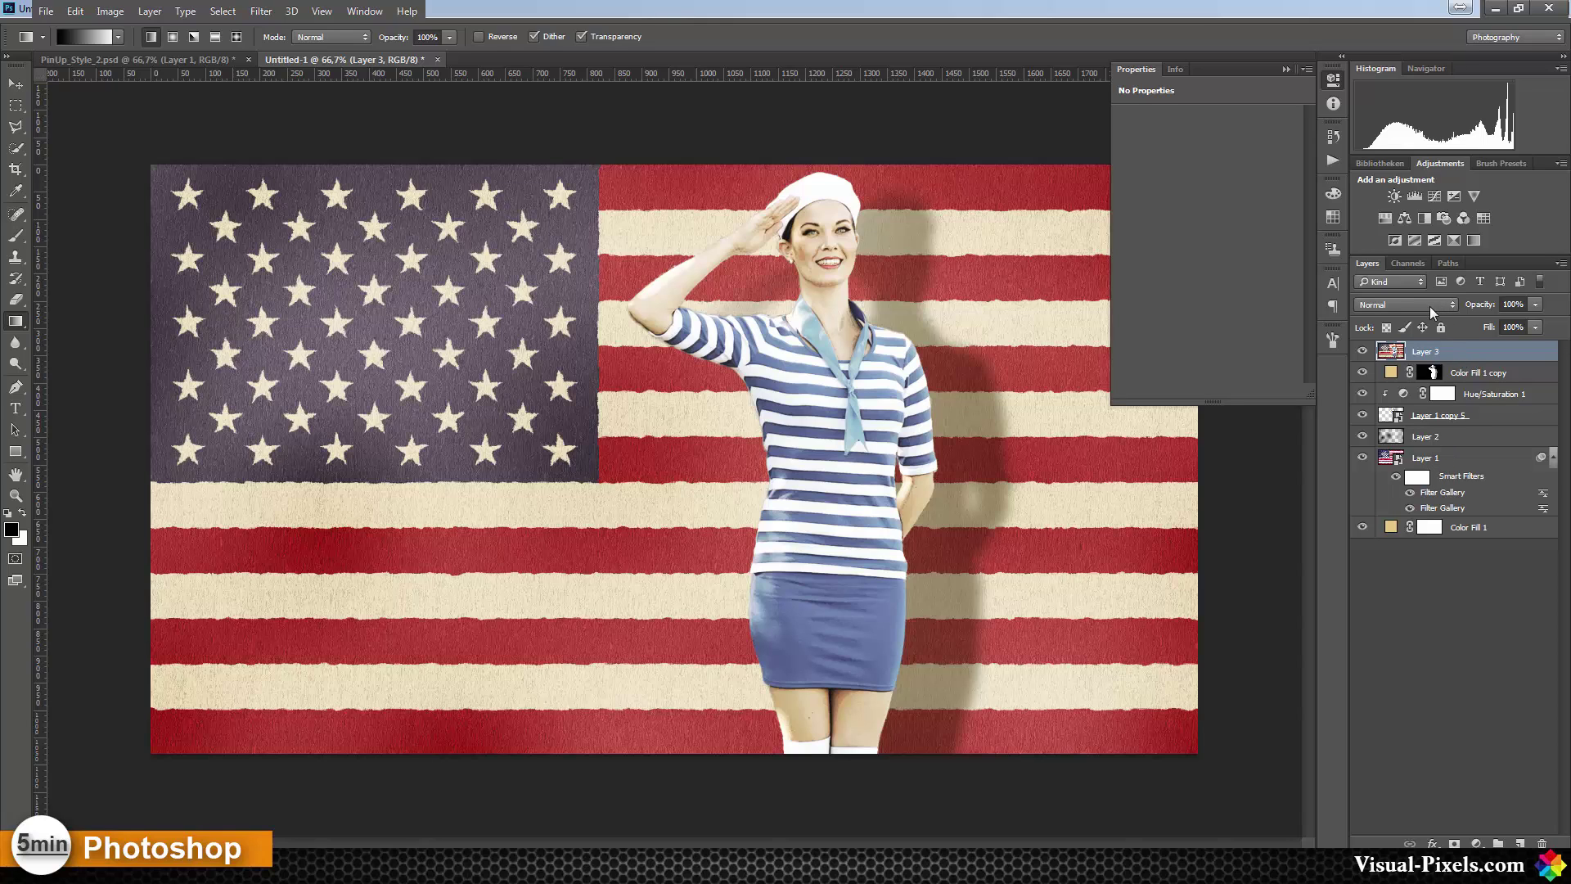
pyautogui.click(1430, 310)
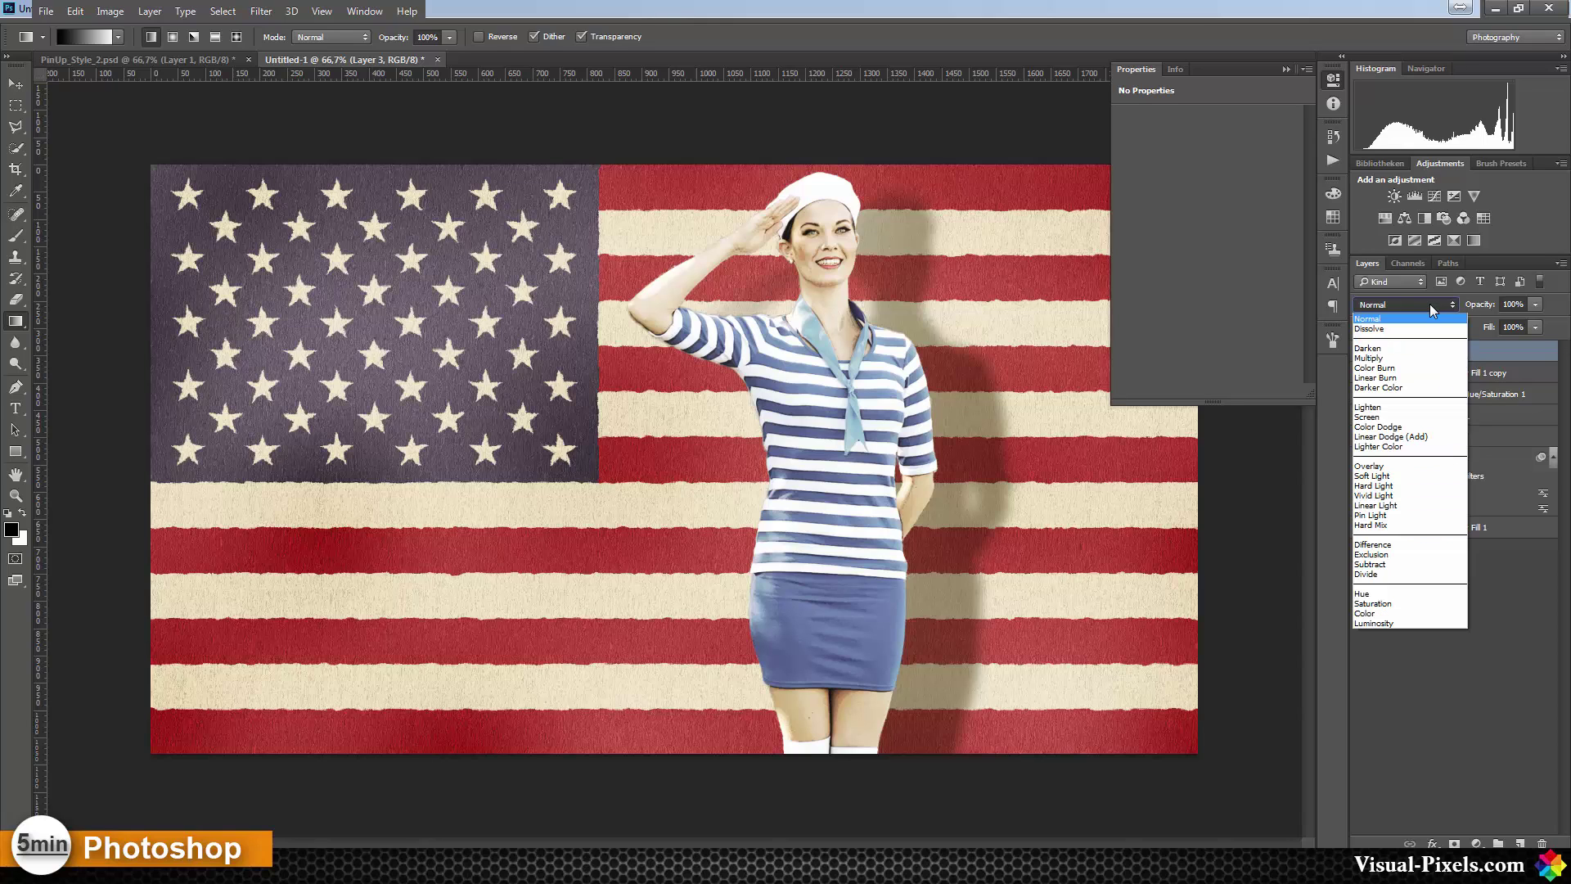
pyautogui.click(1408, 485)
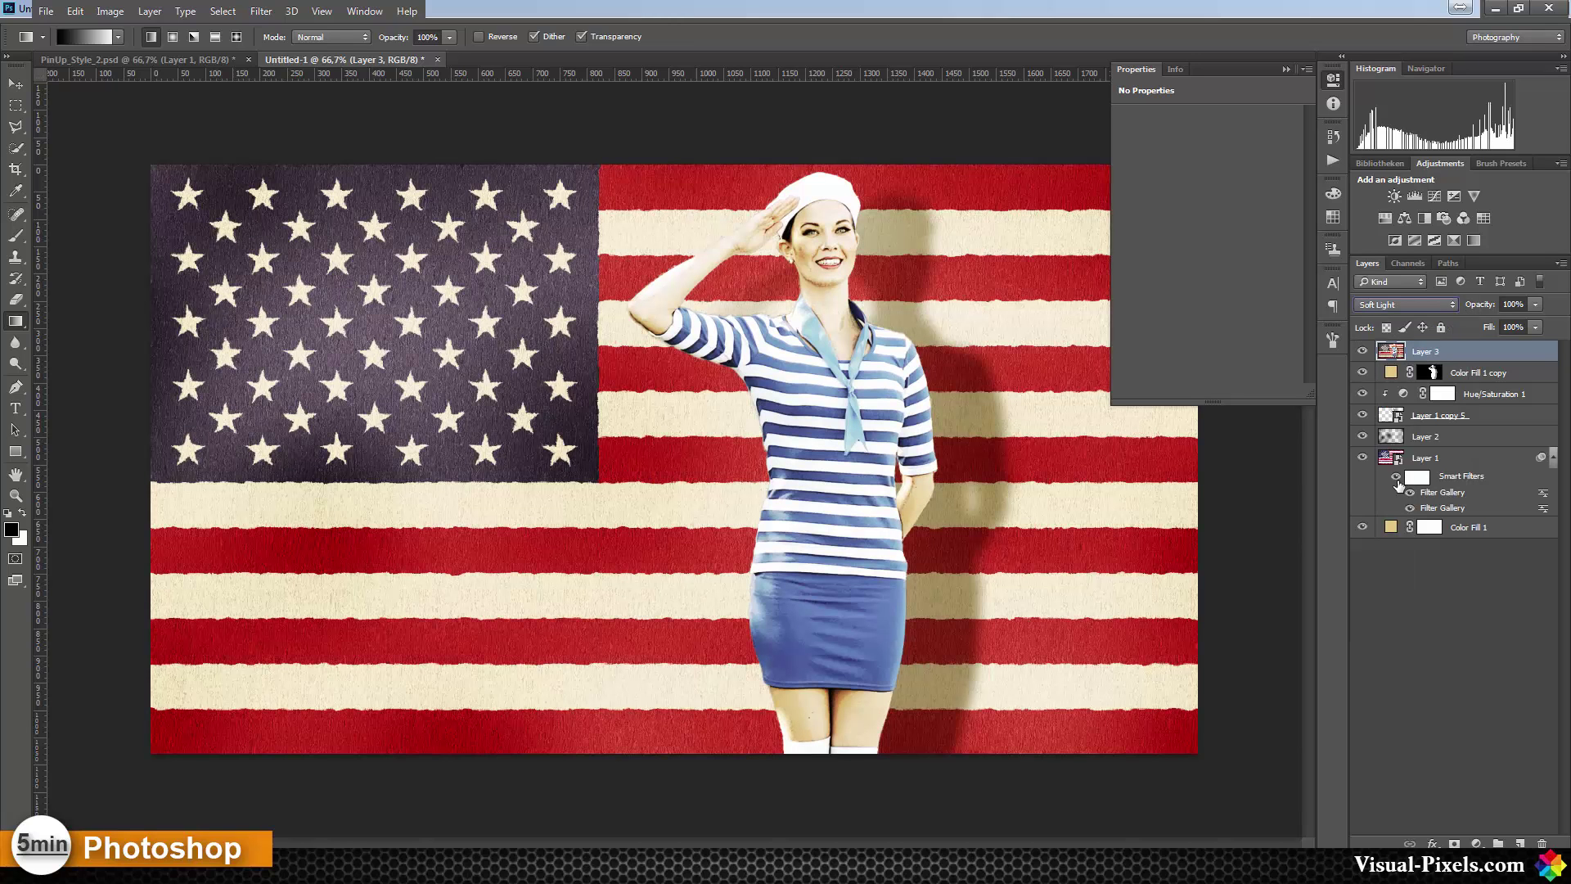
pyautogui.click(1535, 304)
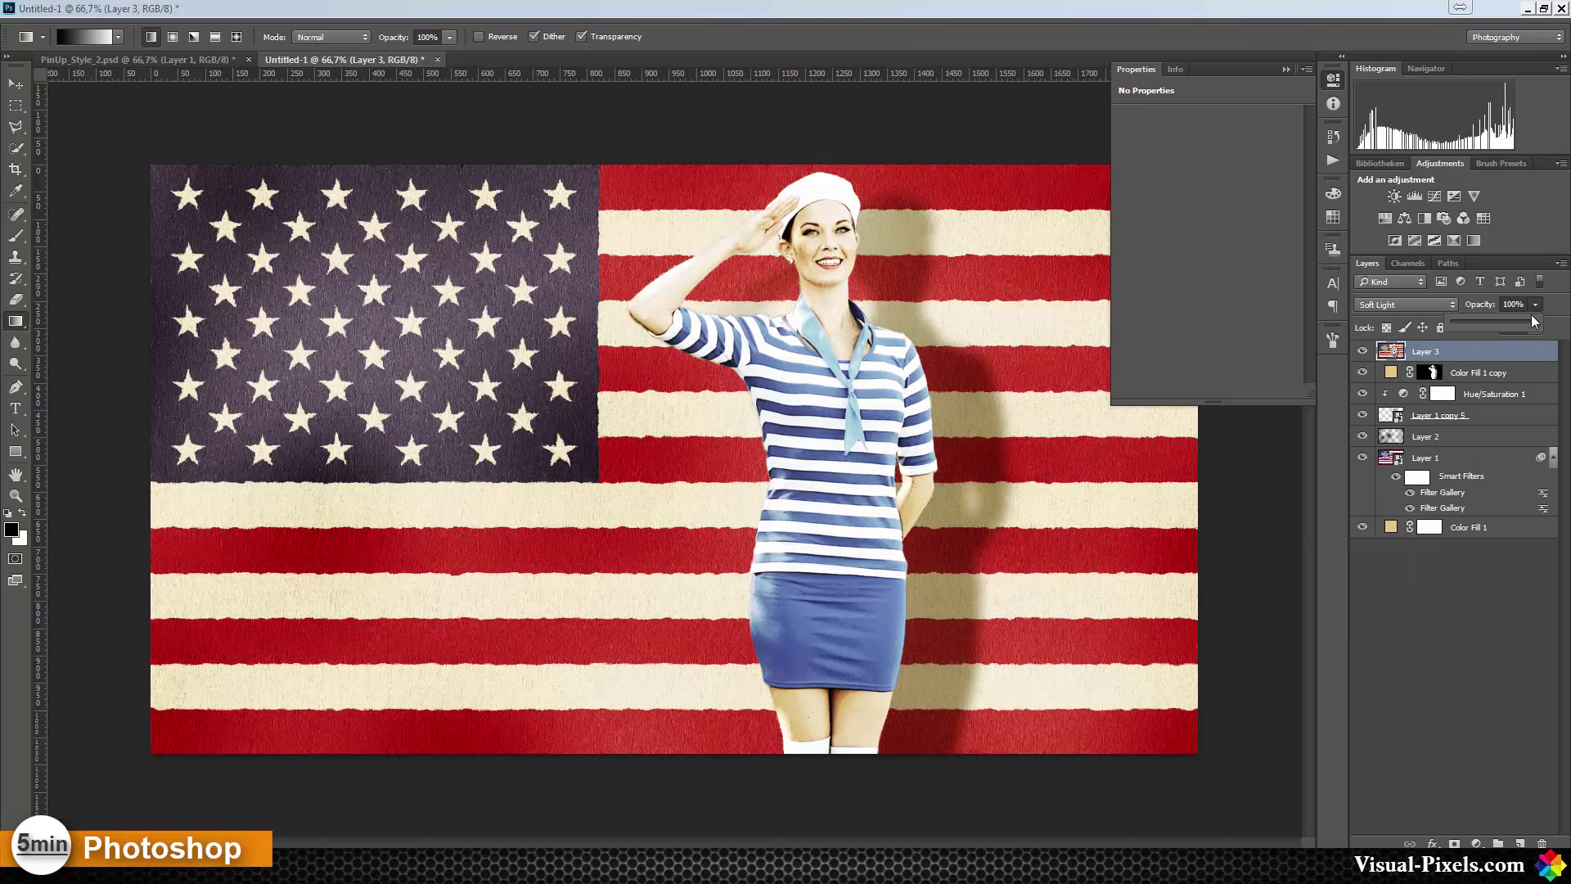
pyautogui.moveTo(1481, 320); pyautogui.dragTo(1483, 319)
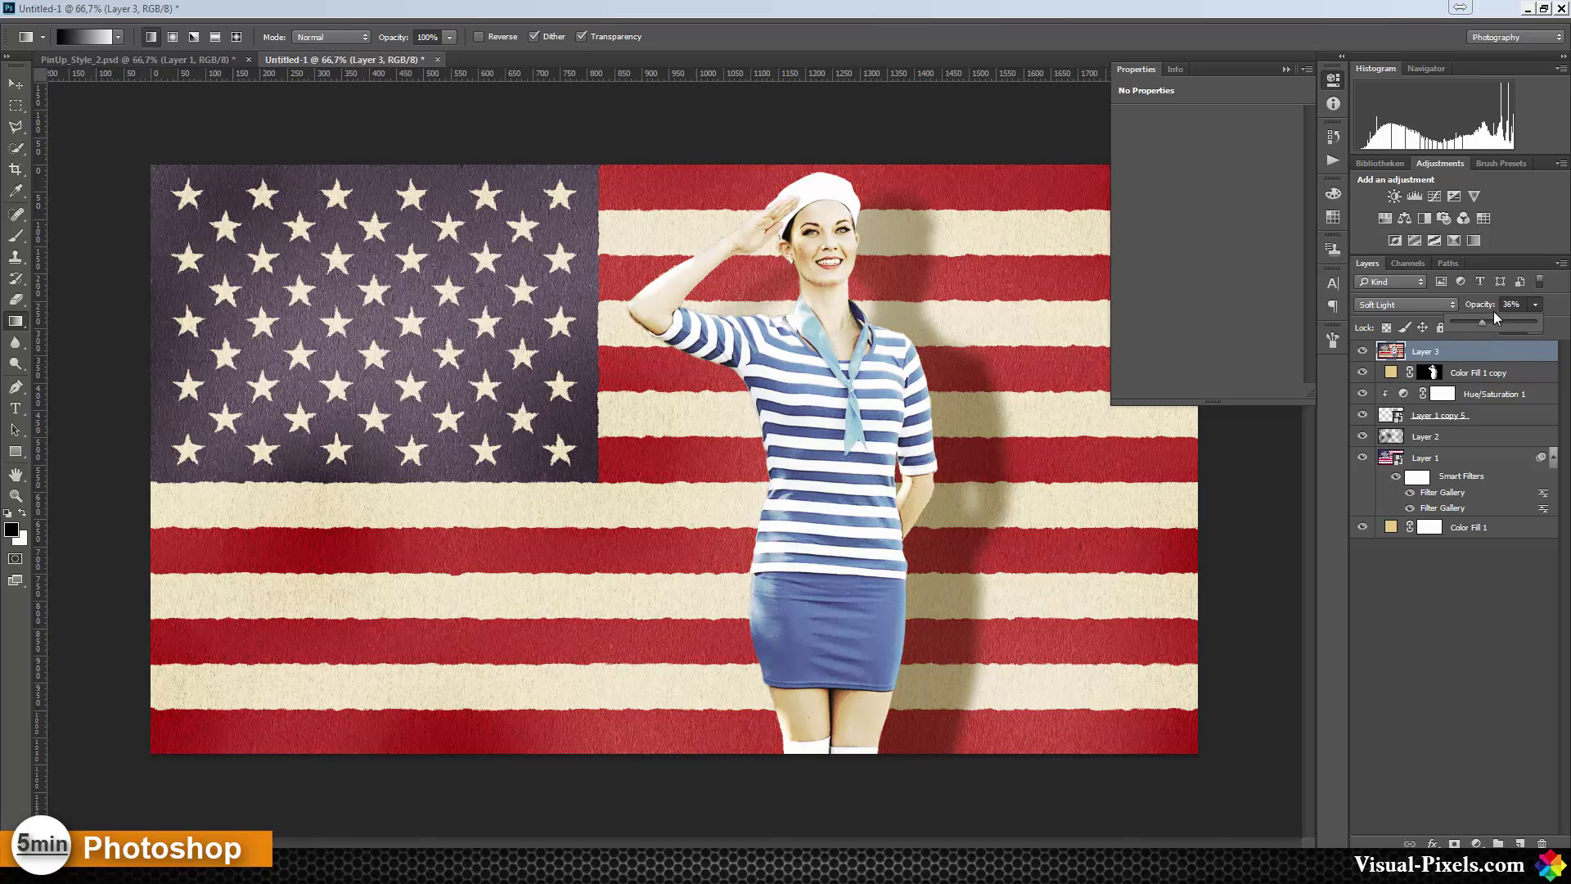
pyautogui.click(1332, 79)
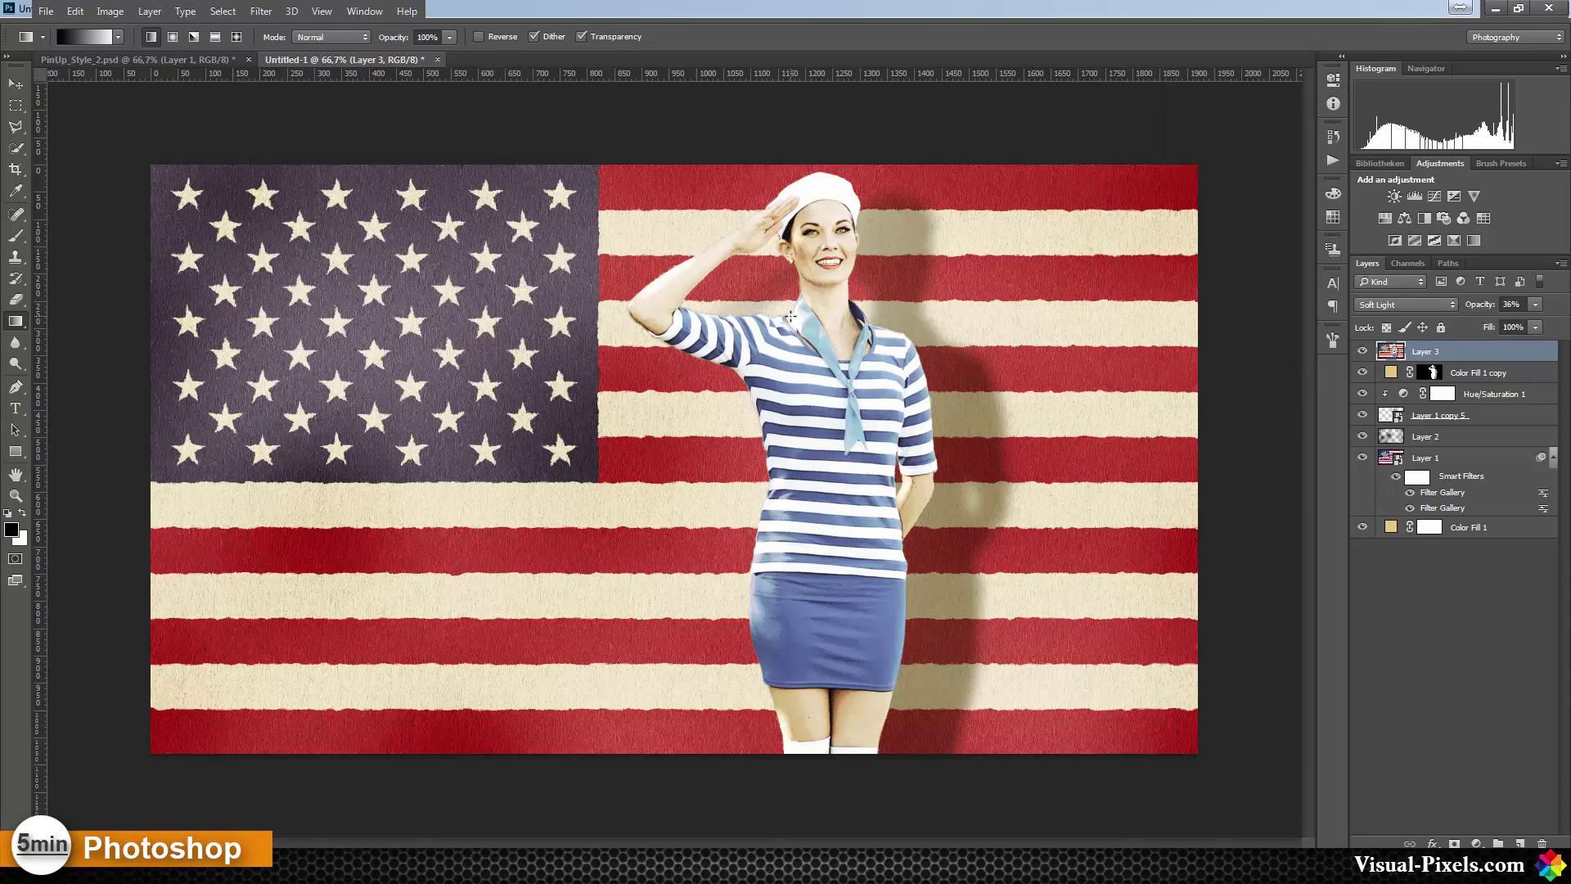